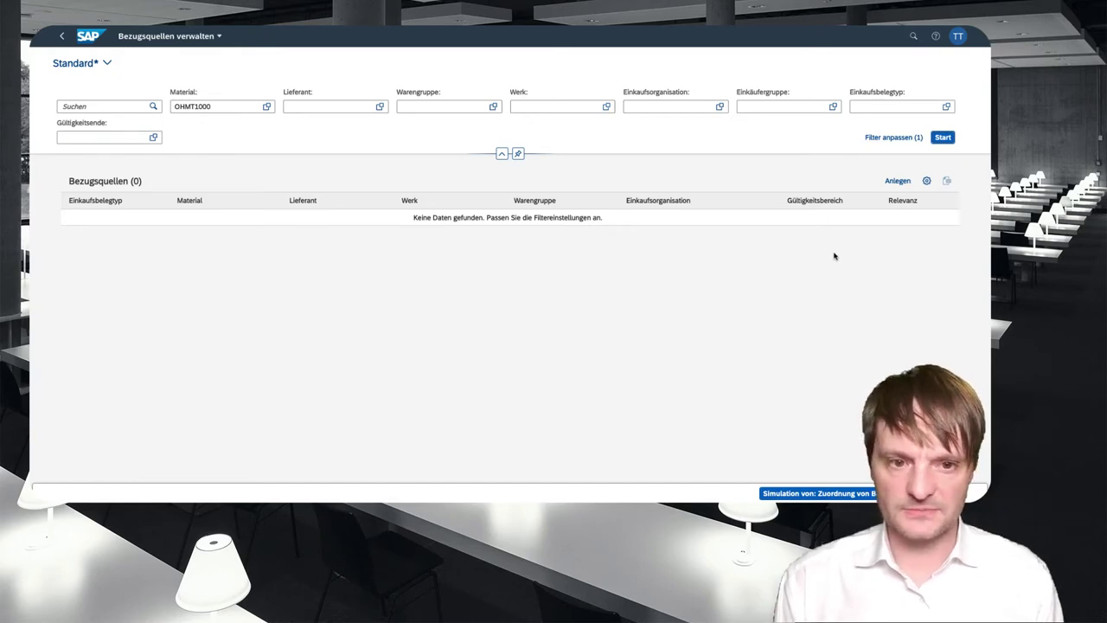
# Start a new purchasing info record (Infosatz) from the source list and set its type to Normal
pyautogui.click(942, 137)
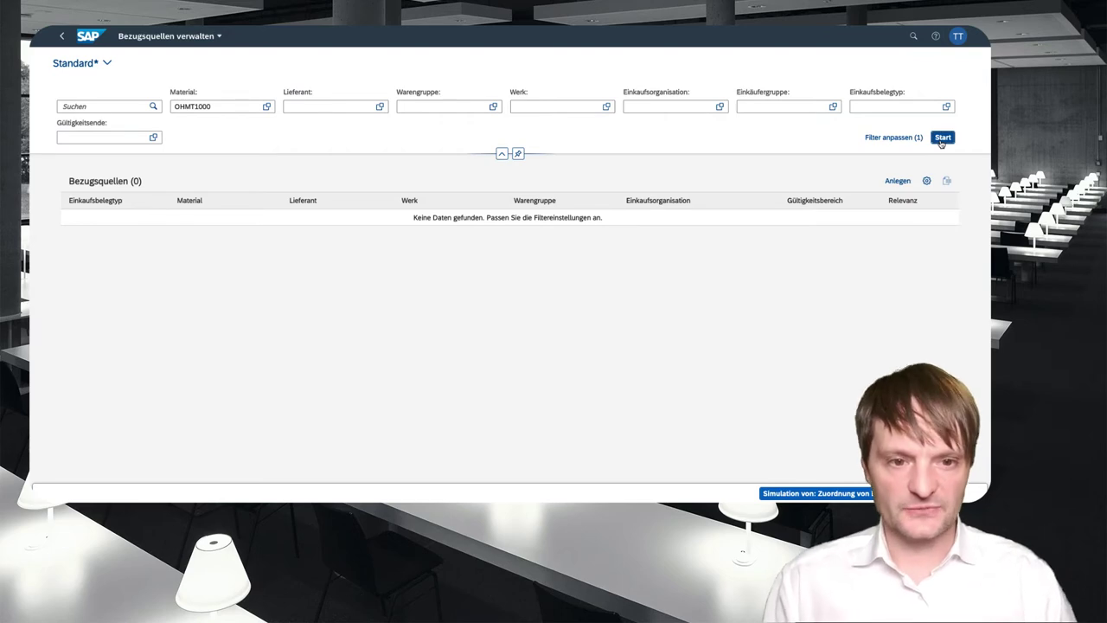
pyautogui.click(897, 180)
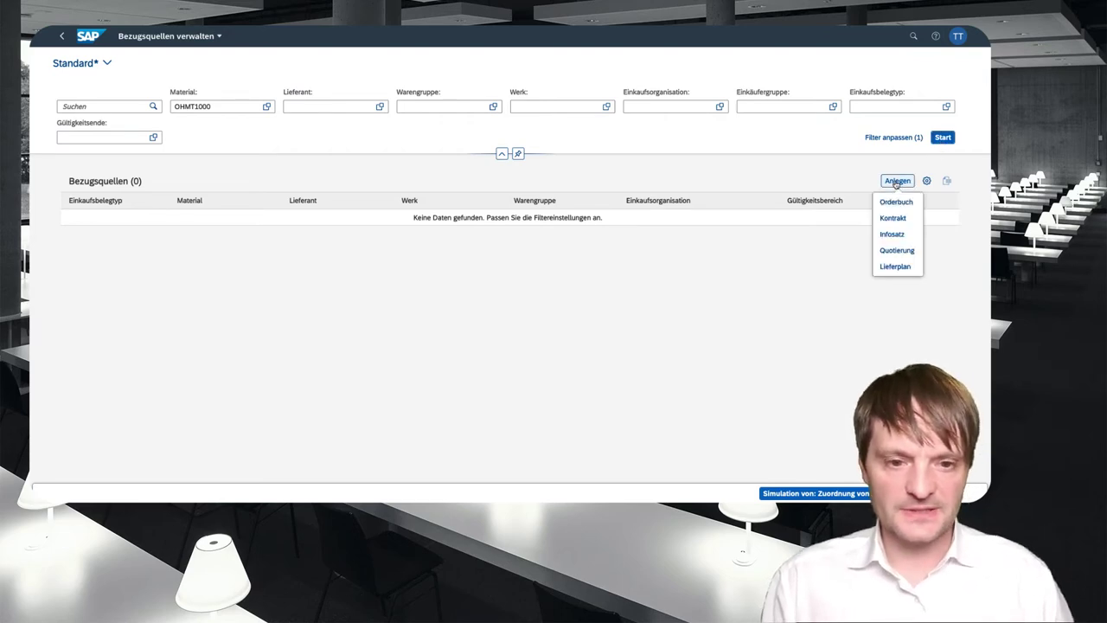
pyautogui.click(896, 235)
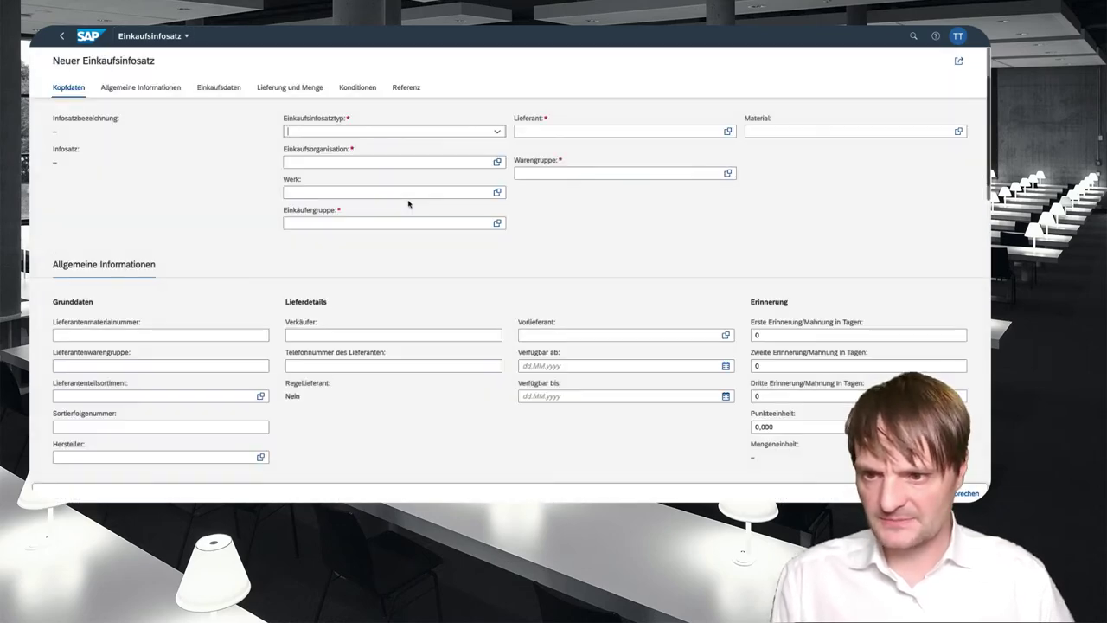
pyautogui.click(361, 130)
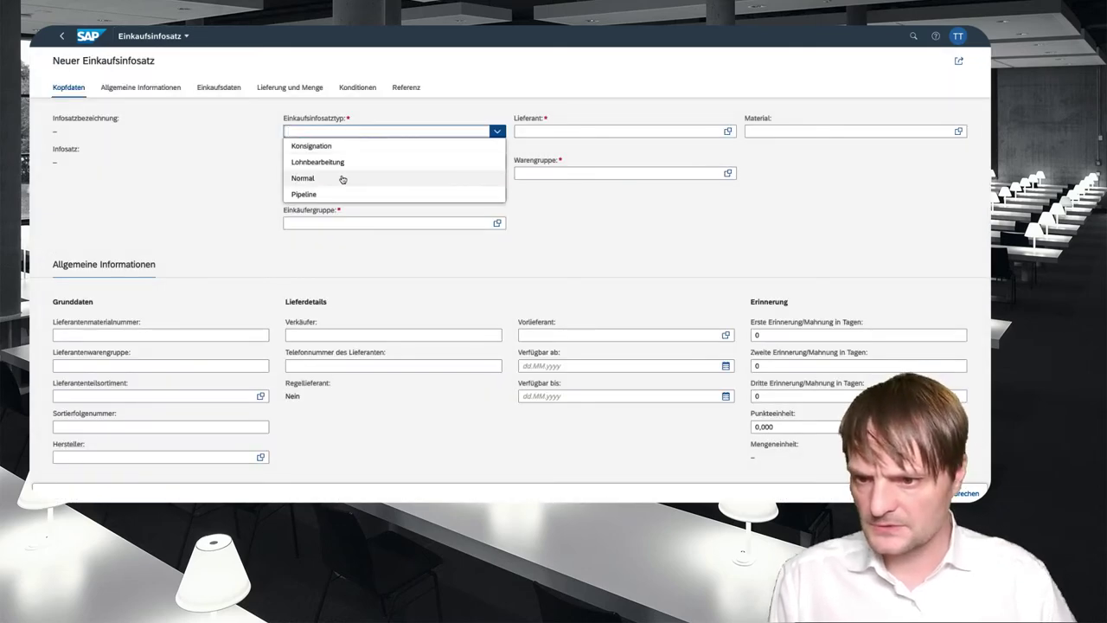
pyautogui.click(341, 178)
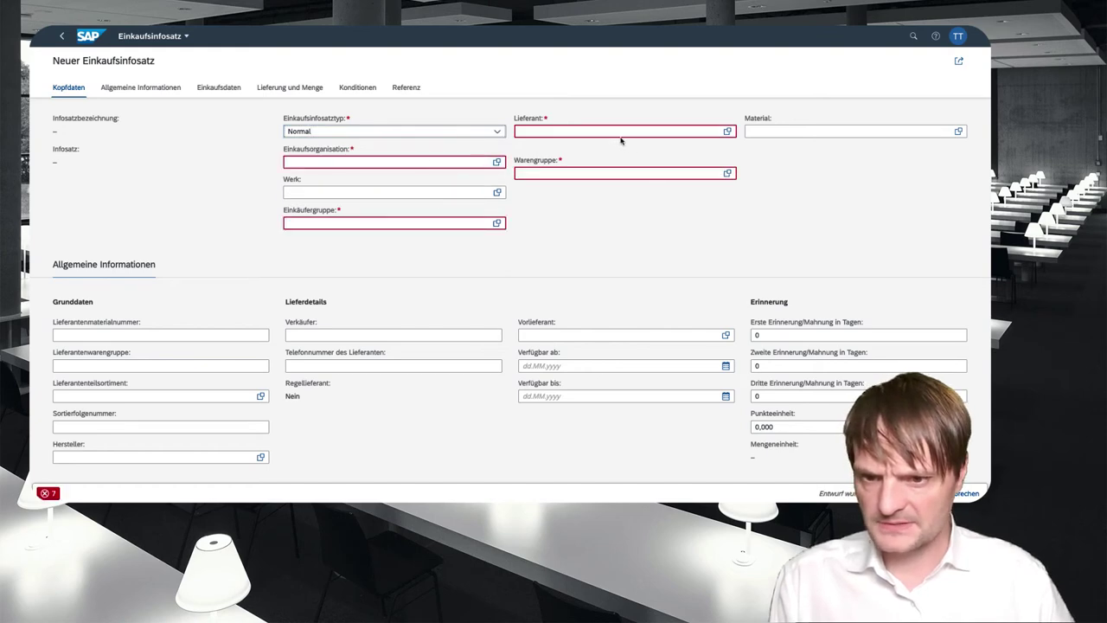
# Assign the info record to purchasing organisation US00 and purchasing group N00
pyautogui.click(362, 161)
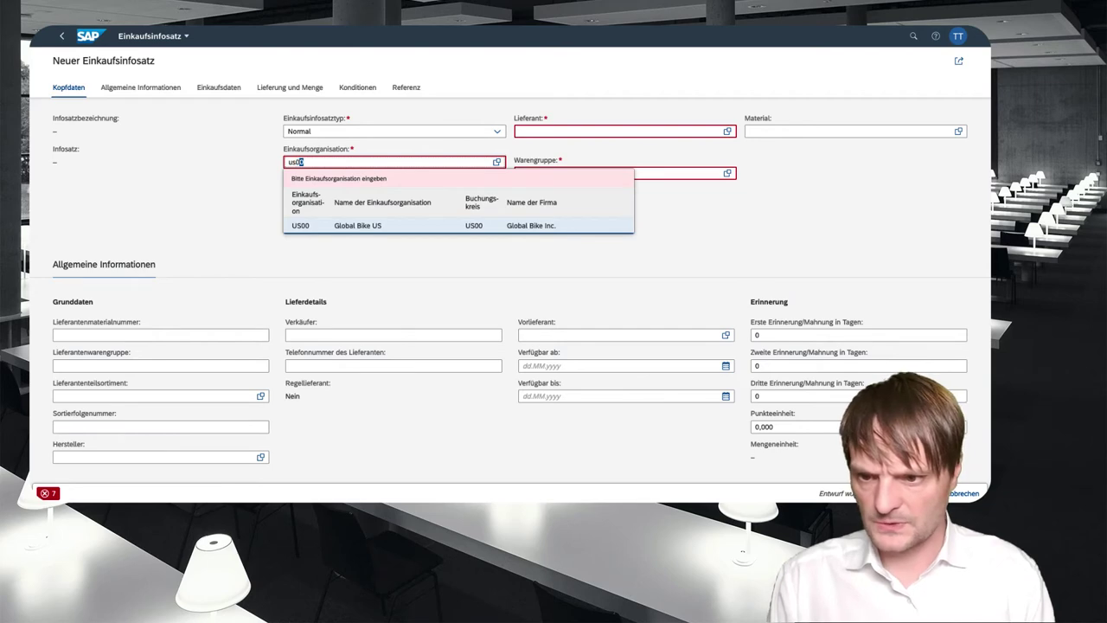
pyautogui.press('Return')
pyautogui.press('Tab')
pyautogui.press('Tab')
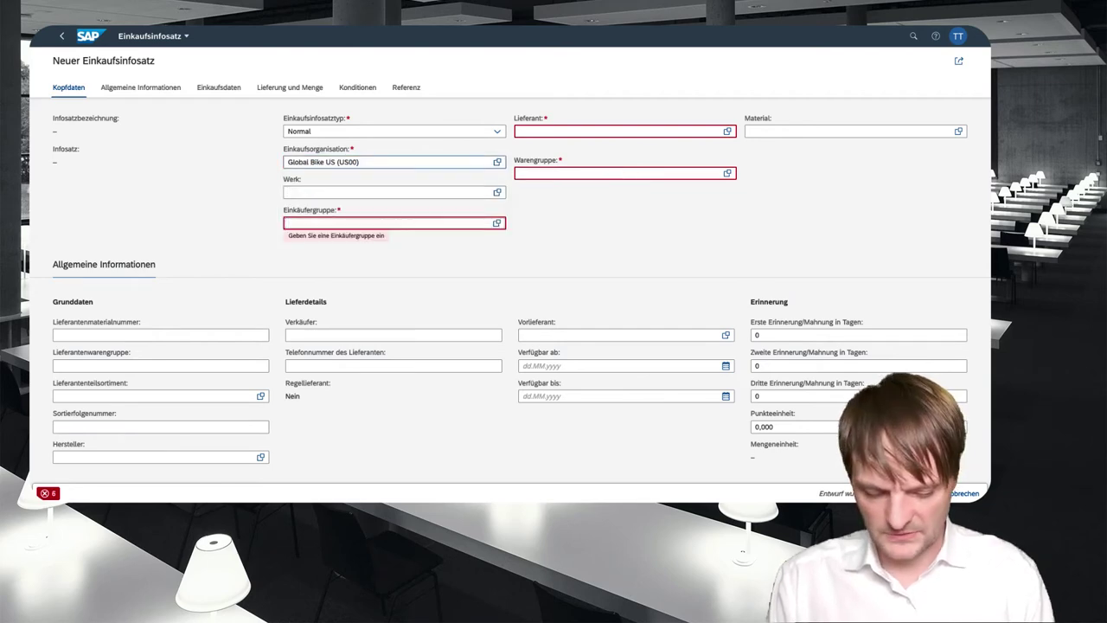
pyautogui.write('n00')
pyautogui.press('Tab')
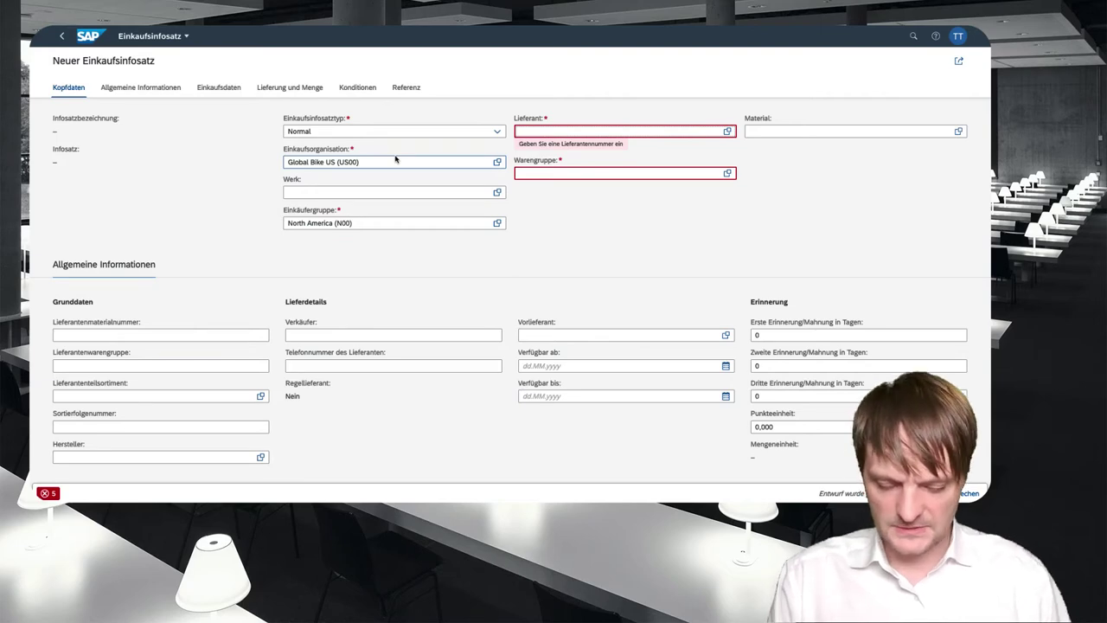
# Look up "mid-west 000" in the supplier value help and choose Mid-West Supply 000 as the supplier
pyautogui.press('F4')
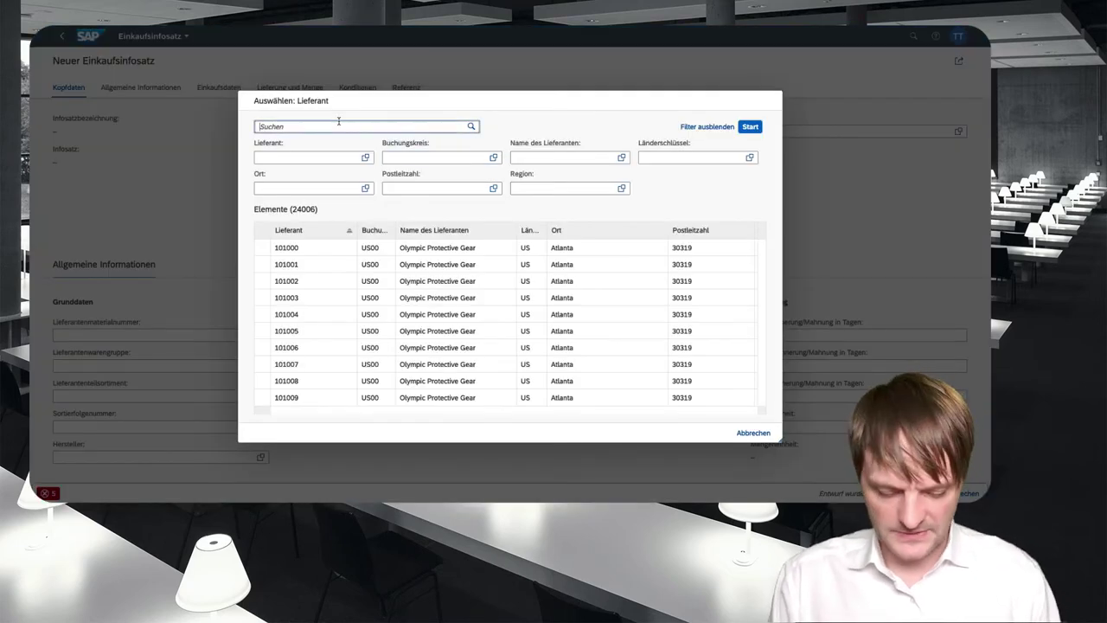
pyautogui.write('miw')
pyautogui.write('d-west')
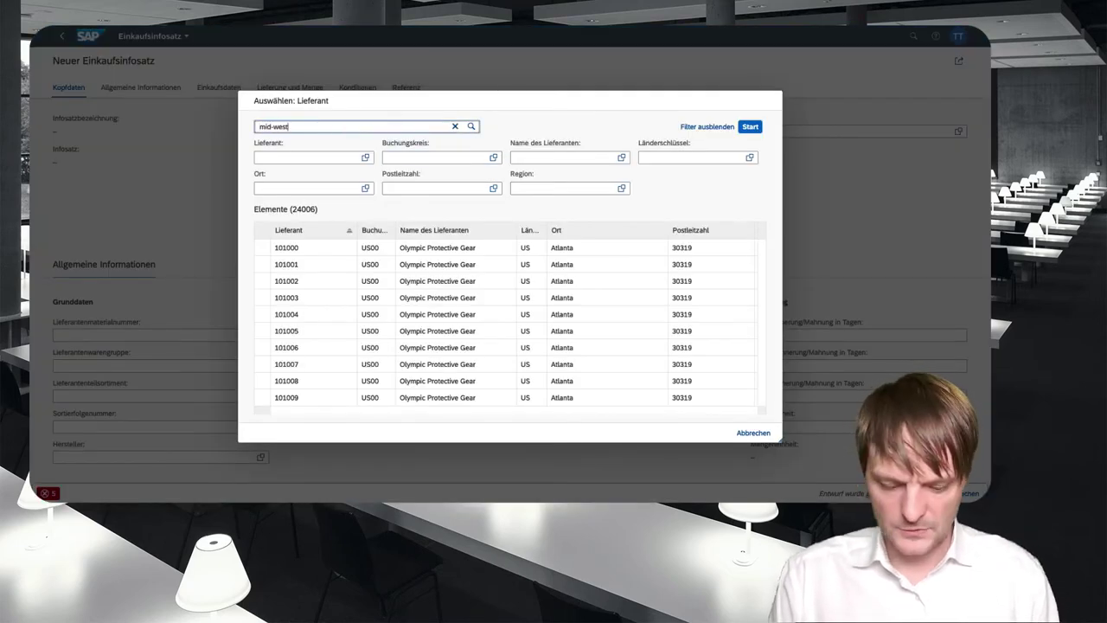
pyautogui.write(' 000')
pyautogui.press('Return')
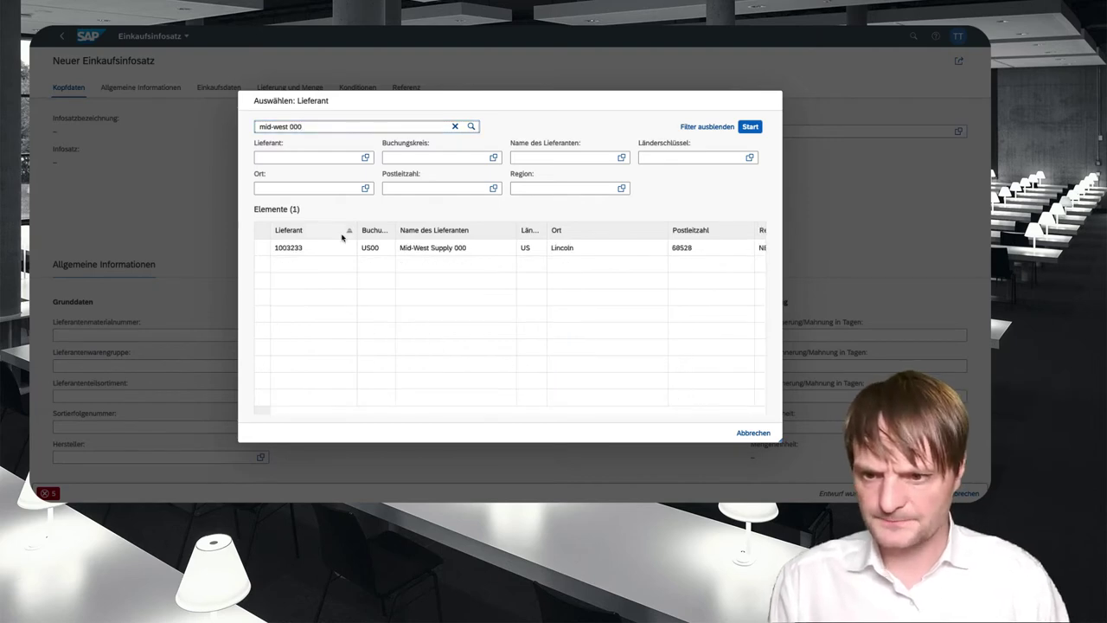
pyautogui.click(343, 246)
# Enter OHMT1000 as the info record's material
pyautogui.click(783, 134)
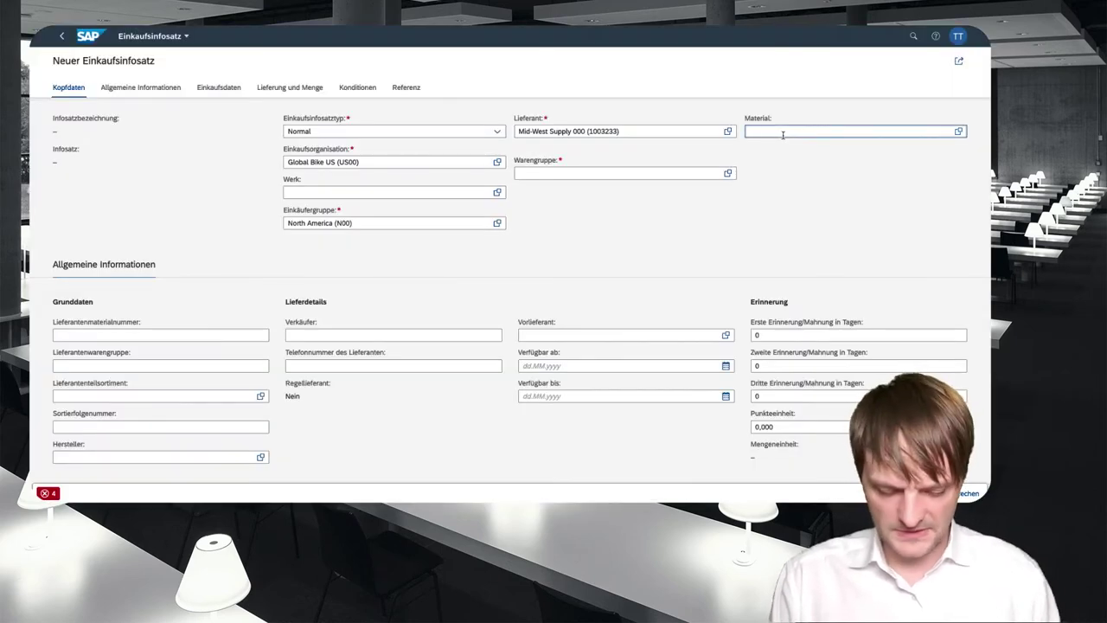
pyautogui.write('ORHMT1')
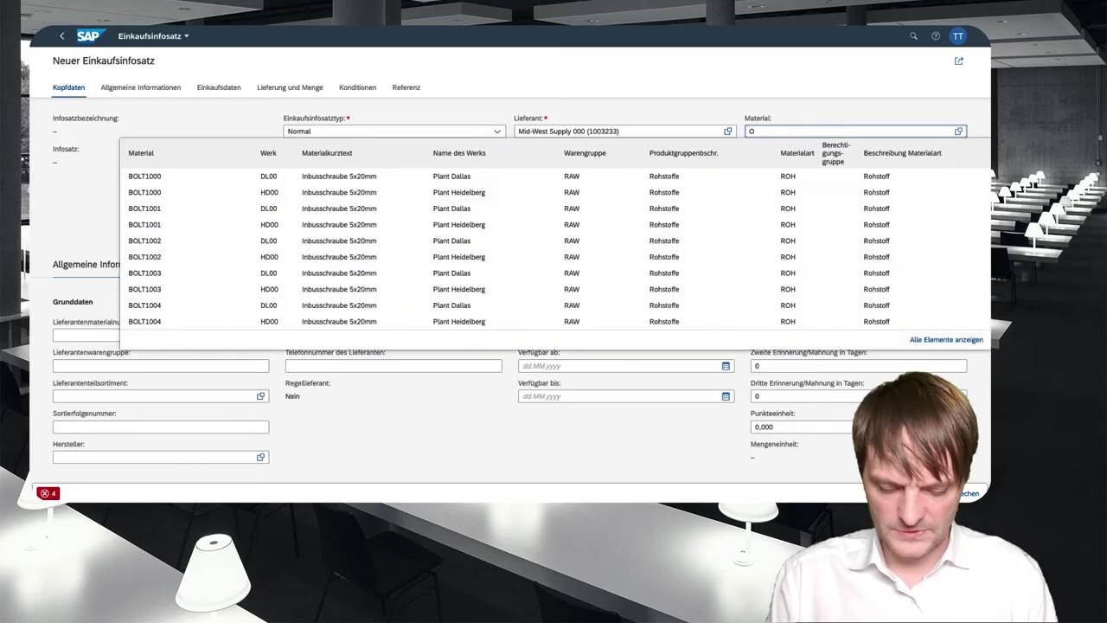
pyautogui.write('000')
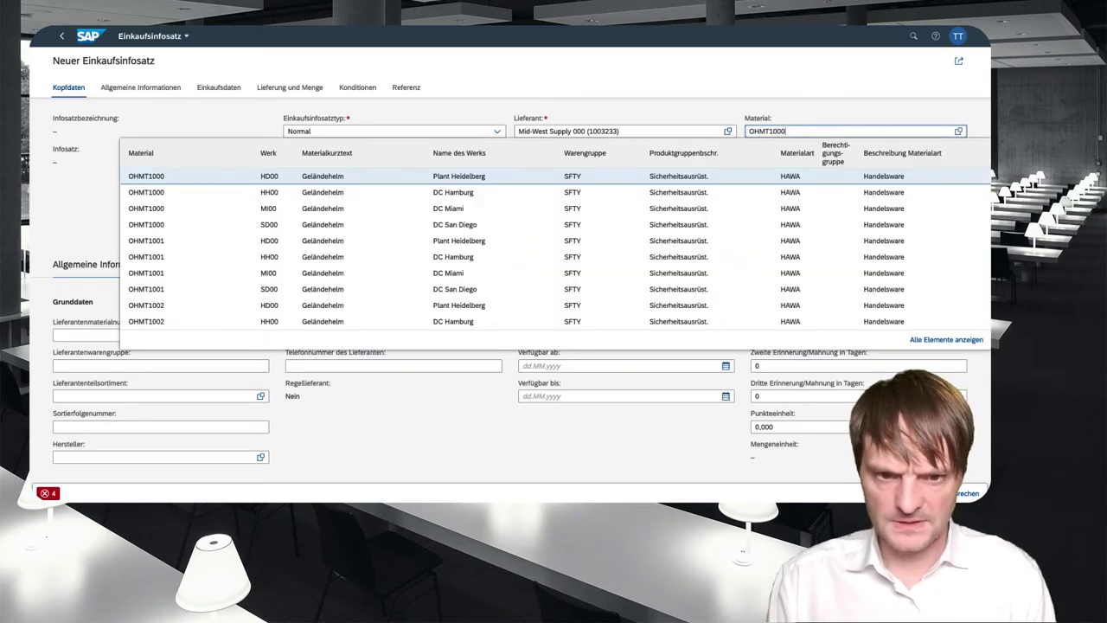
pyautogui.press('Return')
# Set the delivery time to 5 days and the standard order quantity to 1
pyautogui.scroll(-10, 360, 323)
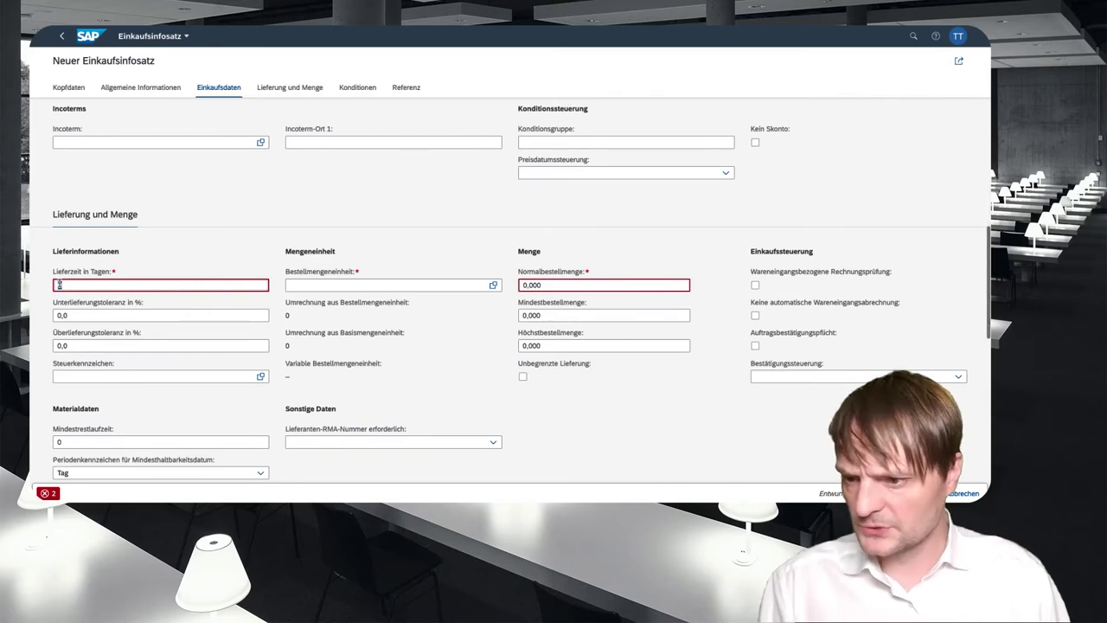
pyautogui.click(59, 284)
pyautogui.write('5')
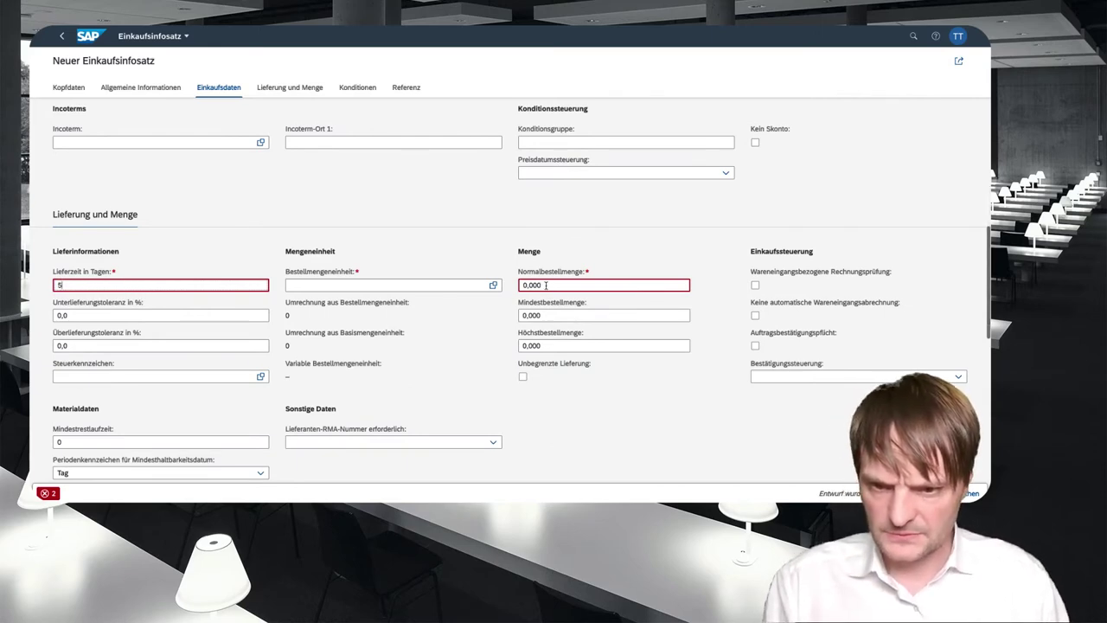
pyautogui.click(525, 284)
pyautogui.write('1')
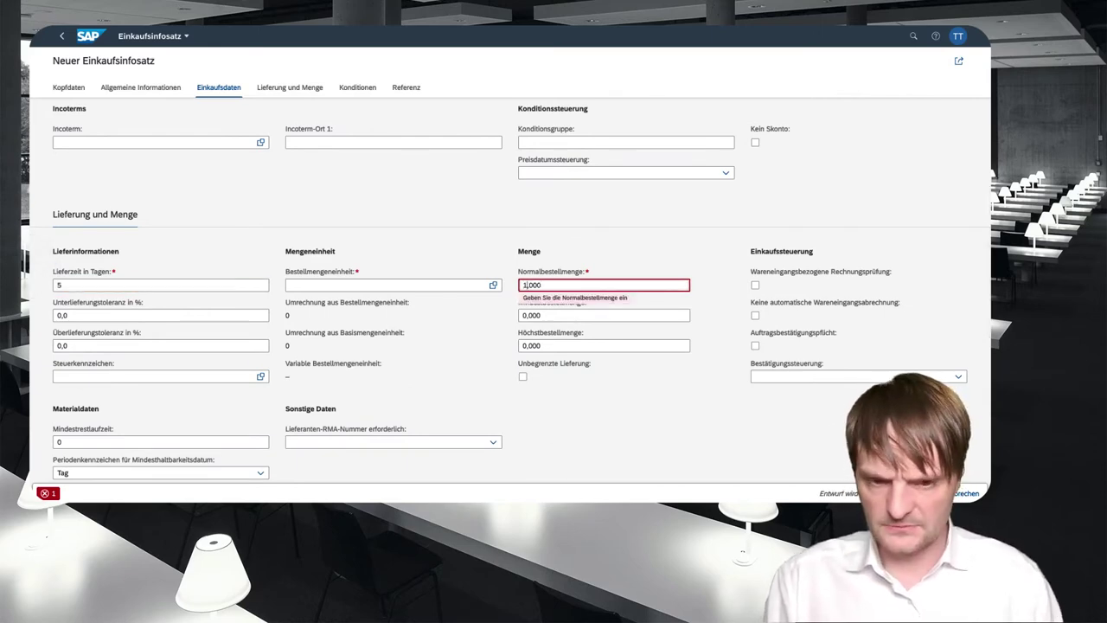
# Add a PB00 gross price condition of 25 USD, apply it, and create the info record
pyautogui.scroll(-5, 525, 285)
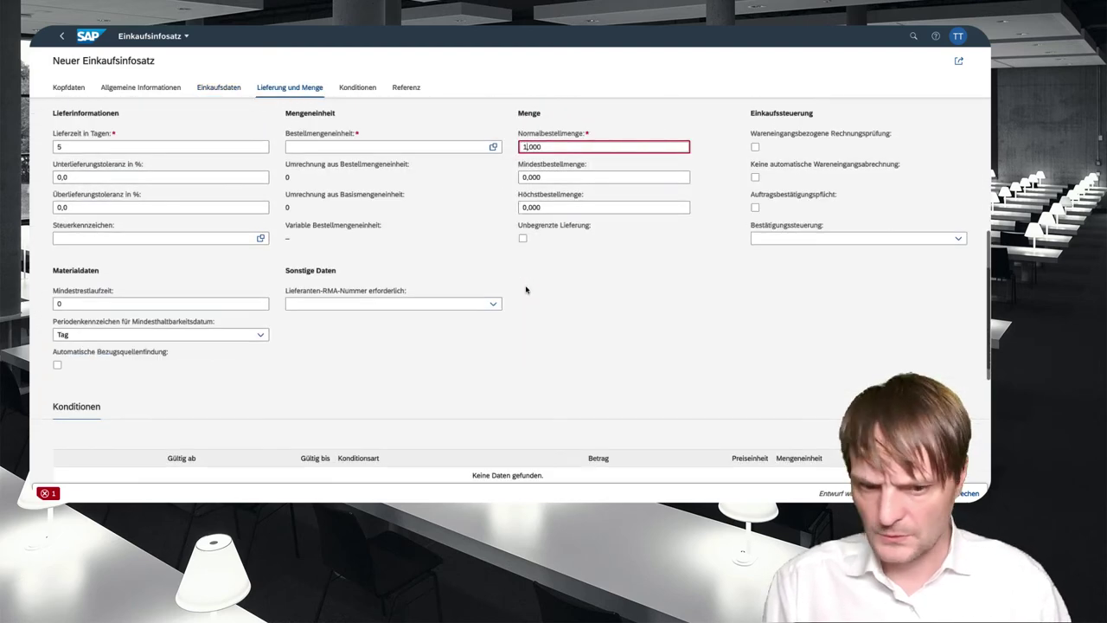
pyautogui.click(930, 493)
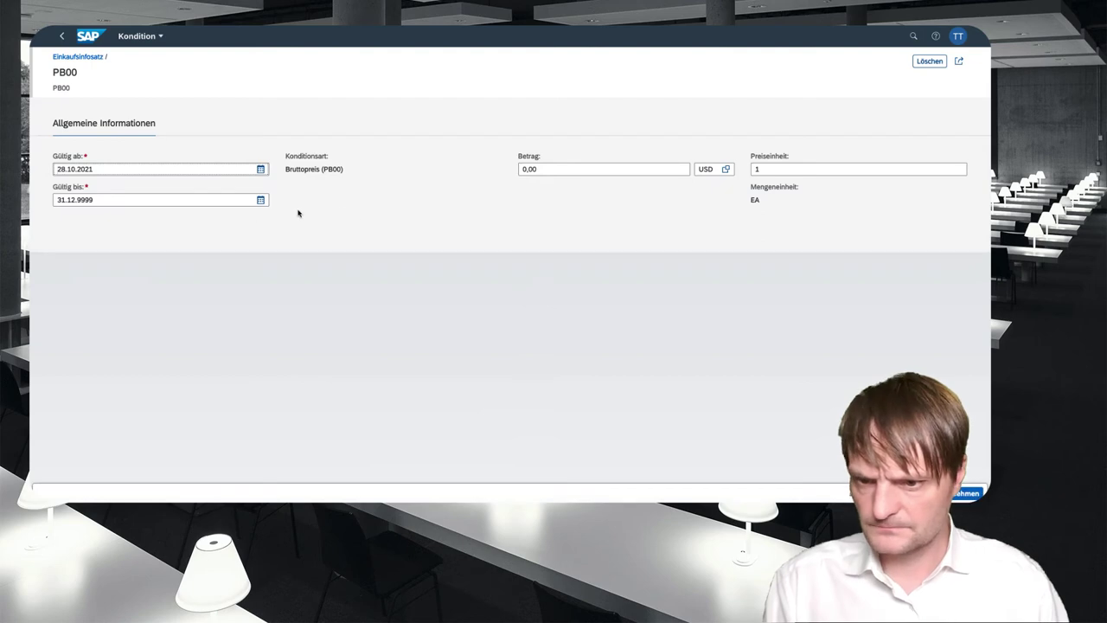
pyautogui.click(529, 170)
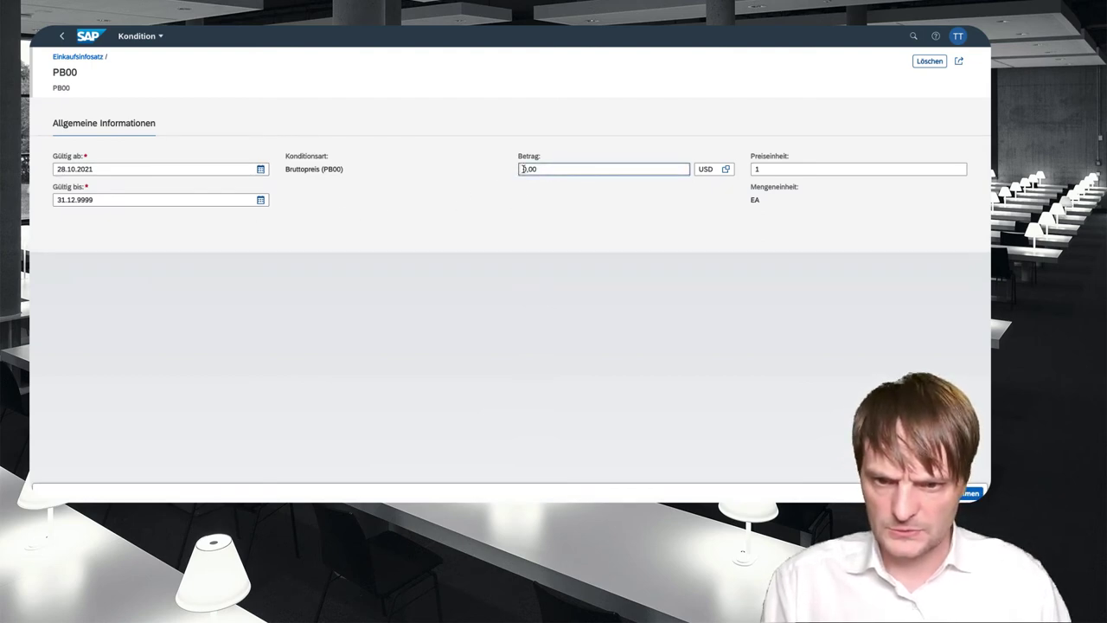
pyautogui.press('Delete')
pyautogui.write('25')
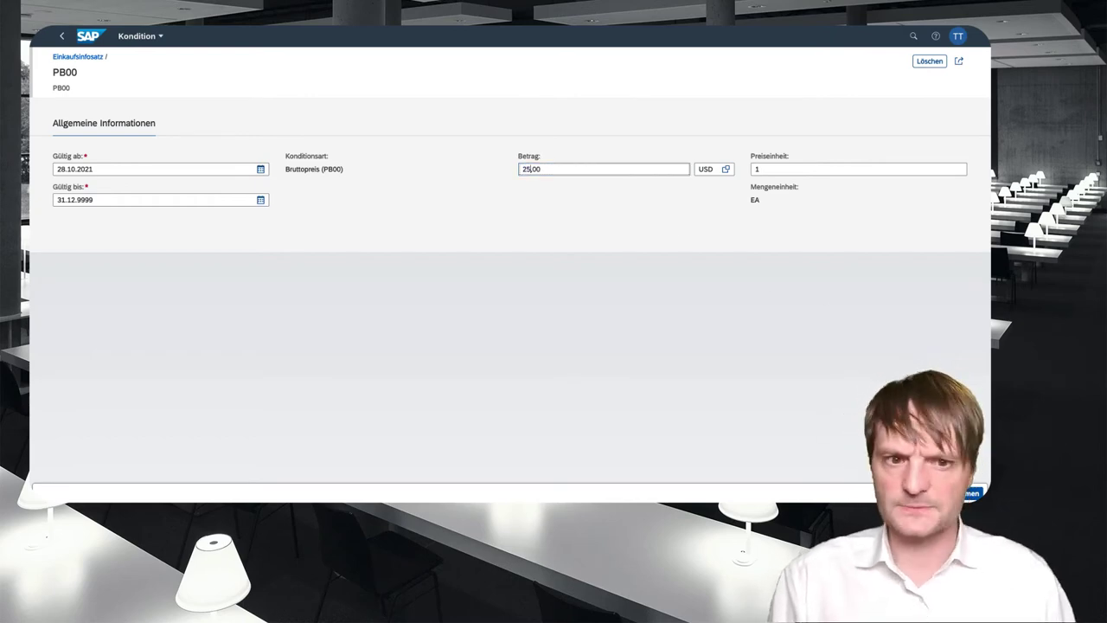
pyautogui.click(960, 493)
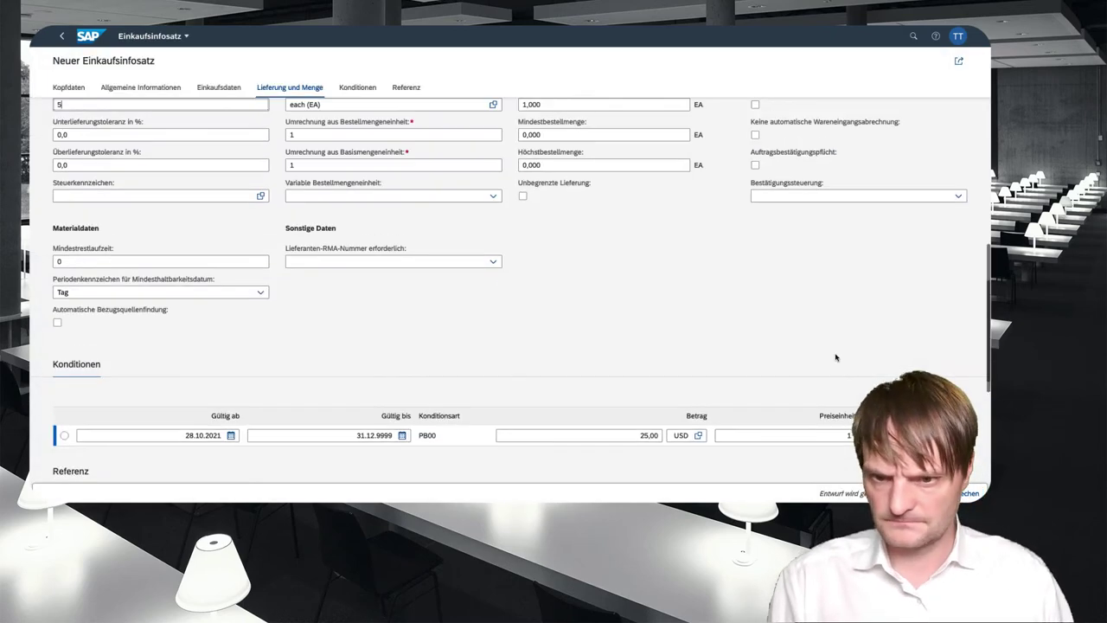
pyautogui.click(921, 493)
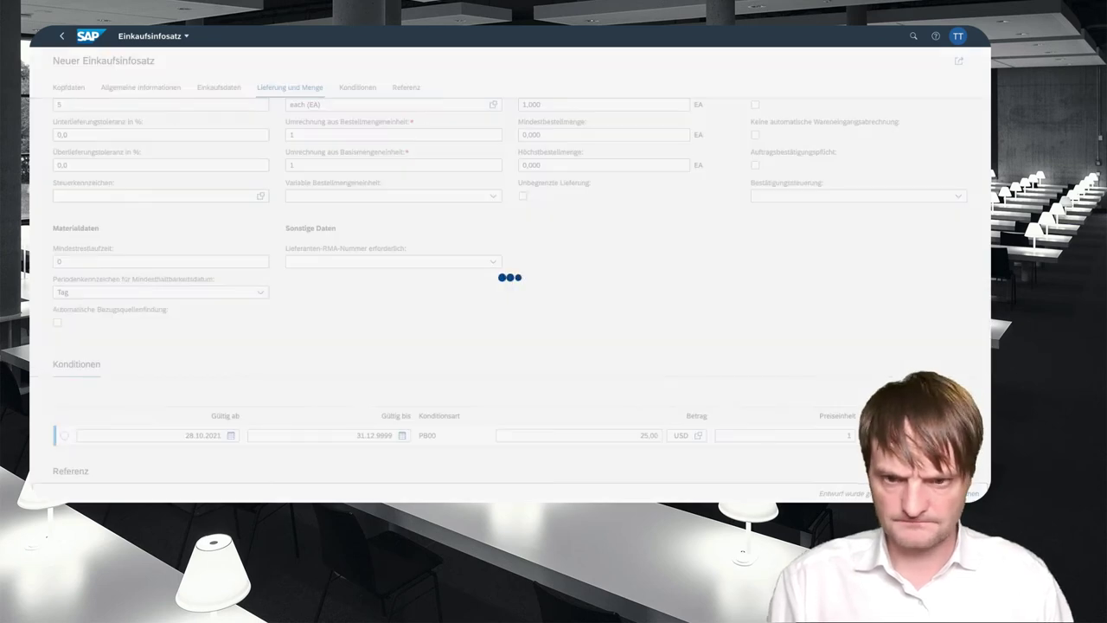
# Return to the sources of supply list and filter it by material OHMT1000
pyautogui.click(62, 37)
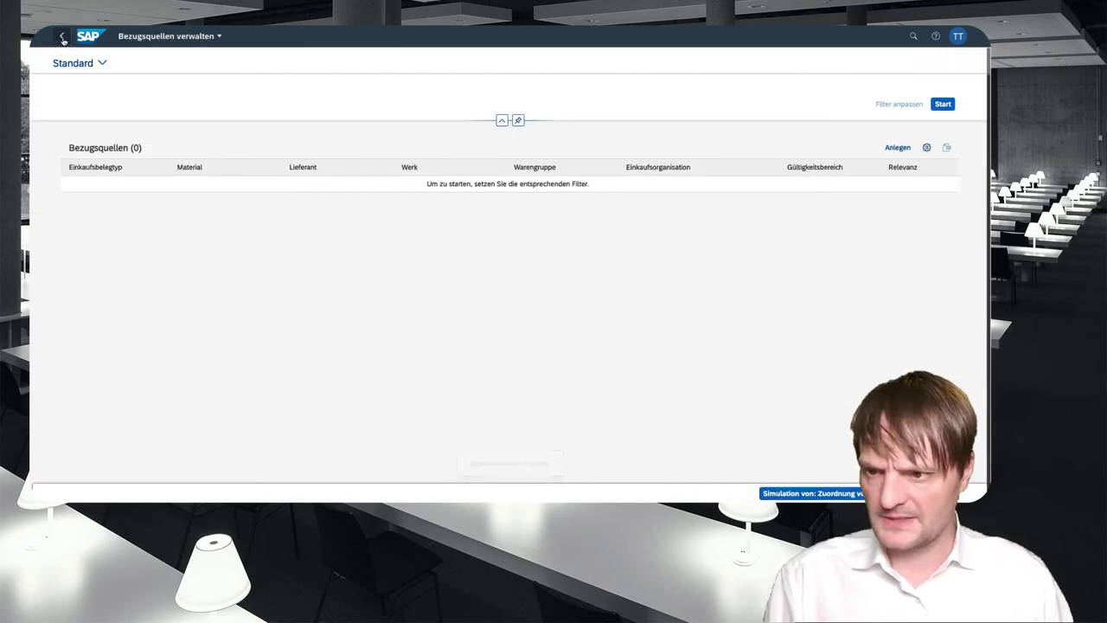
pyautogui.click(204, 102)
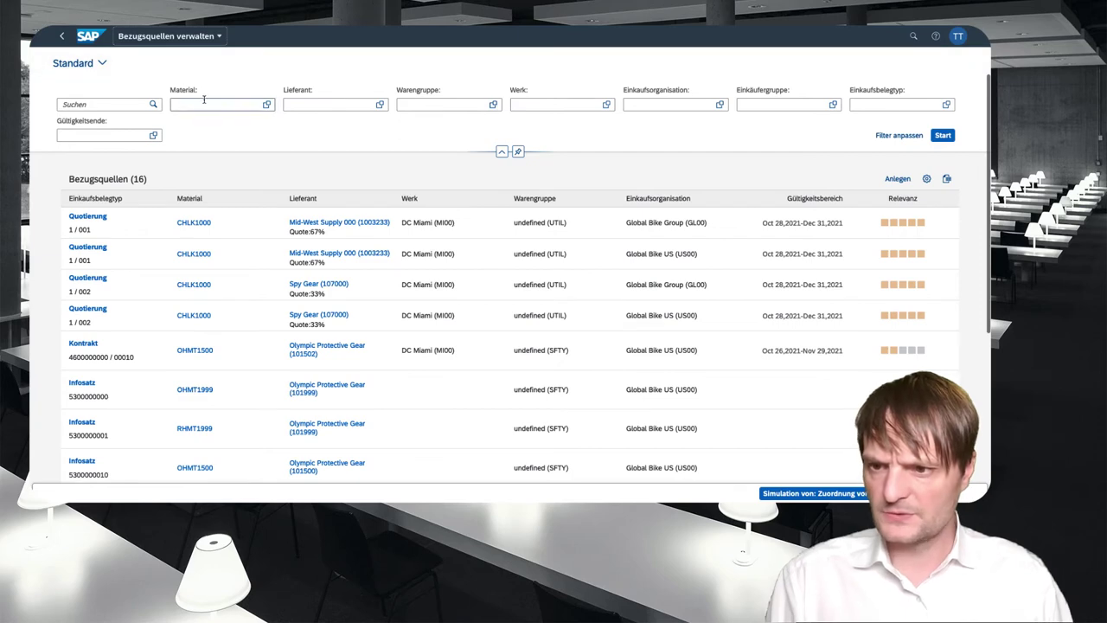
pyautogui.write('oh')
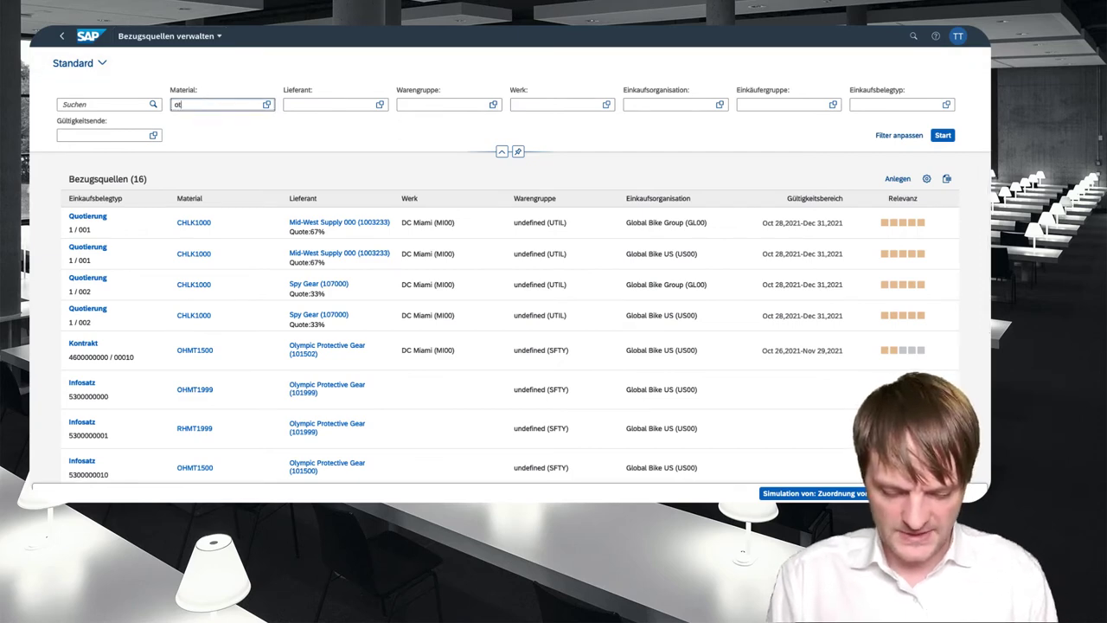
pyautogui.write('mt1000')
pyautogui.press('Return')
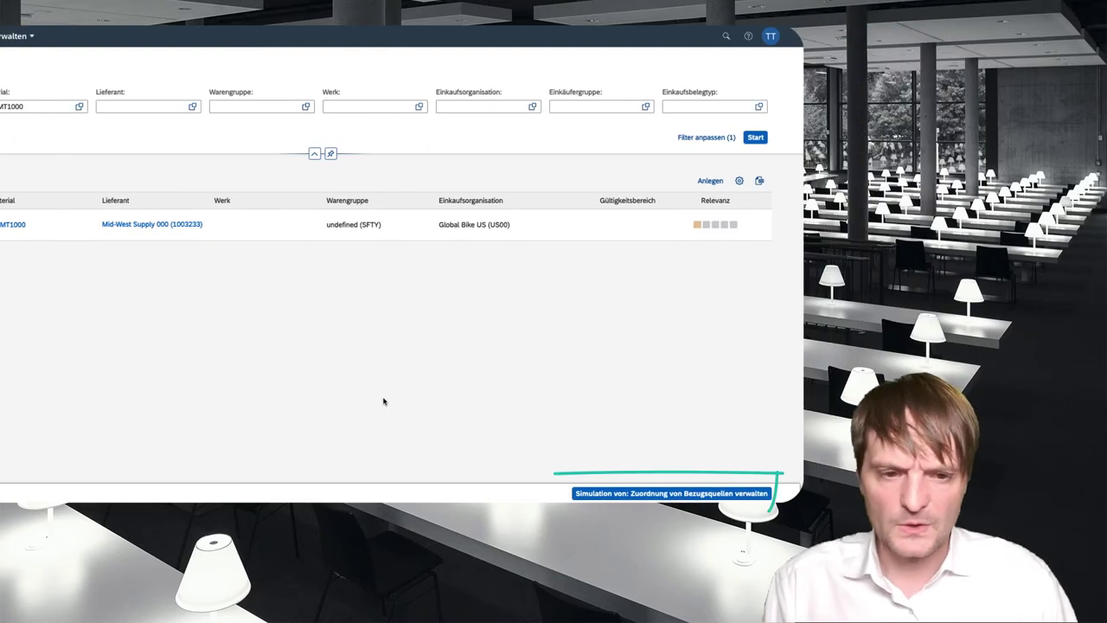
# Simulate the source of supply assignment for material OHMT1000 in plant MI00 on 01.12.2021, and close the simulation
pyautogui.click(616, 494)
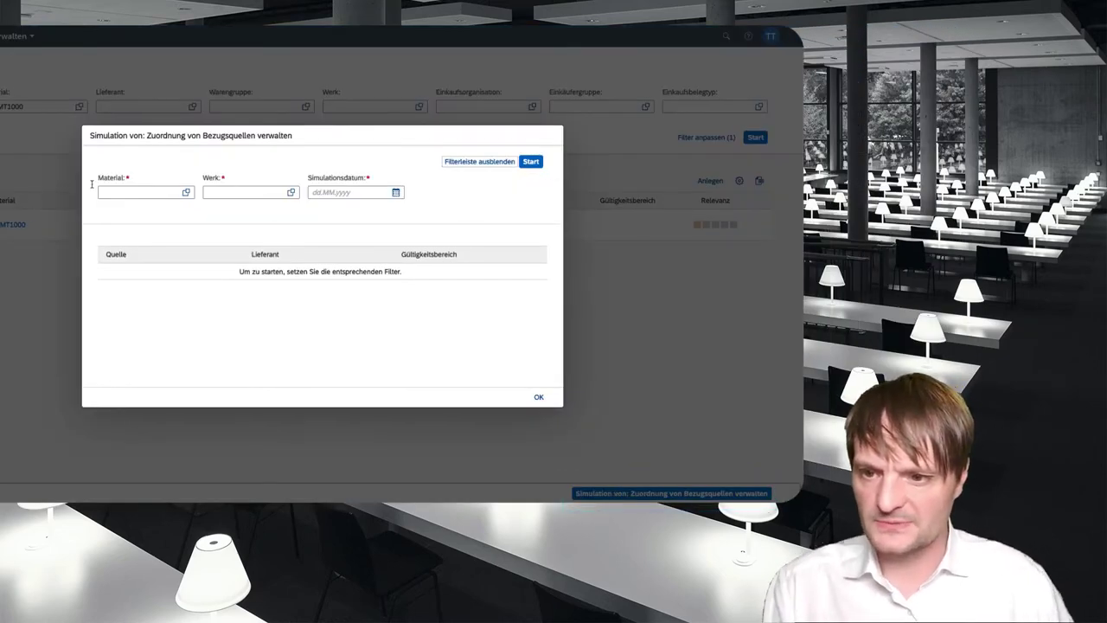
pyautogui.write('o')
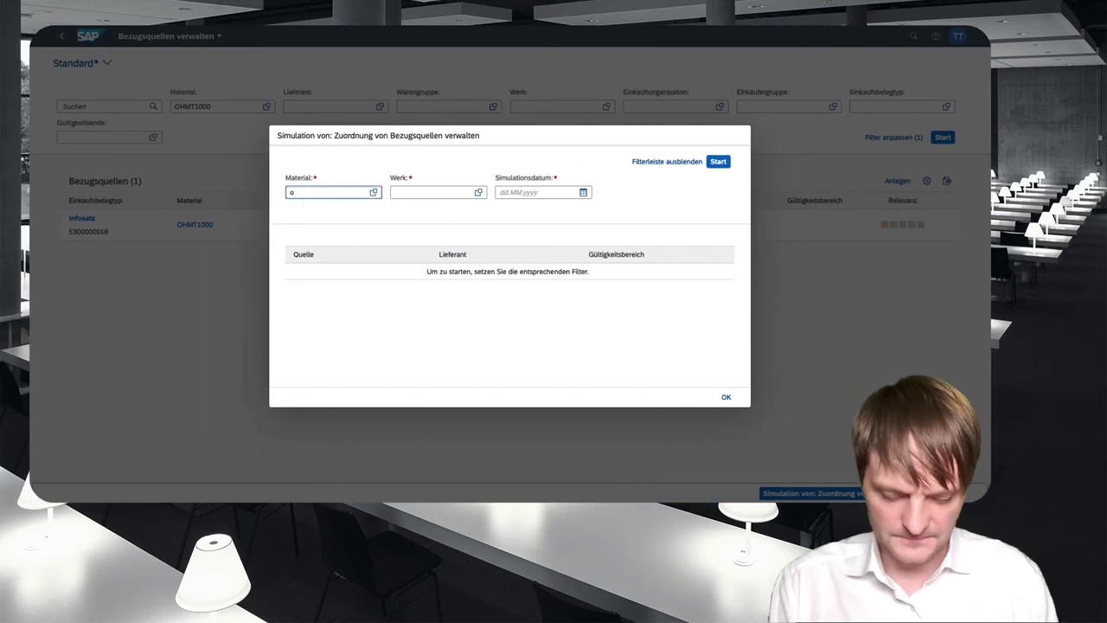
pyautogui.write('hmt1000')
pyautogui.press('Tab')
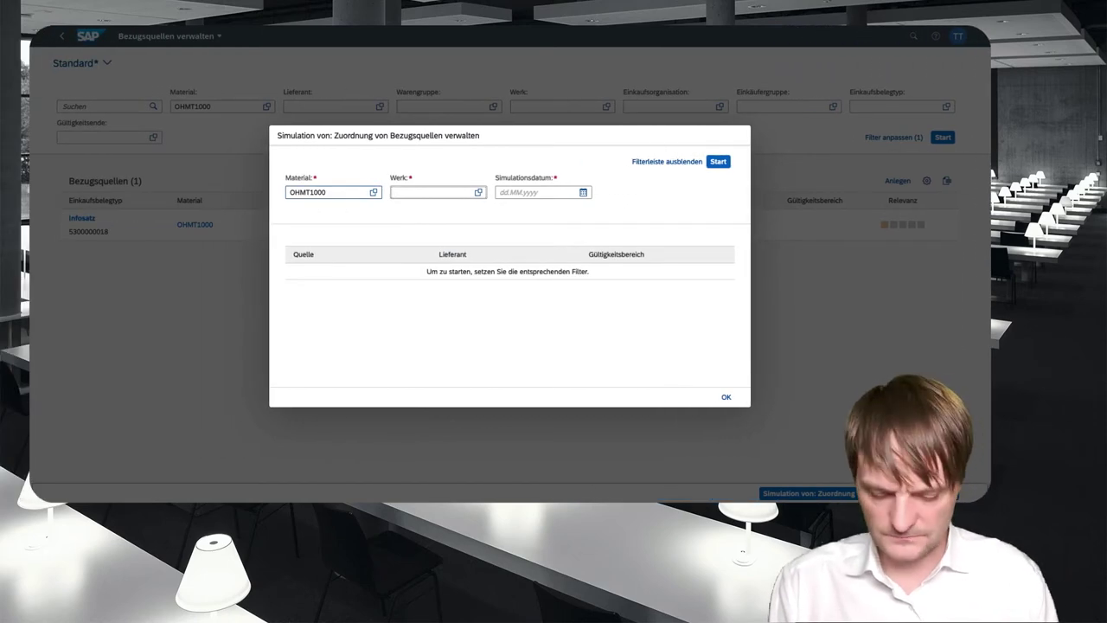
pyautogui.write('mi00')
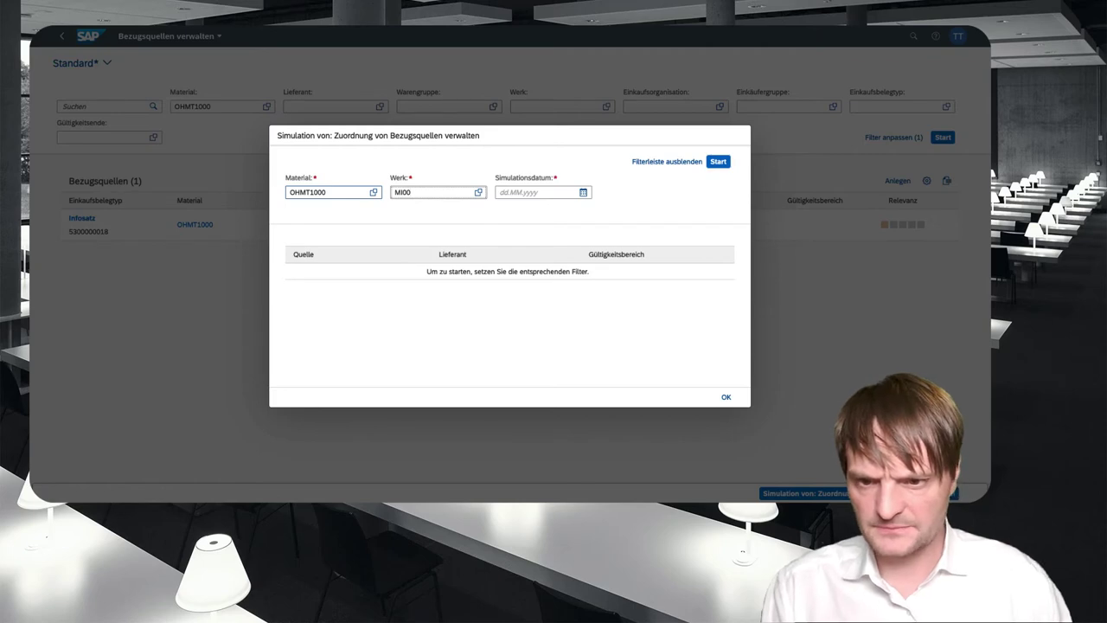
pyautogui.click(525, 194)
pyautogui.write('1.')
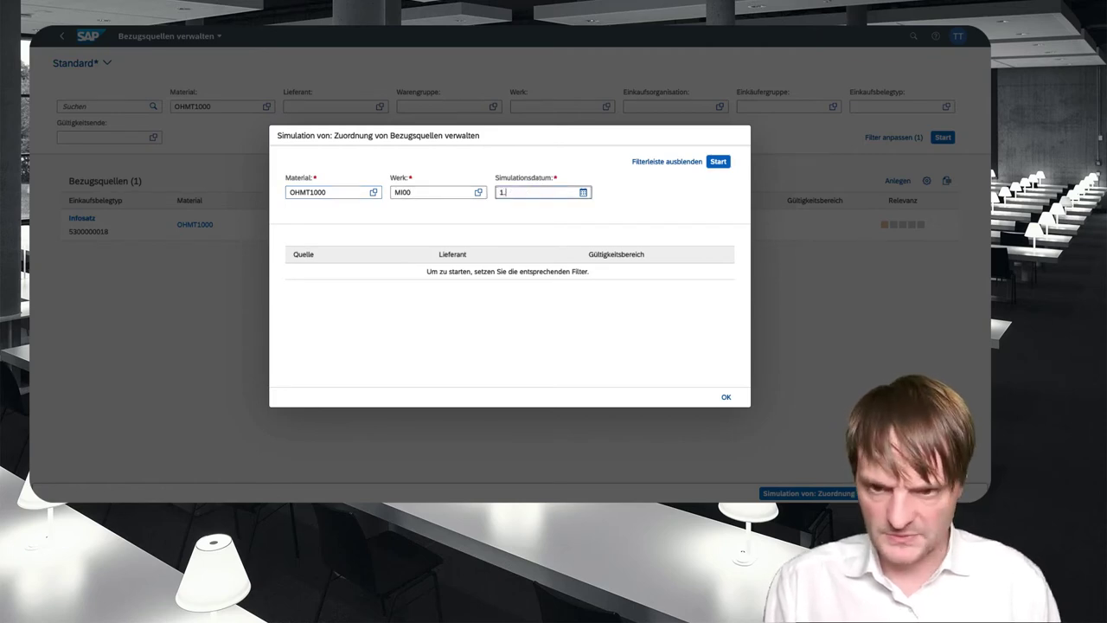
pyautogui.write('12.2021')
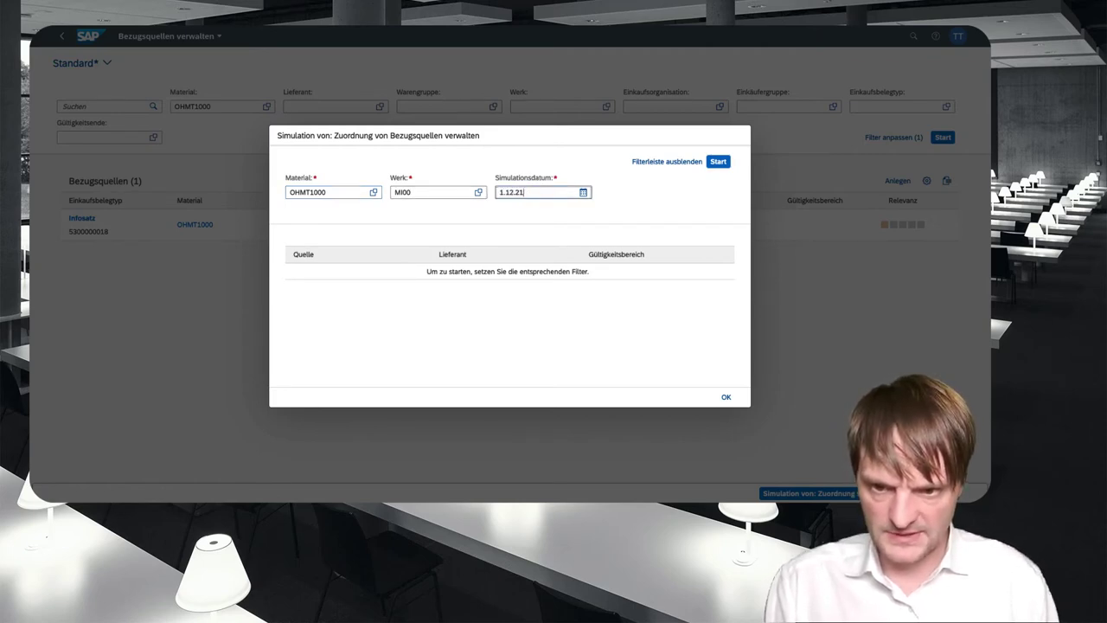
pyautogui.press('Return')
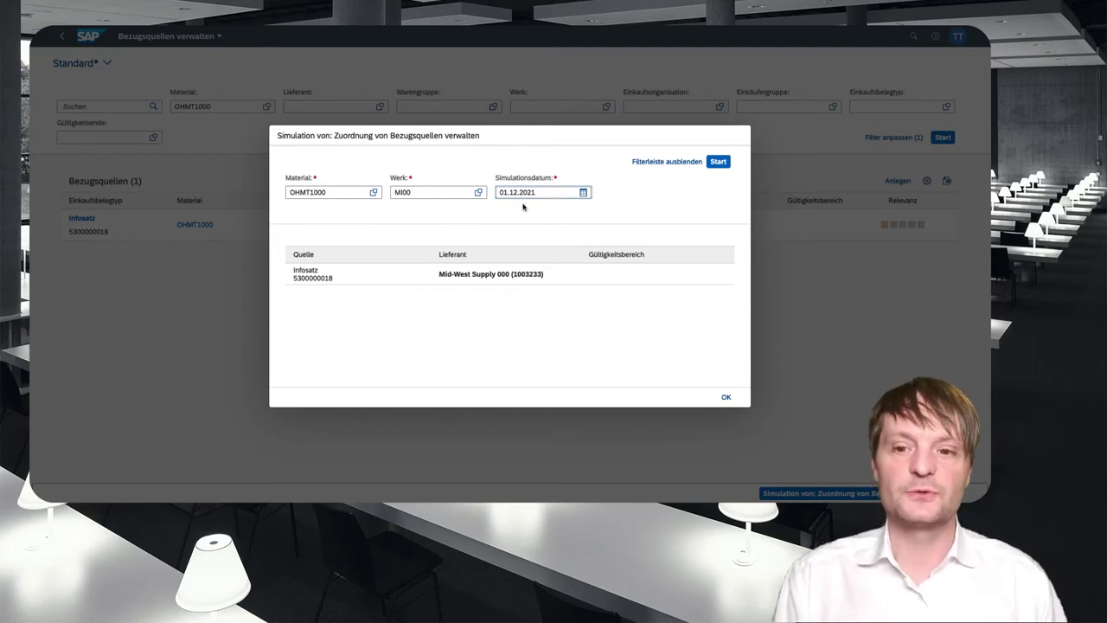
pyautogui.click(724, 397)
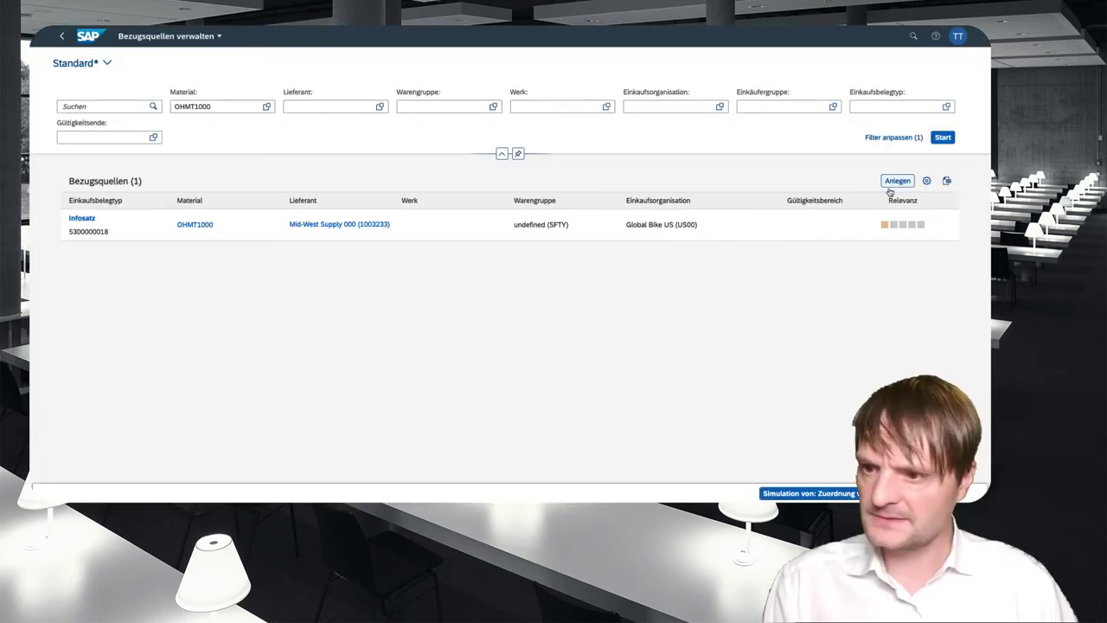
# Start a new purchasing info record of type Normal with purchasing organization Global Bike US (US00) and purchasing group N00
pyautogui.click(891, 187)
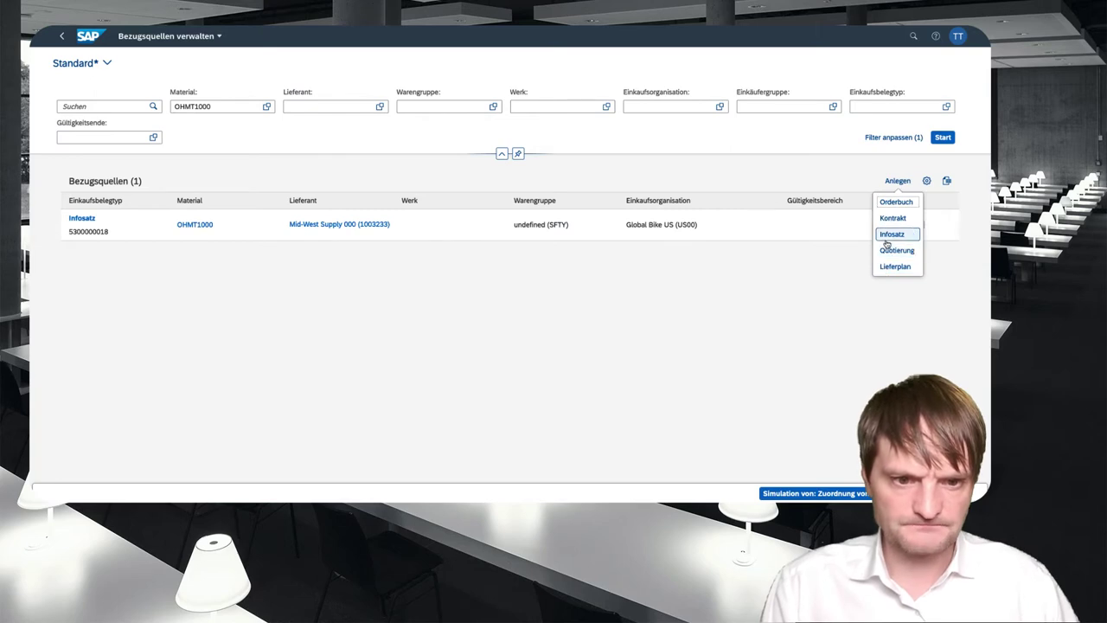
pyautogui.click(886, 239)
pyautogui.click(393, 131)
pyautogui.click(348, 181)
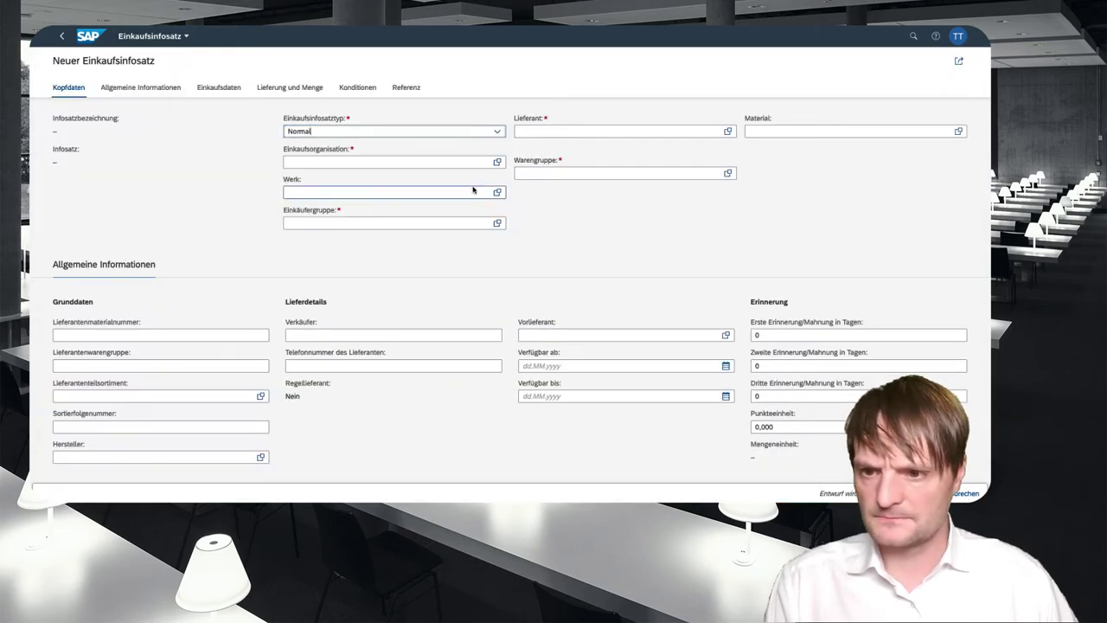
pyautogui.click(495, 162)
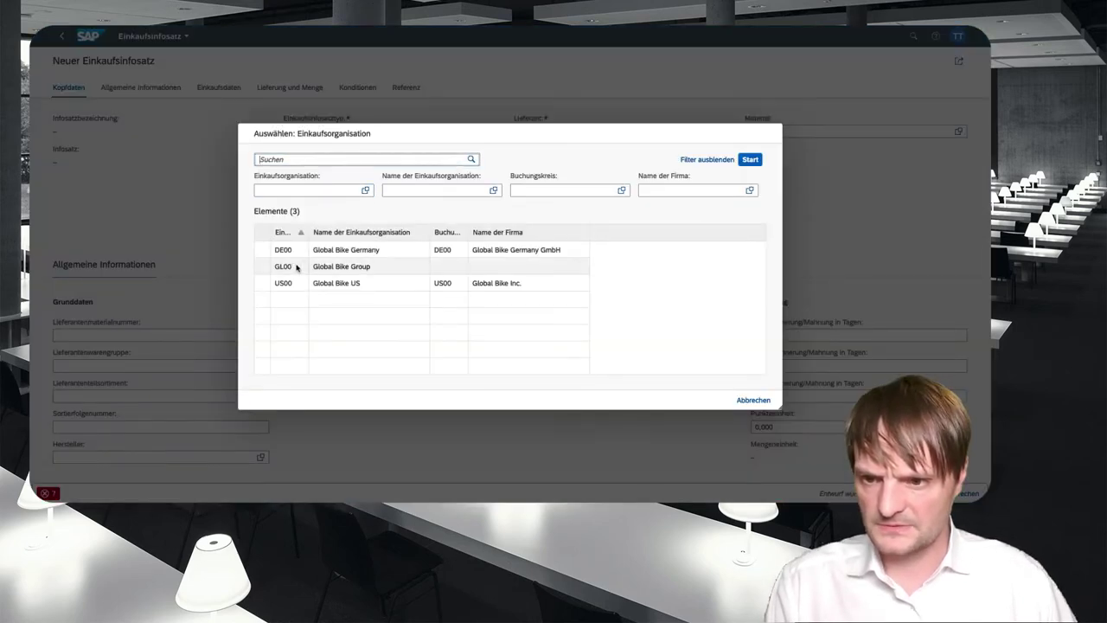
pyautogui.click(289, 284)
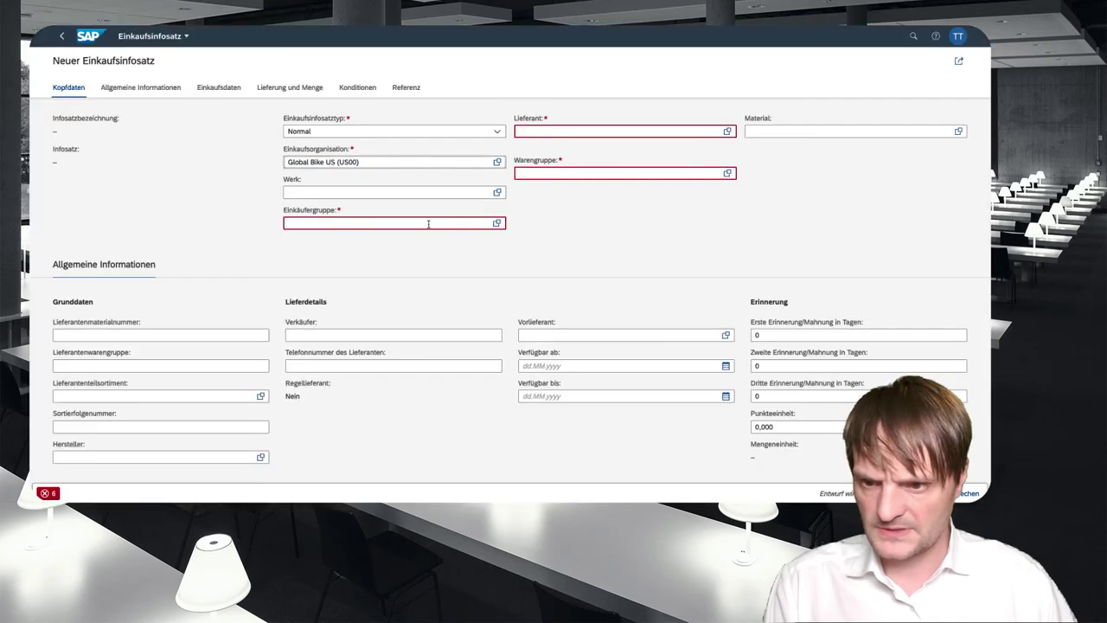
pyautogui.click(428, 223)
pyautogui.write('N00')
pyautogui.press('Tab')
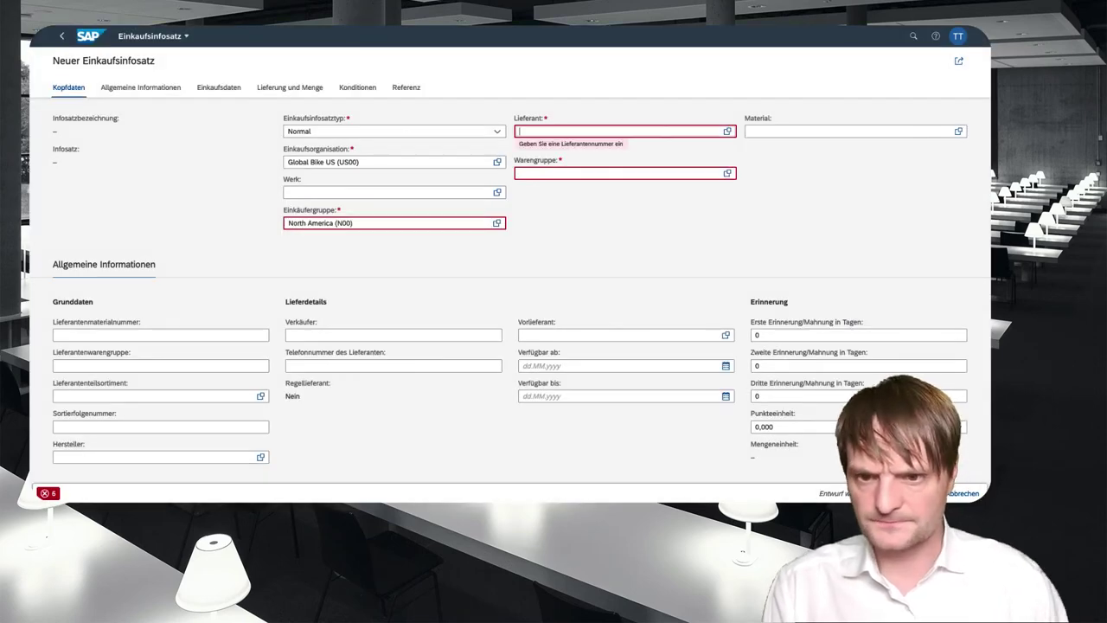
# Search for the supplier "dallas", select Dallas Bike Basics, and enter OHTM1000 as the material
pyautogui.click(727, 131)
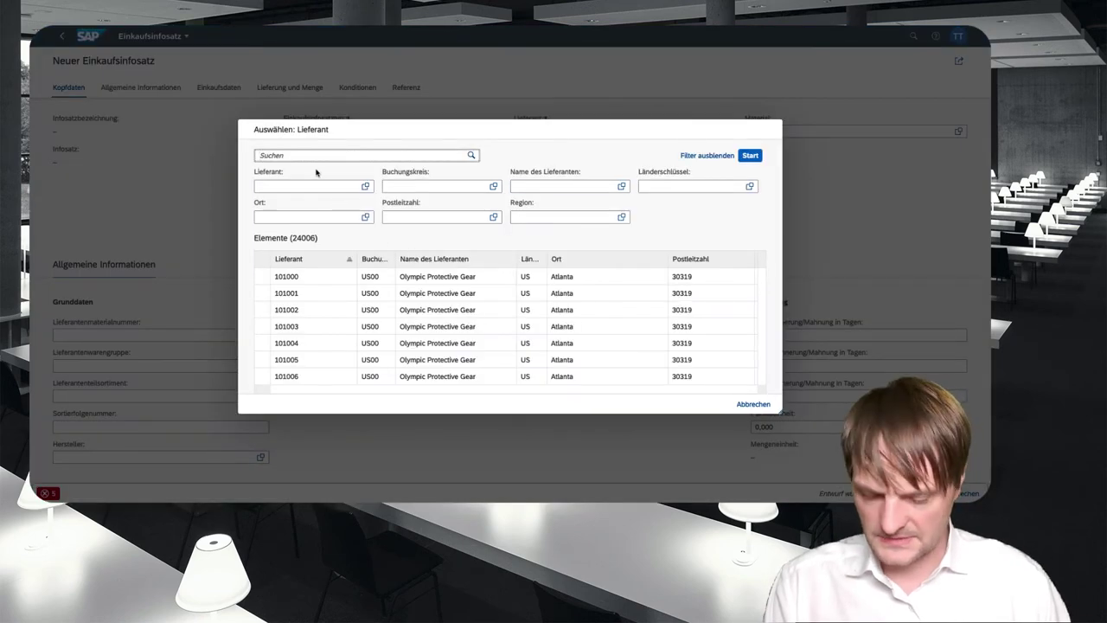
pyautogui.write('dallas')
pyautogui.press('Return')
pyautogui.click(295, 276)
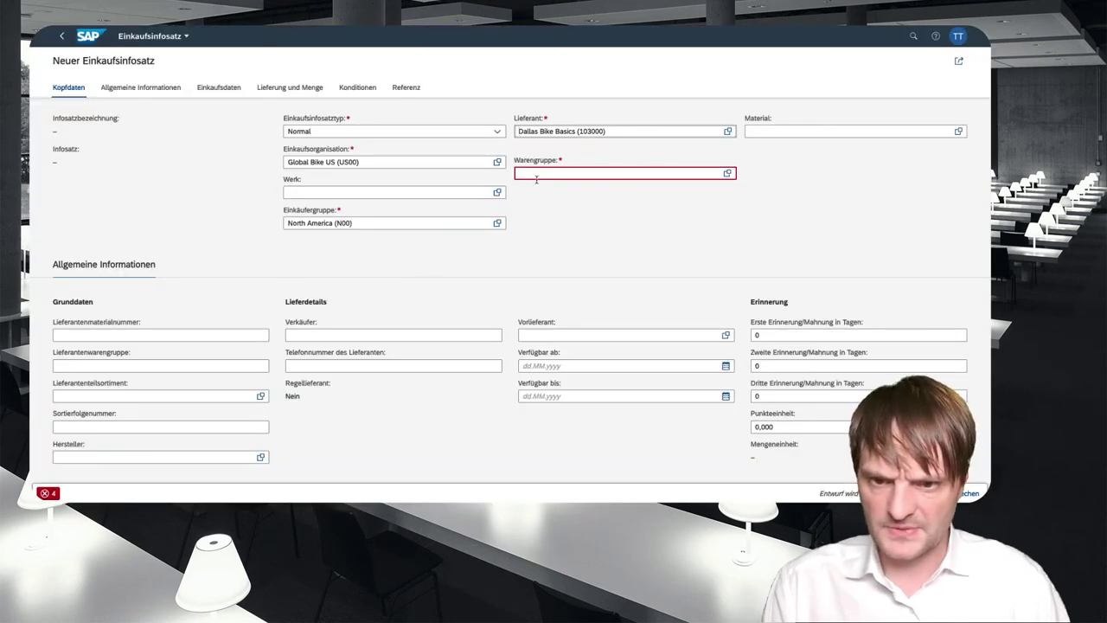
pyautogui.click(759, 132)
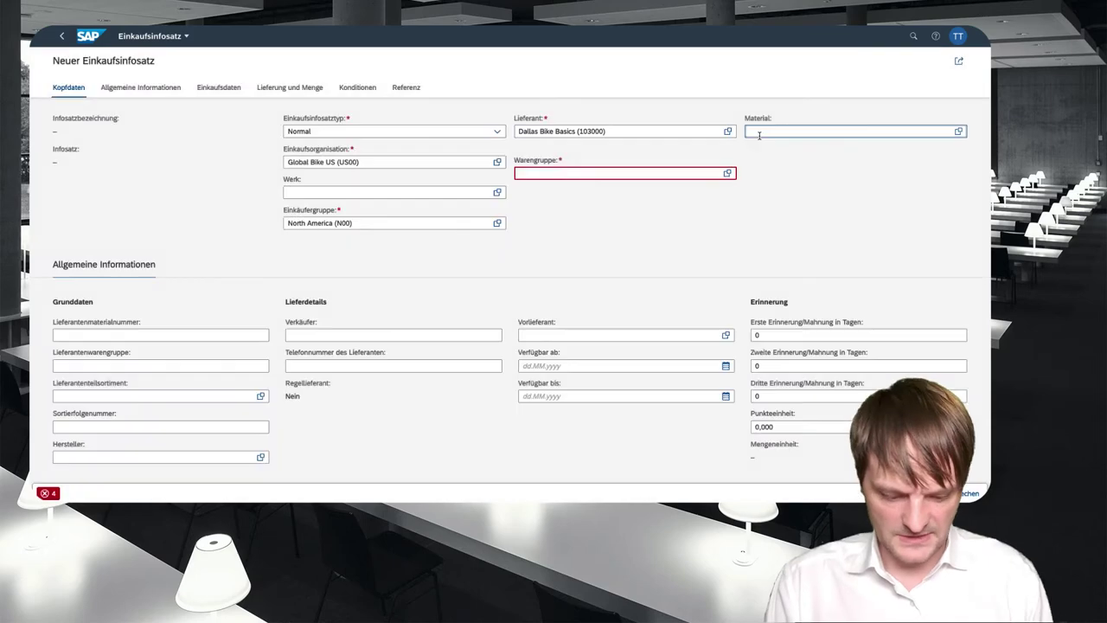
pyautogui.write('ohtm1000')
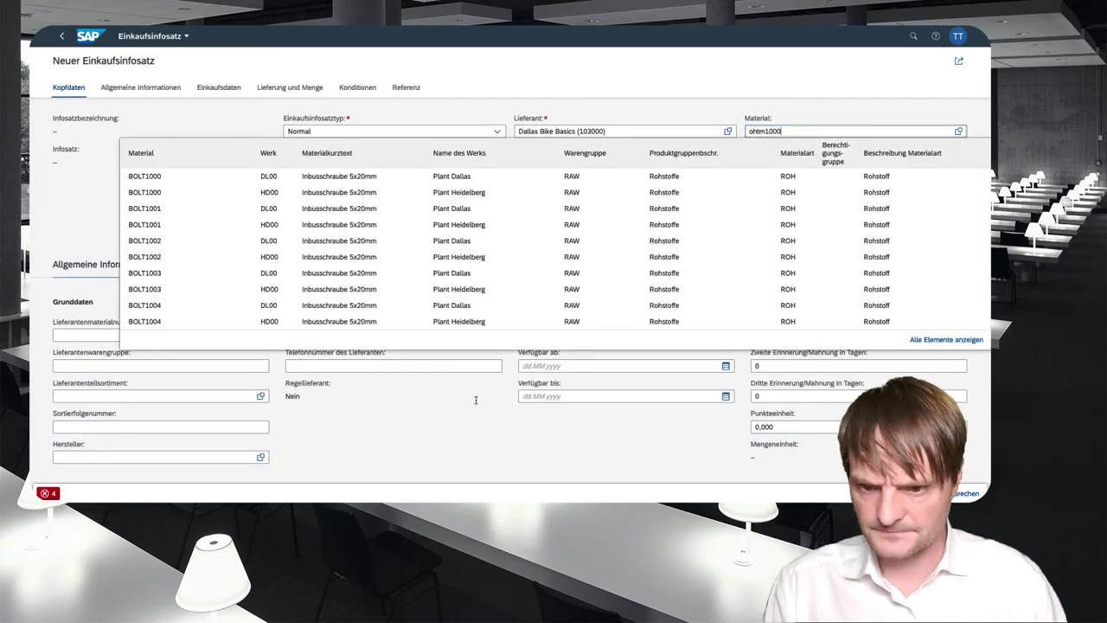
pyautogui.press('Return')
# Set the delivery time to 6 days and enter 1 as the order unit
pyautogui.scroll(-5, 447, 444)
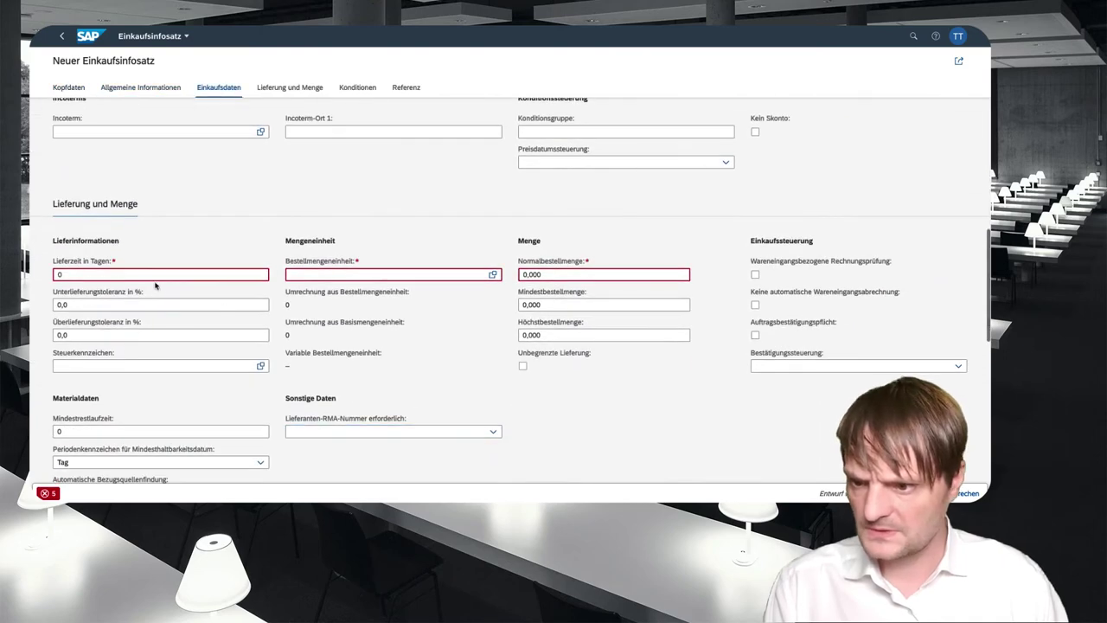
pyautogui.moveTo(147, 275); pyautogui.dragTo(49, 262)
pyautogui.write('6')
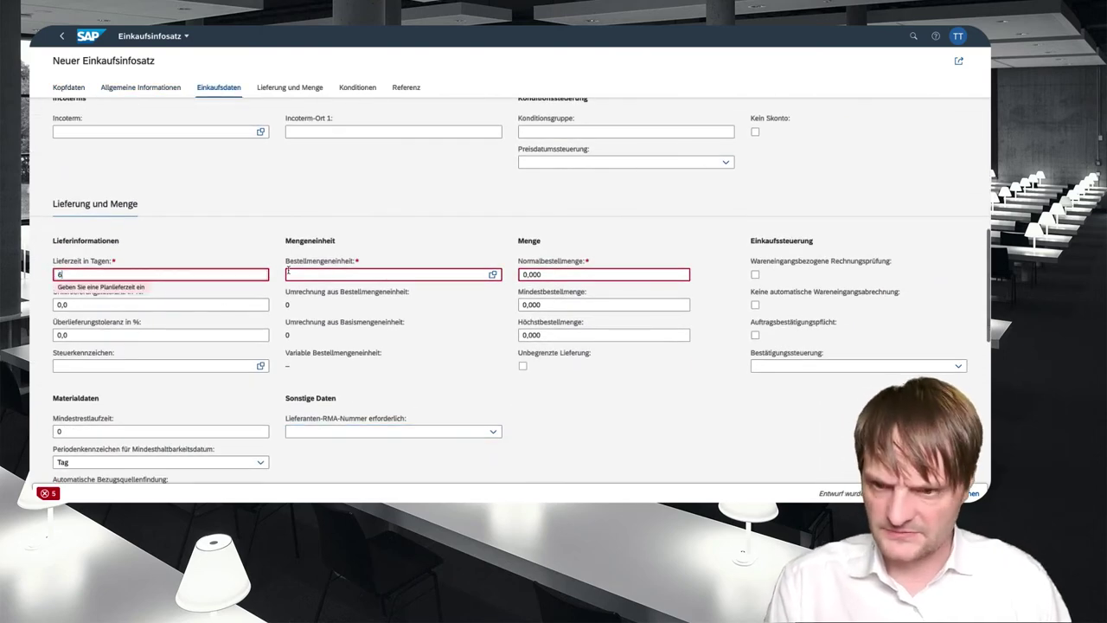
pyautogui.click(416, 274)
pyautogui.write('1')
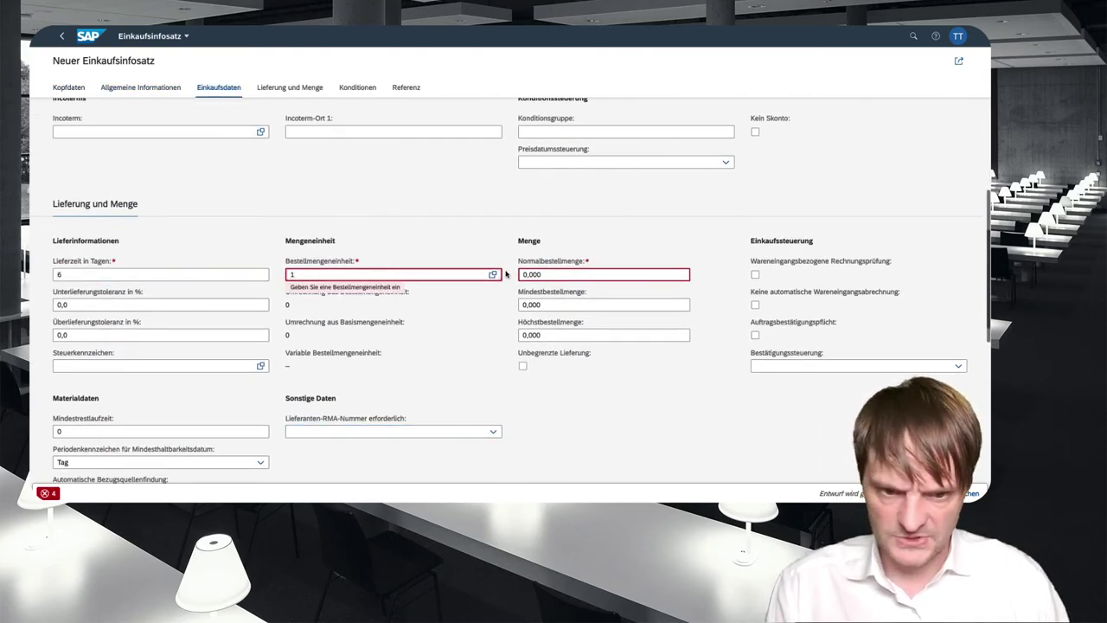
# Add a PB00 gross price condition of 27 USD, apply it, and return to the sources of supply list
pyautogui.scroll(-5, 504, 271)
pyautogui.click(887, 194)
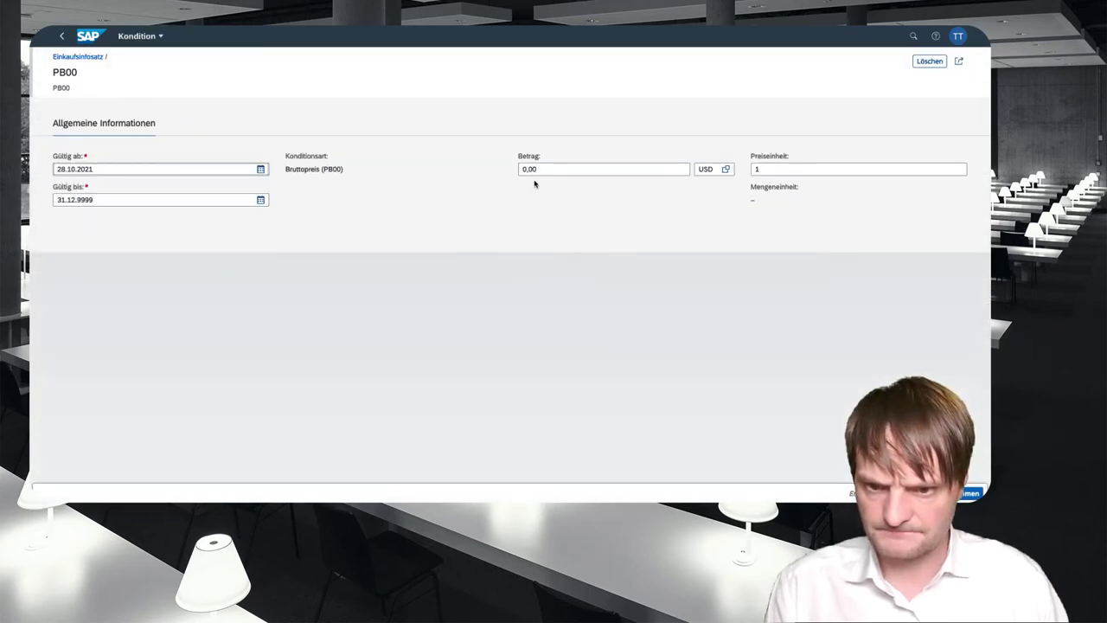
pyautogui.click(534, 169)
pyautogui.hotkey('ctrl', 'a')
pyautogui.write('2')
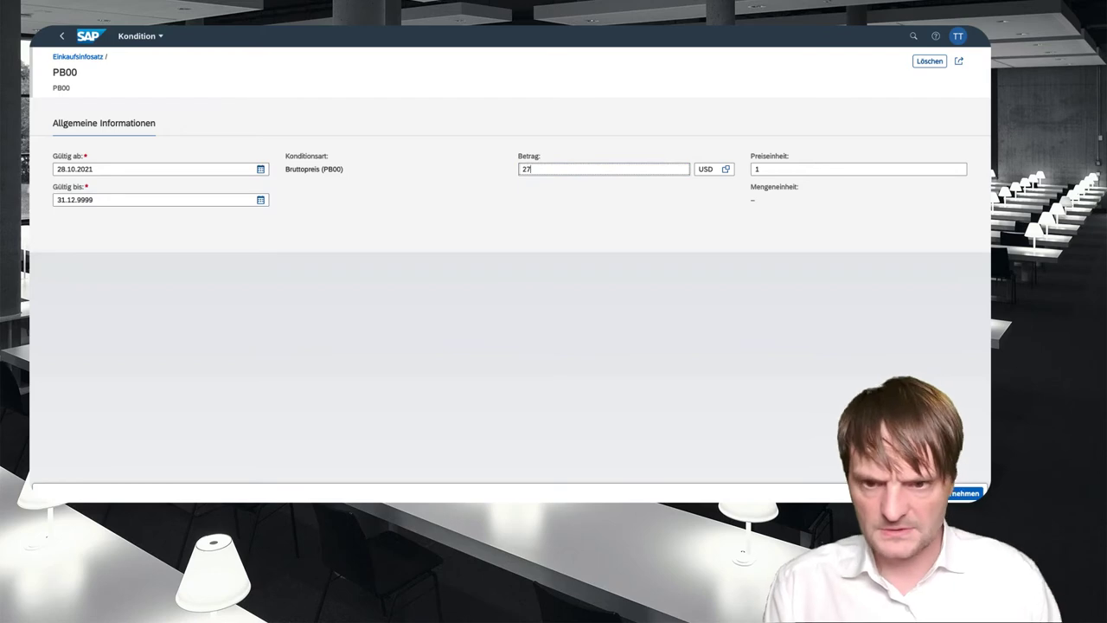
pyautogui.press('Return')
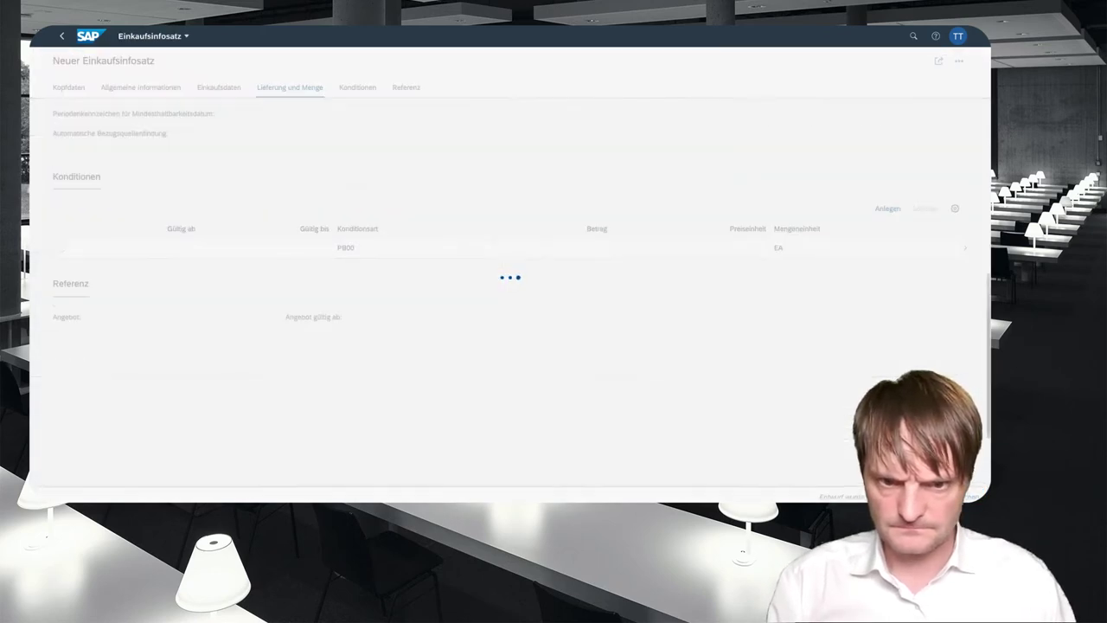
pyautogui.click(59, 36)
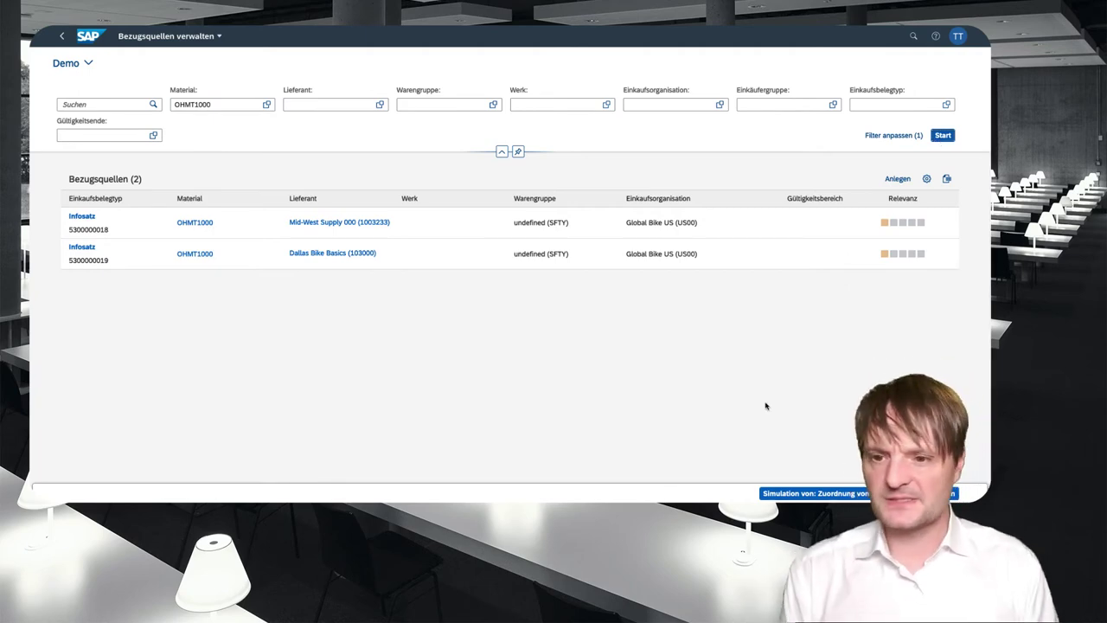
# Simulate the source of supply assignment for material OHMT1000 in plant MI00 on 01.12.2021, including both suppliers, and close the simulation
pyautogui.click(813, 493)
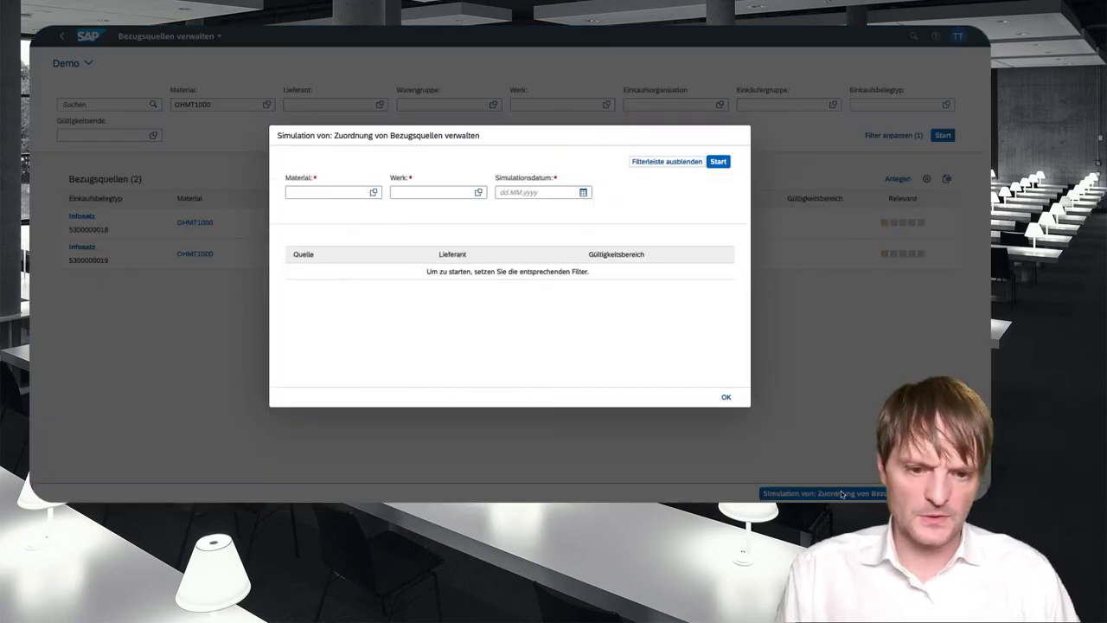
pyautogui.click(307, 195)
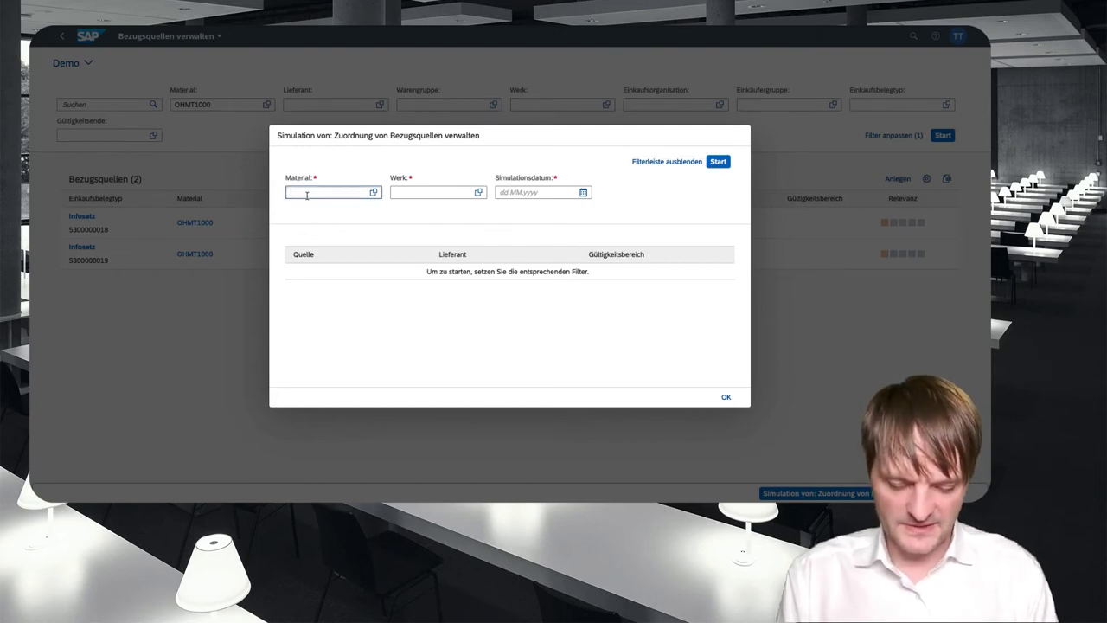
pyautogui.write('OHMT1000')
pyautogui.click(397, 192)
pyautogui.write('mi00')
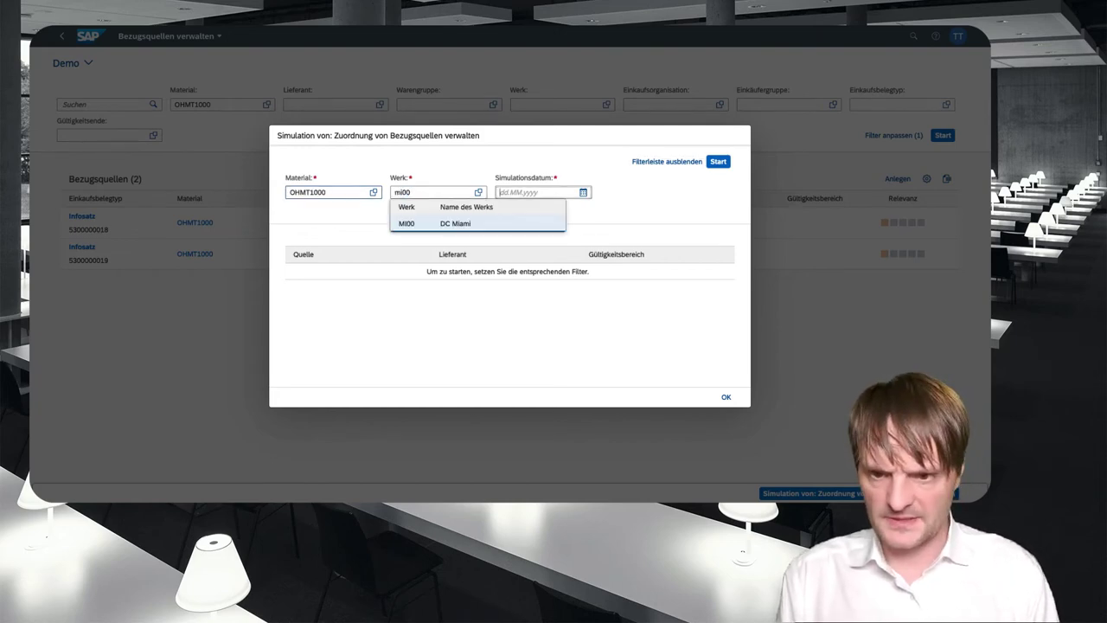
pyautogui.press('Tab')
pyautogui.write('1.12.')
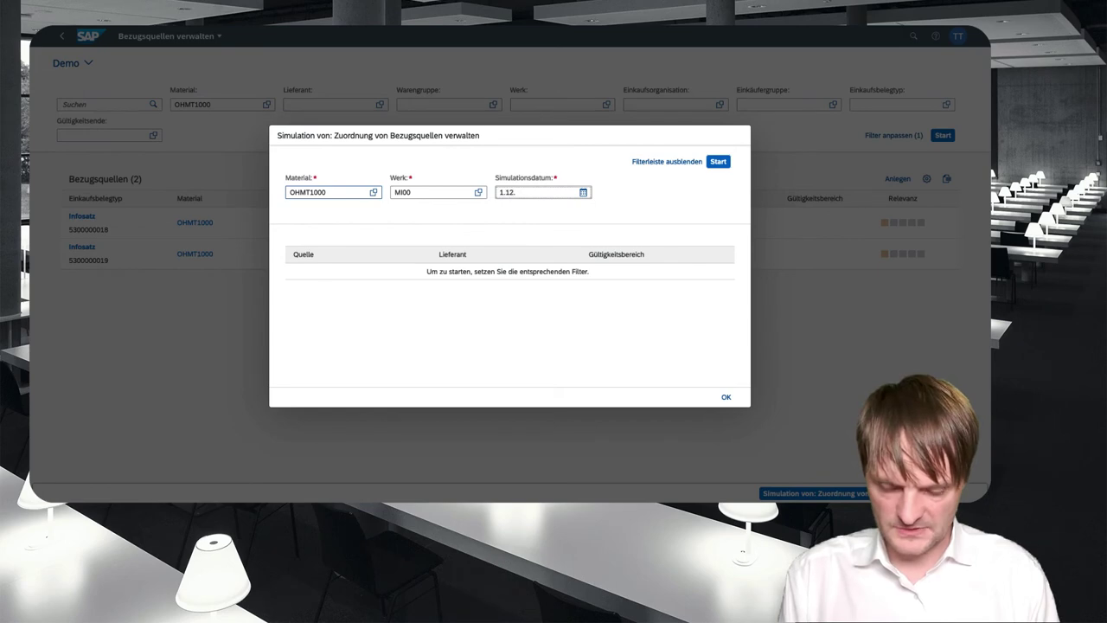
pyautogui.write('2021')
pyautogui.press('Return')
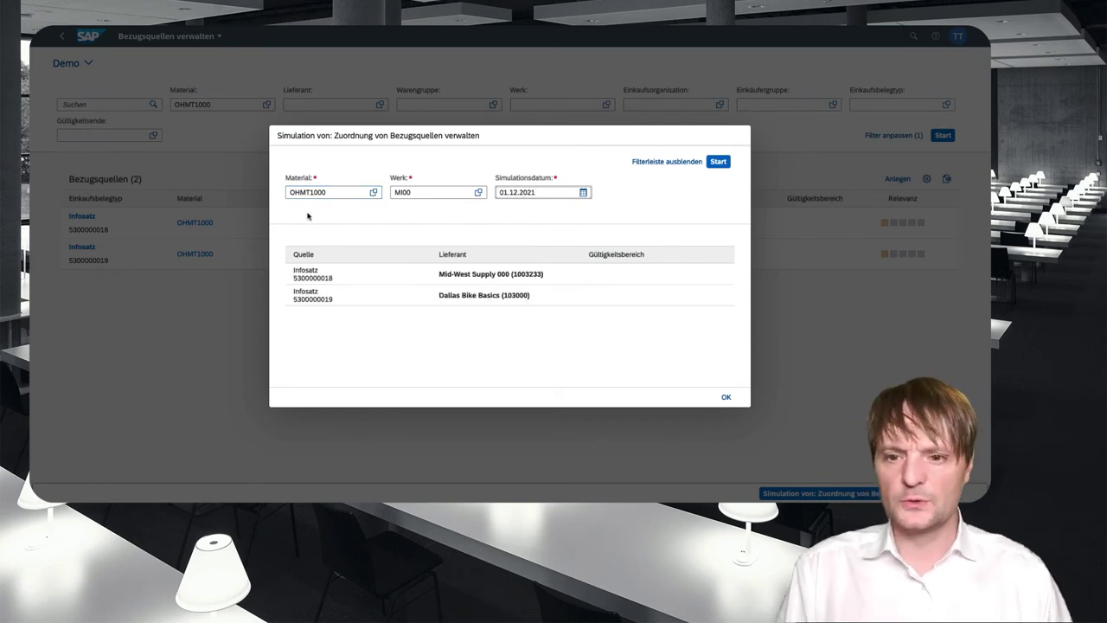
pyautogui.click(724, 396)
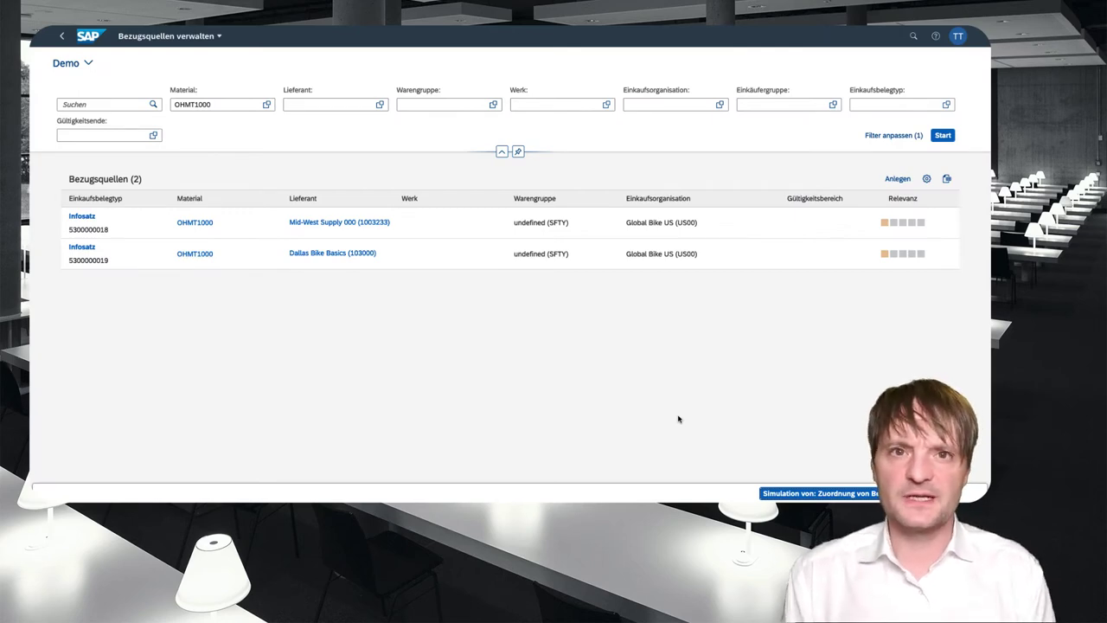
# Go to the home page, find and open the Bestellanforderung anlegen app, and start creating an own item
pyautogui.click(88, 40)
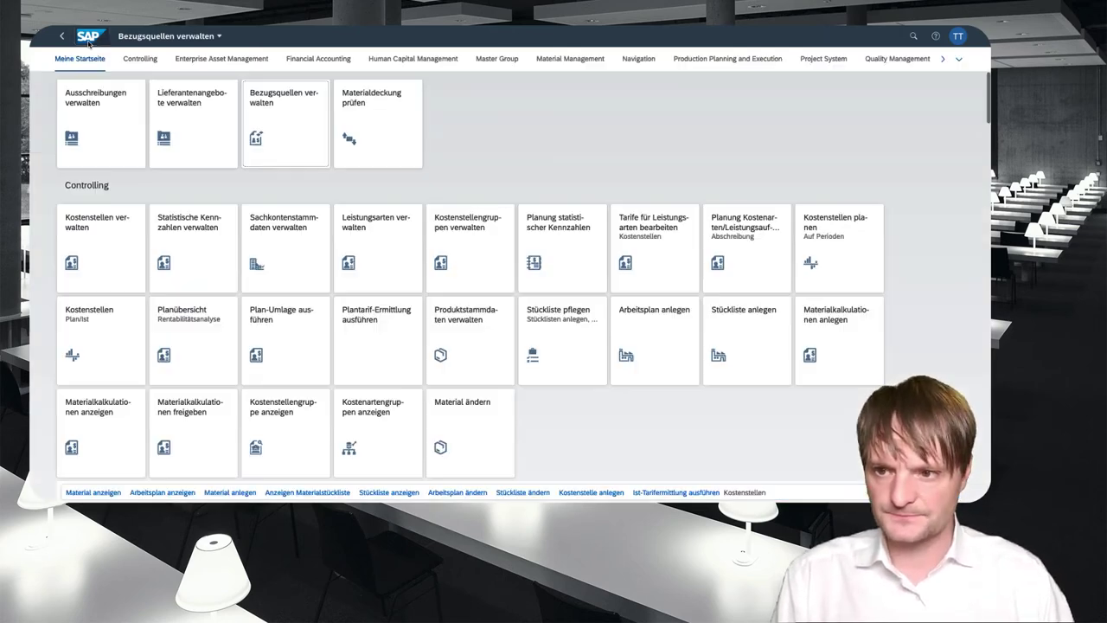
pyautogui.click(913, 35)
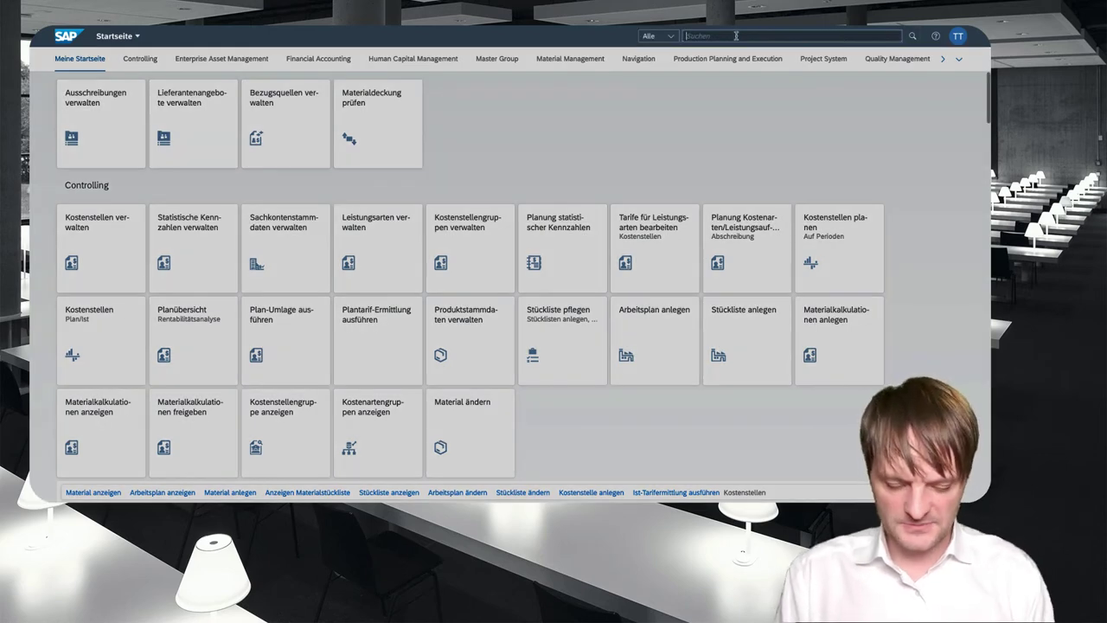
pyautogui.write('be')
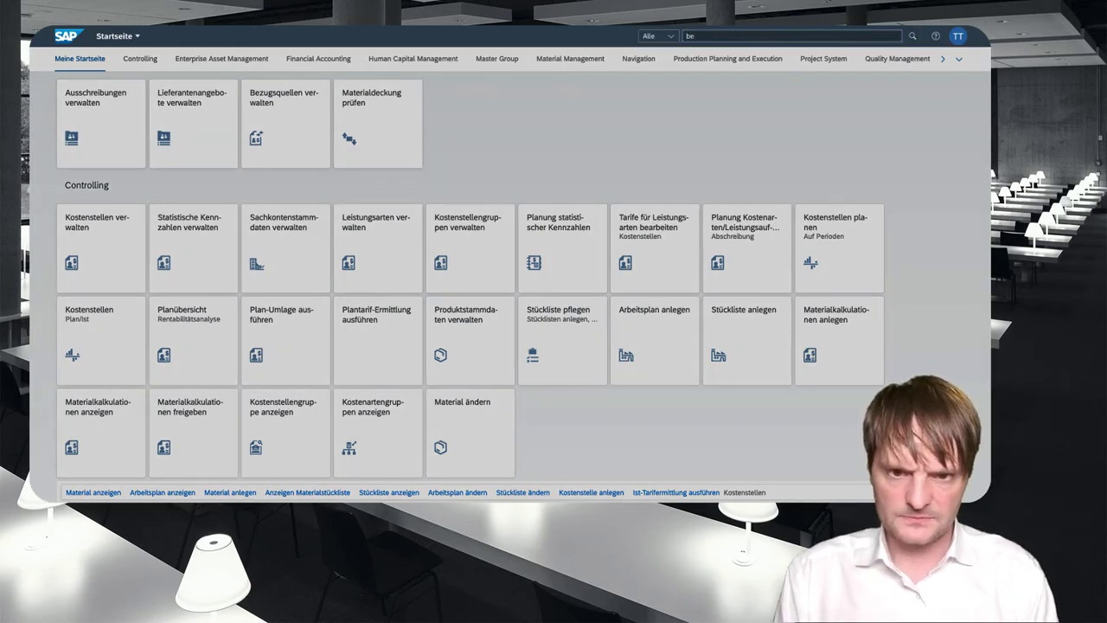
pyautogui.write('ell')
pyautogui.press('Return')
pyautogui.click(360, 132)
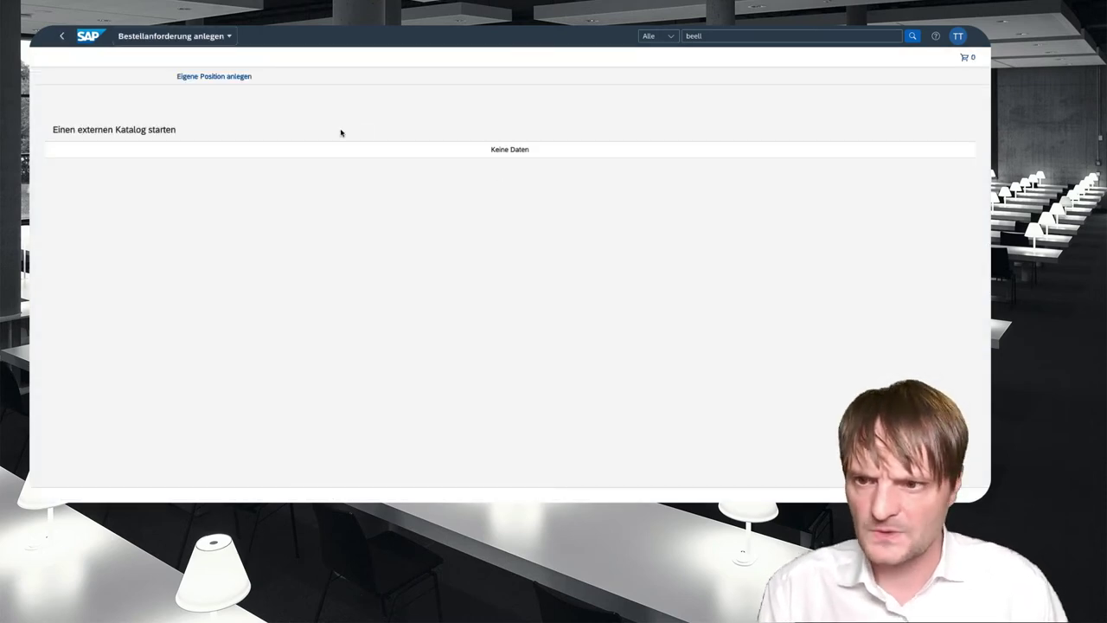
pyautogui.click(180, 76)
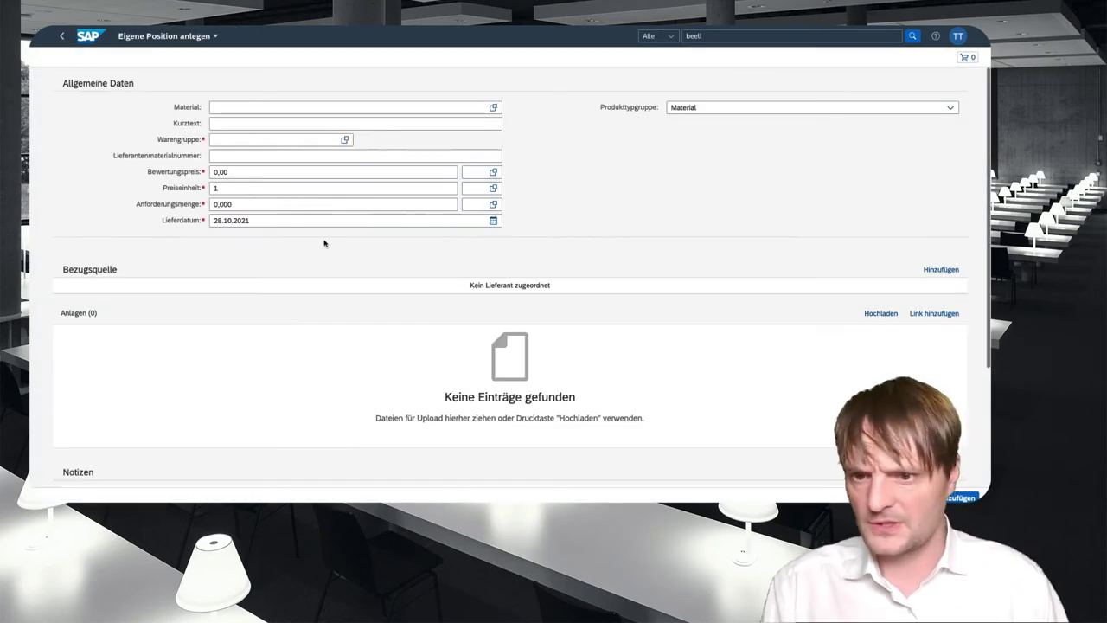
# Enter OHTM1000 as the material of the purchase requisition item
pyautogui.click(251, 106)
pyautogui.write('0')
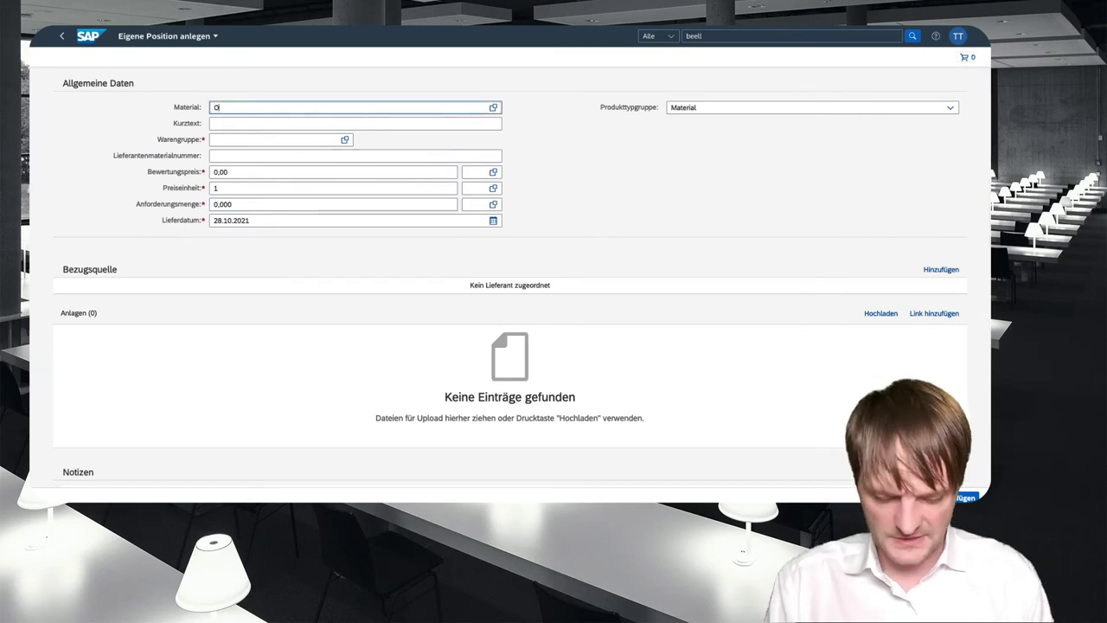
pyautogui.write('HTM')
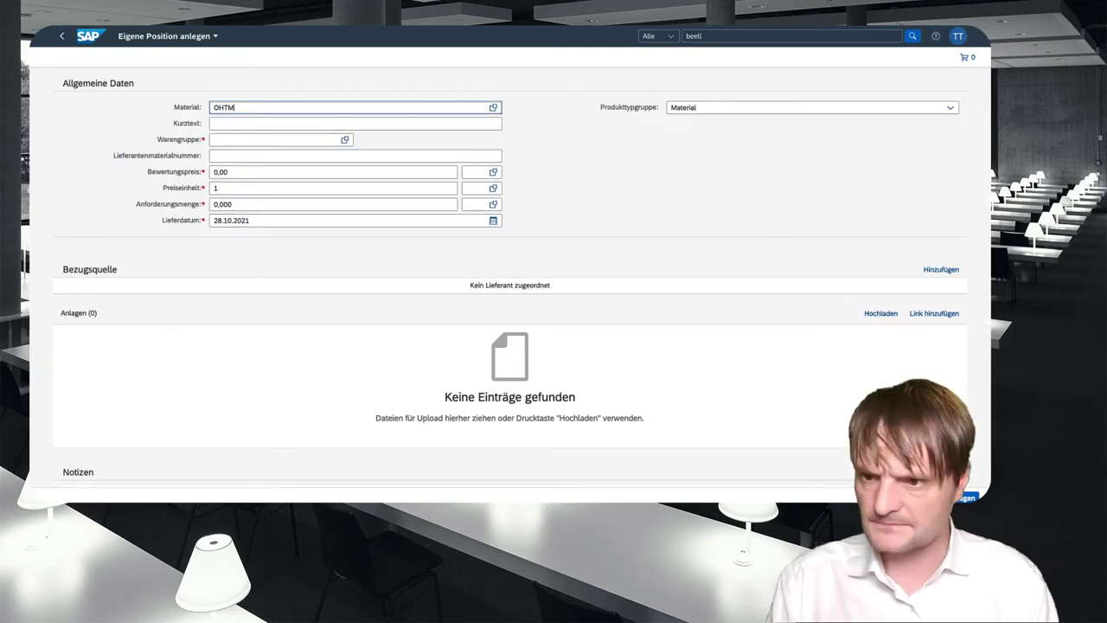
pyautogui.write('1000')
pyautogui.press('Tab')
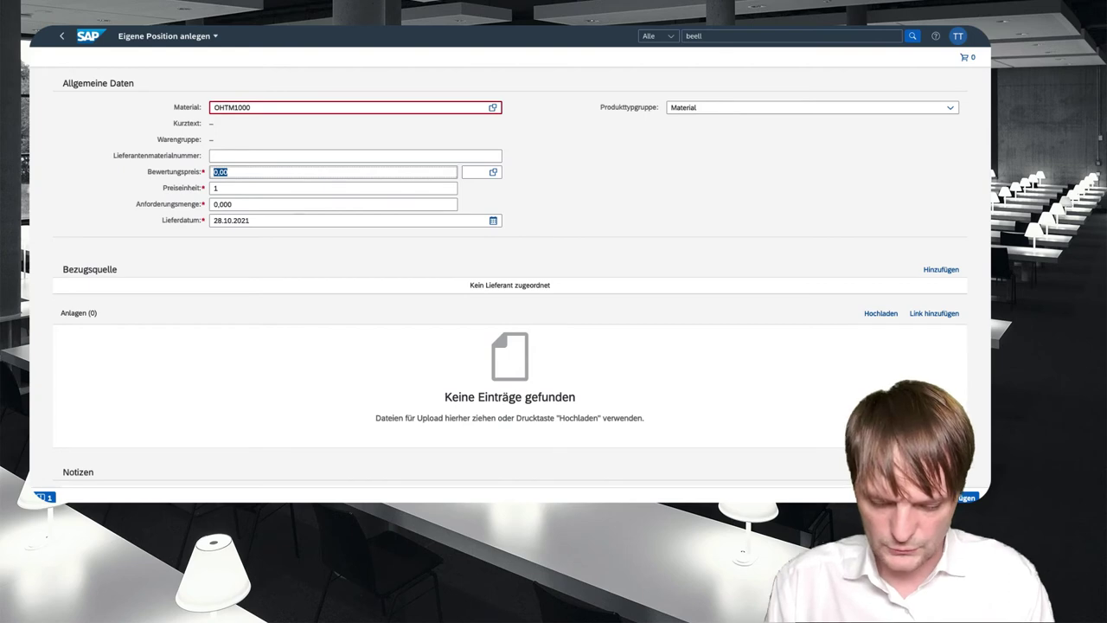
# Set the item's valuation price to 26 USD and the requested quantity to 50
pyautogui.write('26')
pyautogui.press('Tab')
pyautogui.write('us')
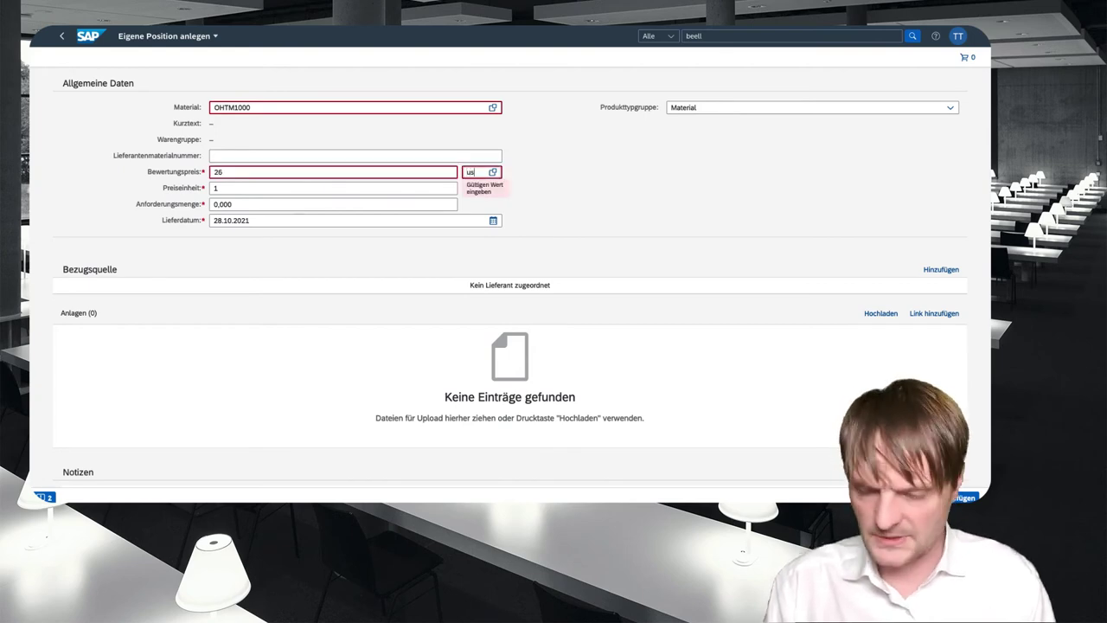
pyautogui.write('d')
pyautogui.press('Tab')
pyautogui.press('Tab')
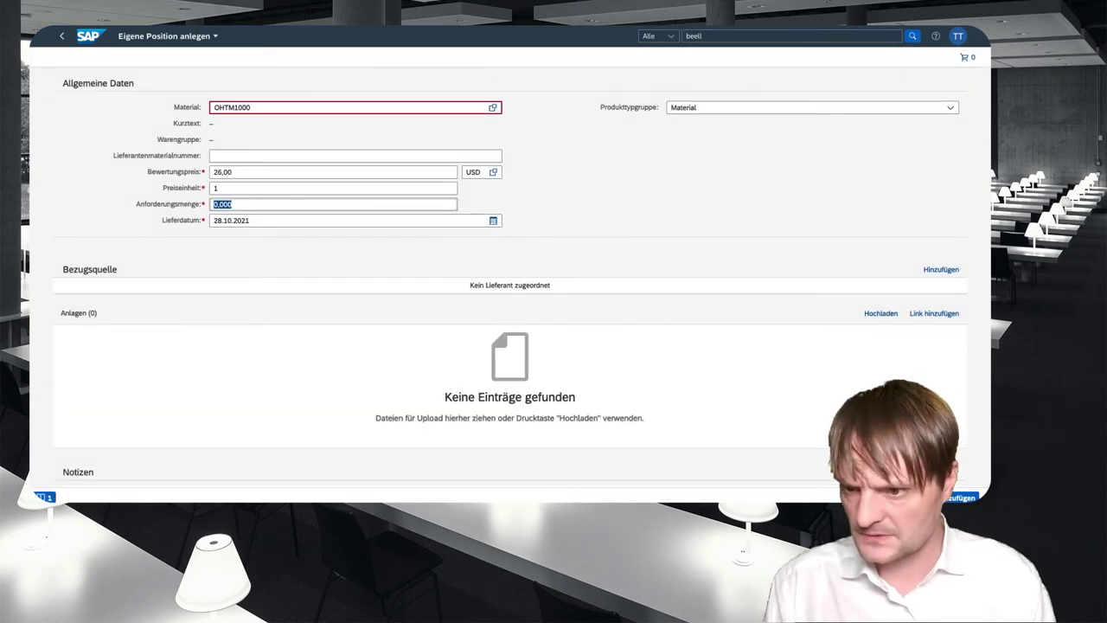
pyautogui.write('50')
pyautogui.press('Tab')
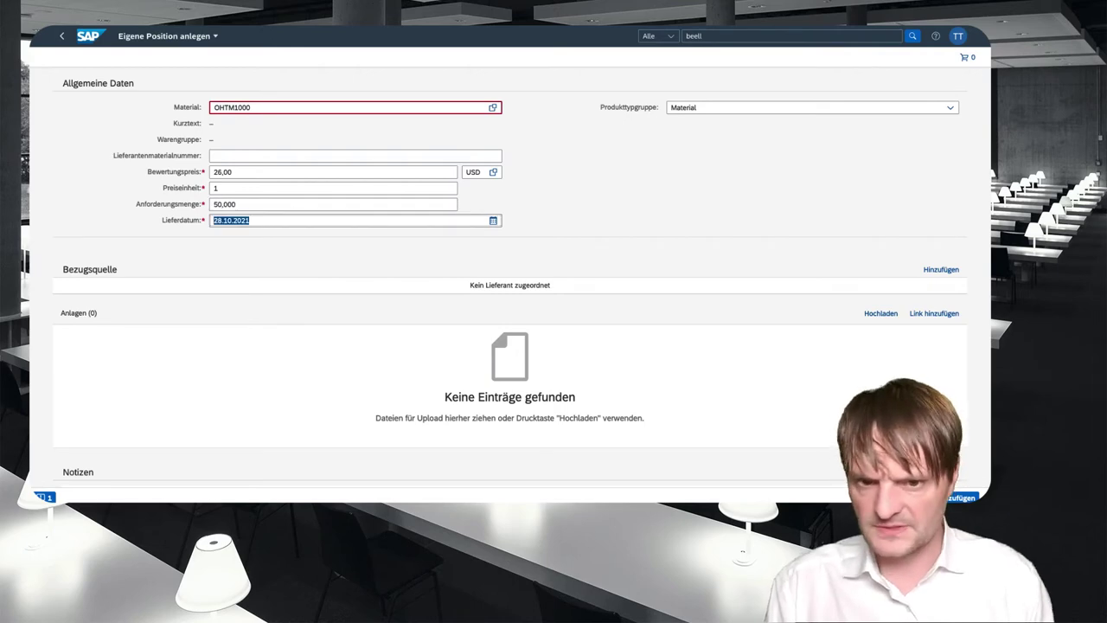
# Add the item to the shopping cart and open its item details from the cart overview
pyautogui.press('Return')
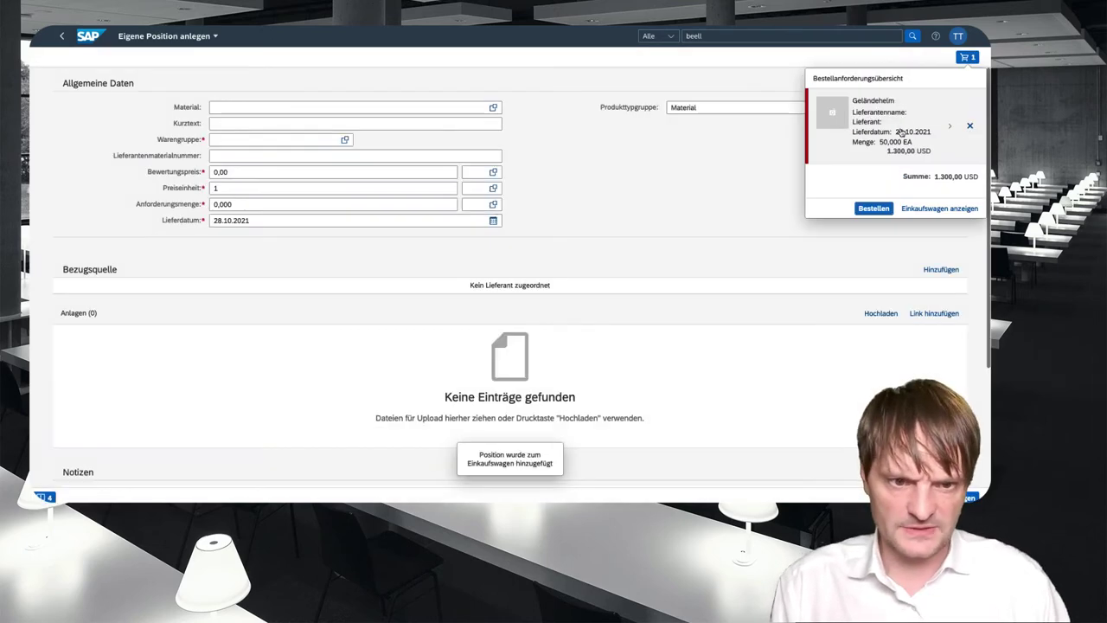
pyautogui.click(900, 121)
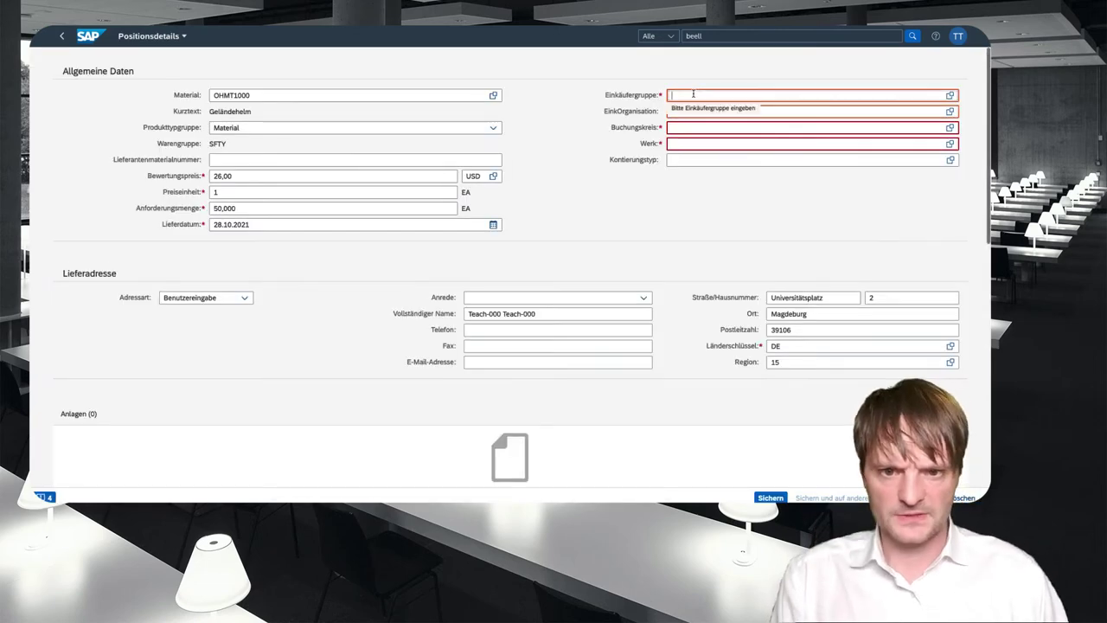
# Assign the item purchasing group N00, purchasing organization US00, company code US00 and plant MI00, and save it
pyautogui.write('us')
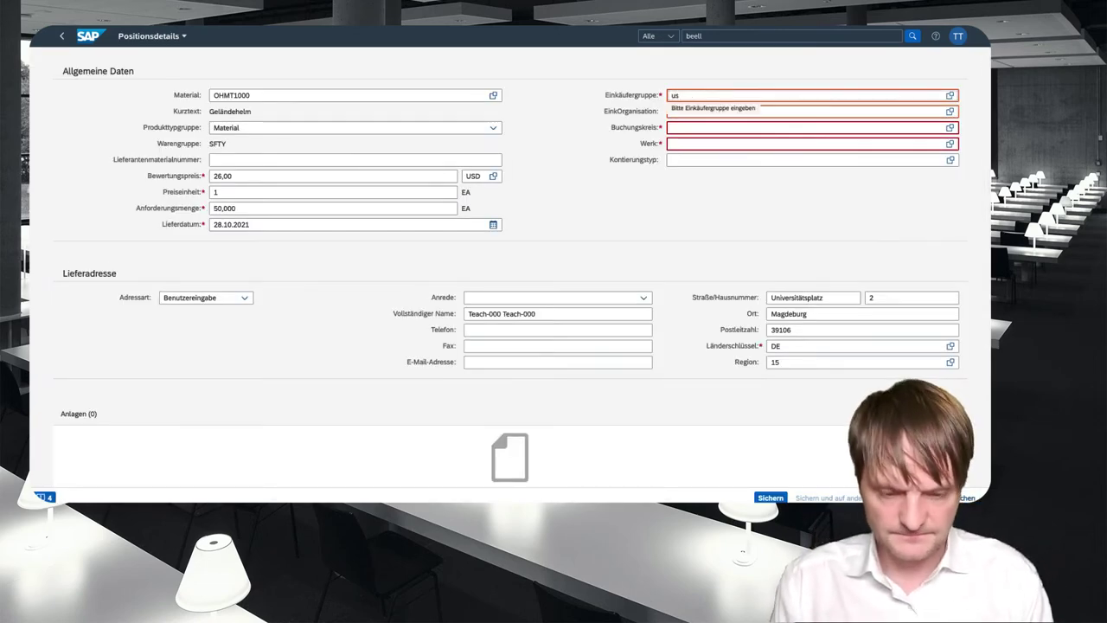
pyautogui.write('00')
pyautogui.press('Tab')
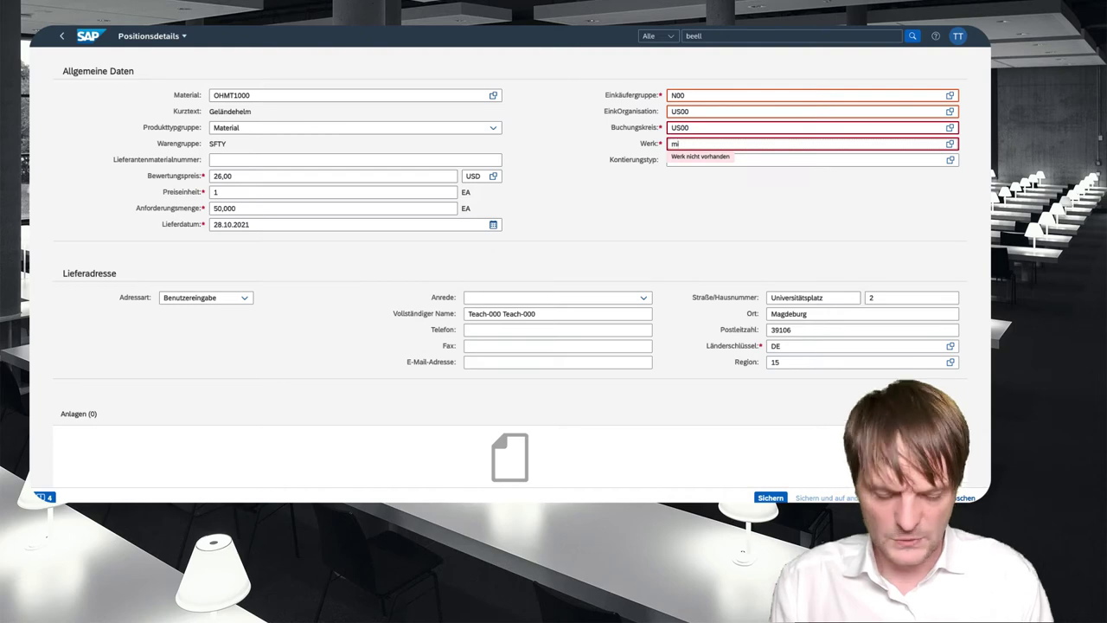
pyautogui.press('Return')
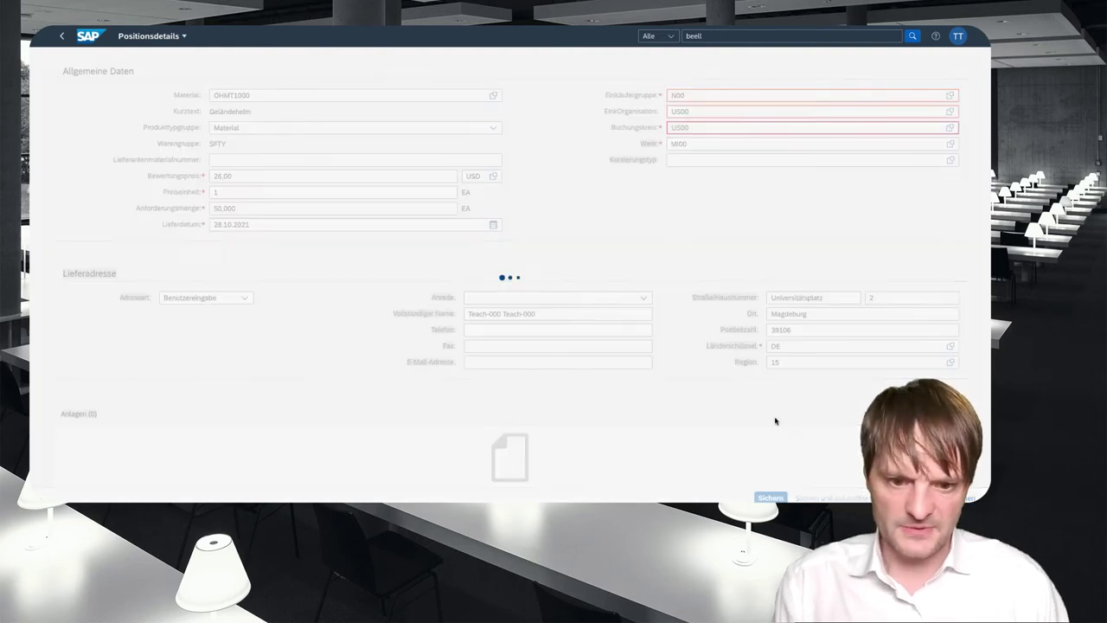
pyautogui.click(771, 499)
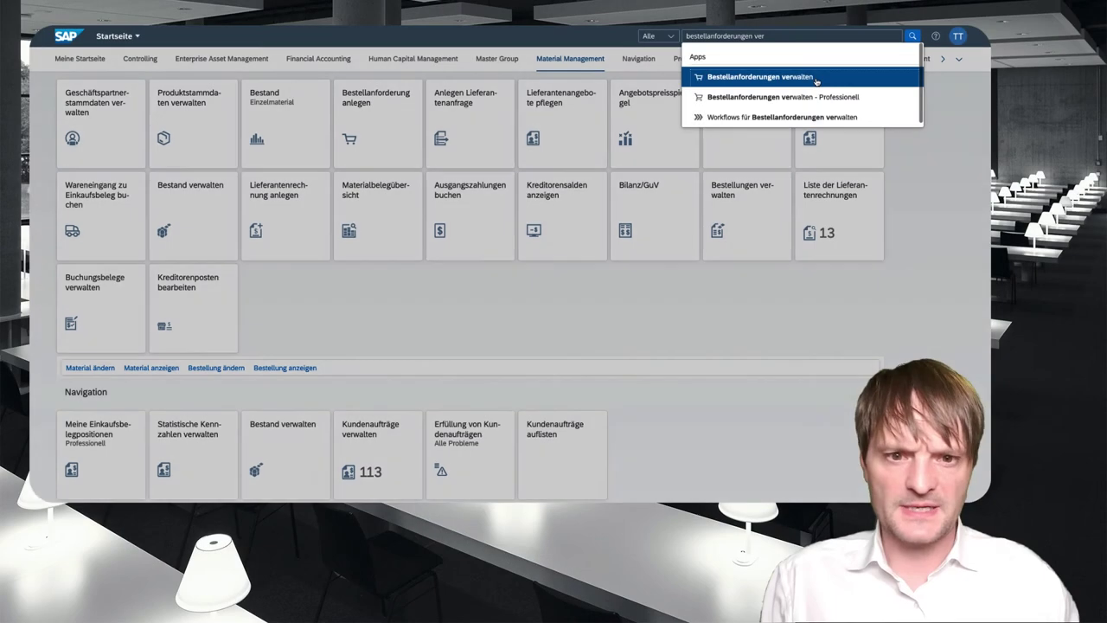
# Open the Bestellanforderungen verwalten app and filter its requisitions for OHMT1000 using an added Material filter
pyautogui.click(803, 82)
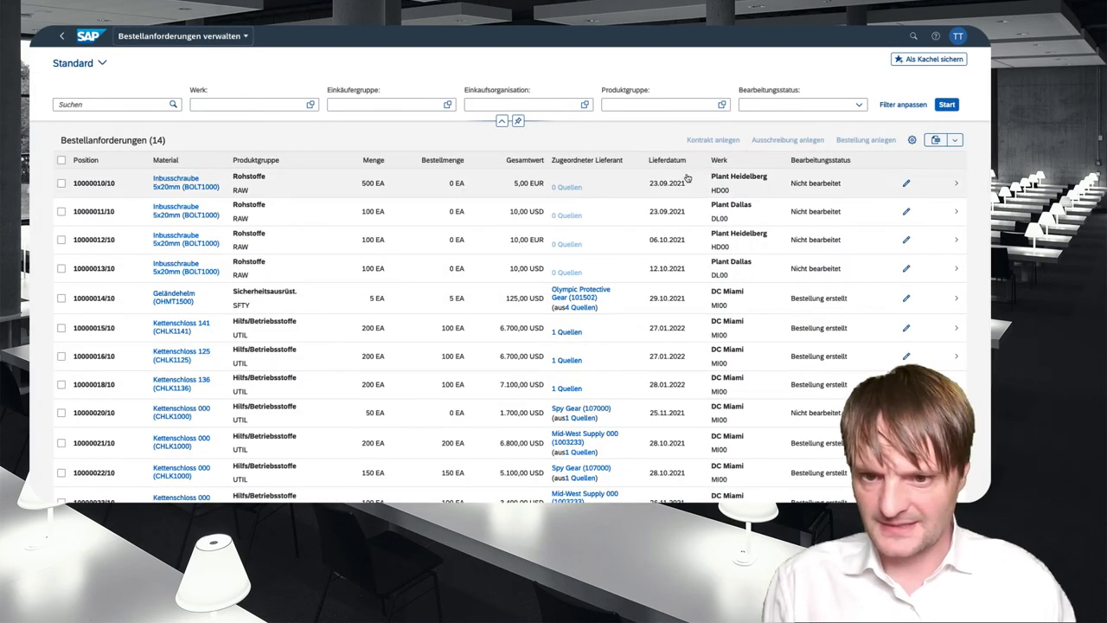
pyautogui.click(903, 104)
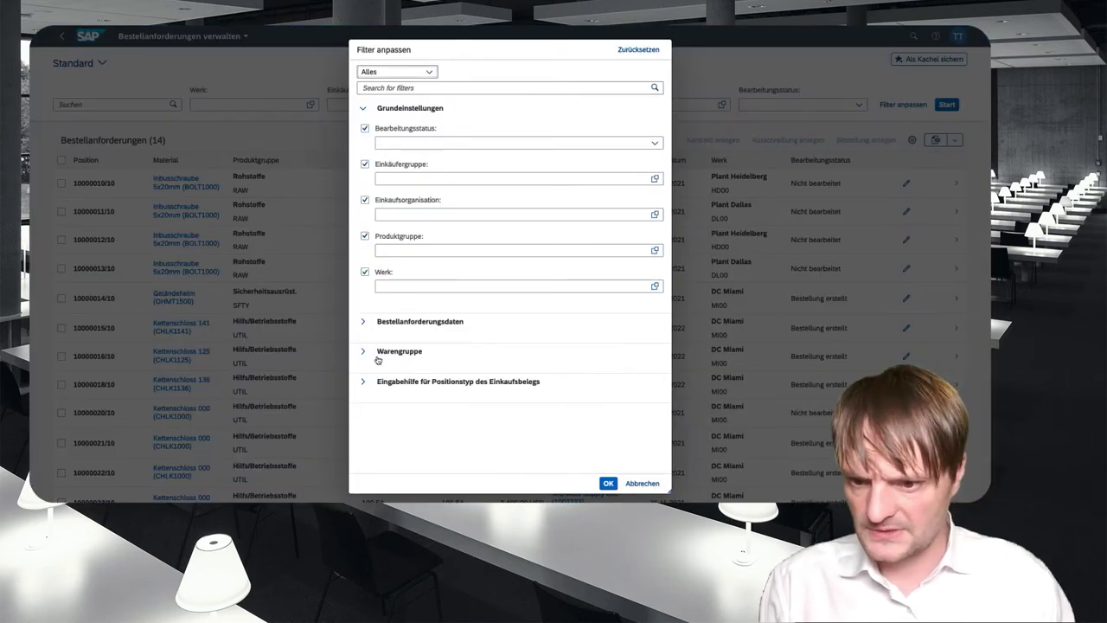
pyautogui.write('mater')
pyautogui.click(366, 108)
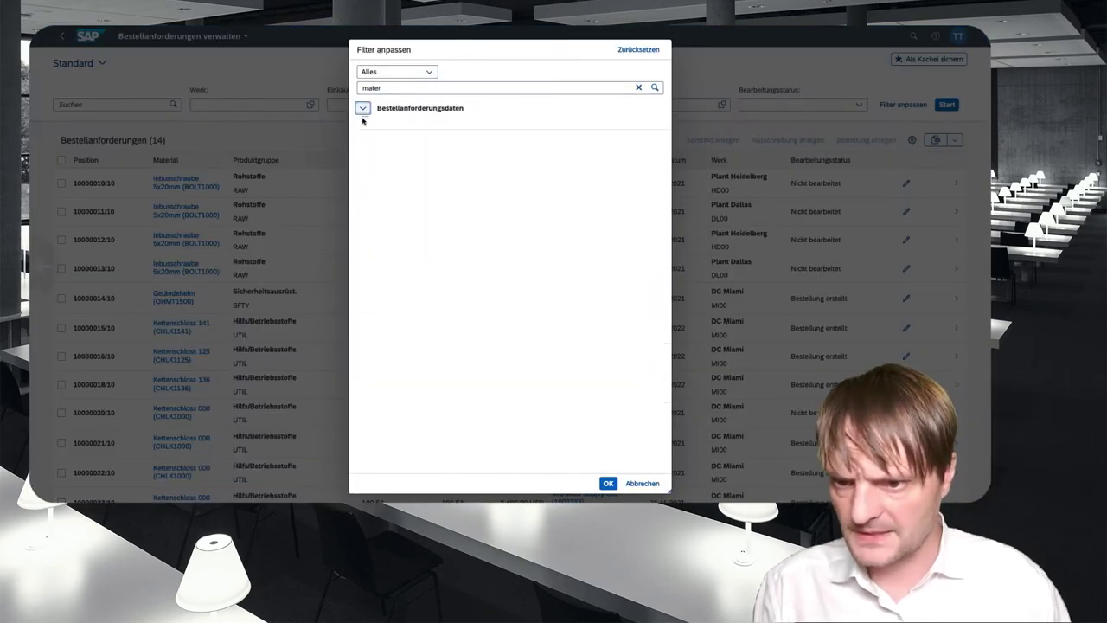
pyautogui.click(364, 128)
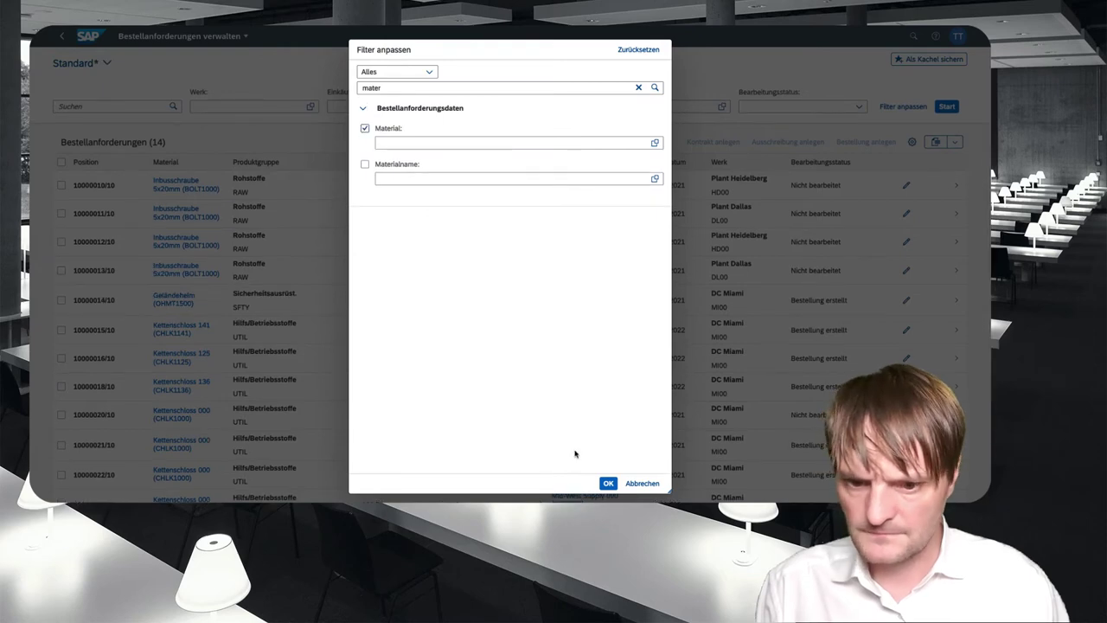
pyautogui.click(608, 482)
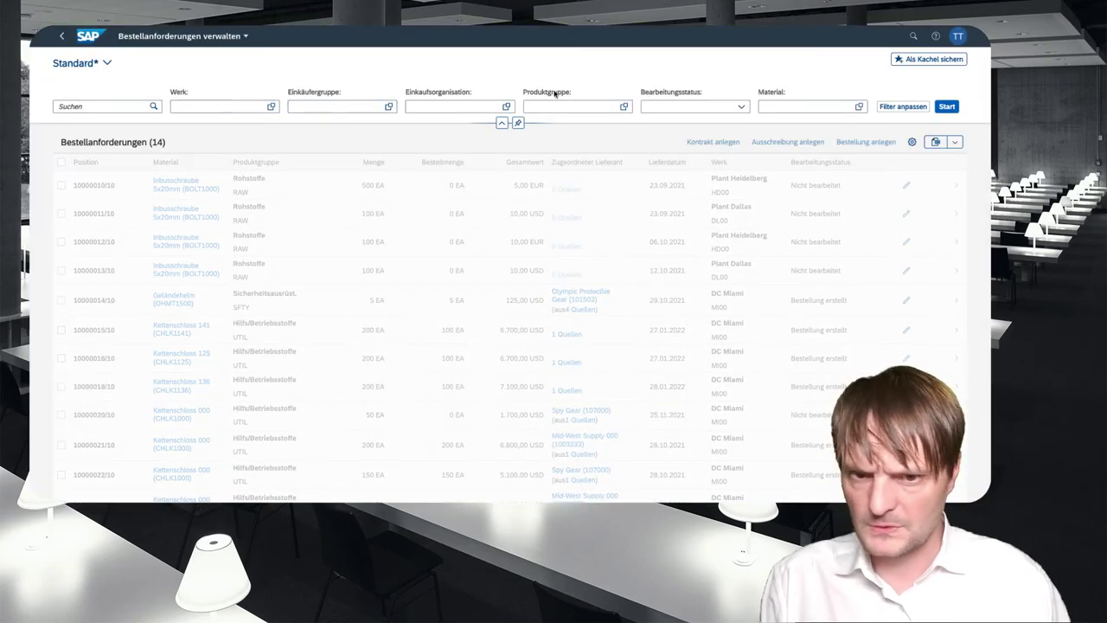
pyautogui.click(797, 109)
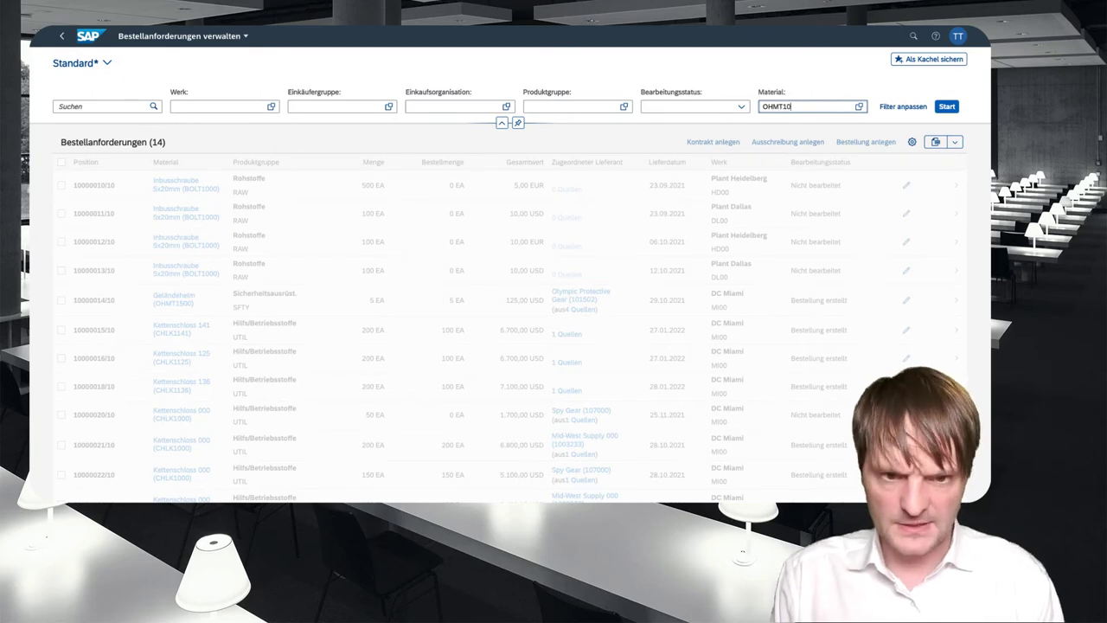
pyautogui.press('Return')
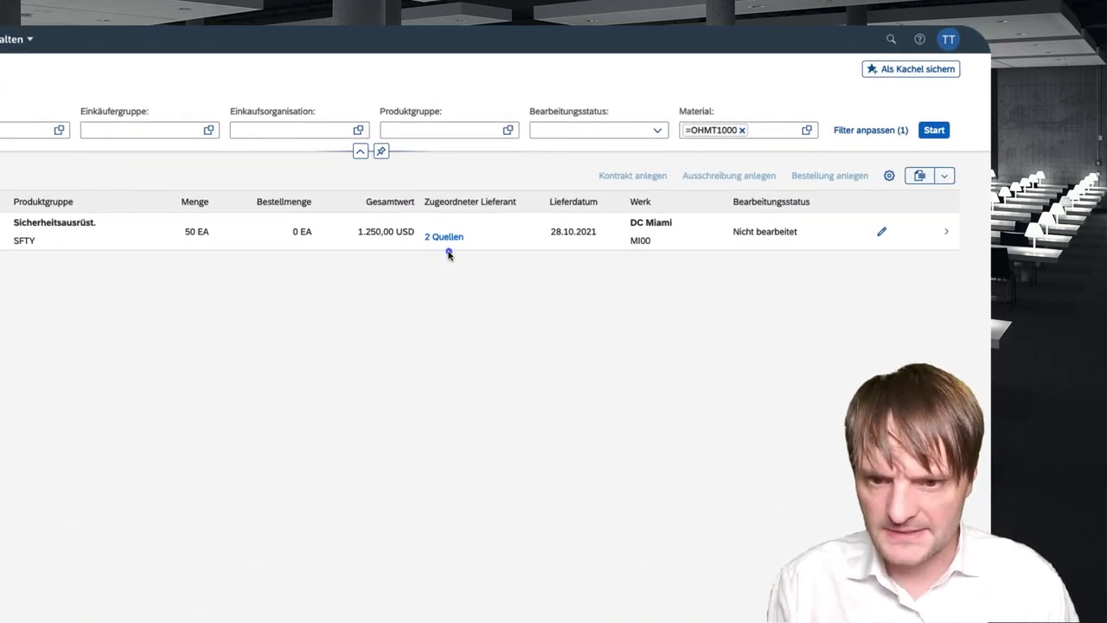
# Examine the available sources of supply for the OHMT1000 requisition item and close the selection without assigning a supplier
pyautogui.moveTo(447, 251); pyautogui.dragTo(443, 404)
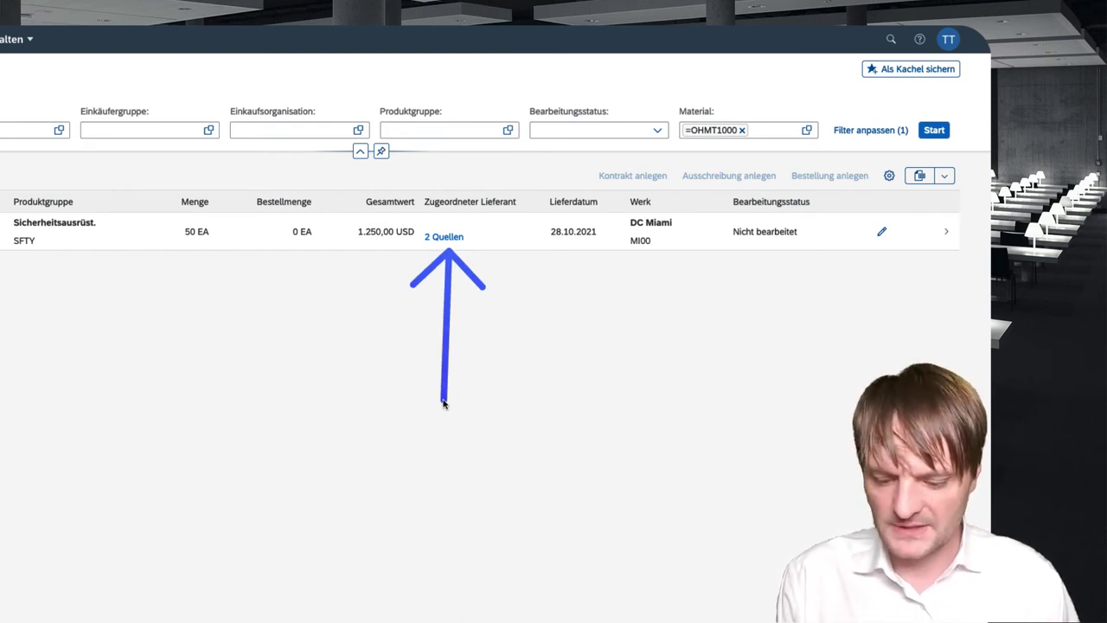
pyautogui.click(445, 237)
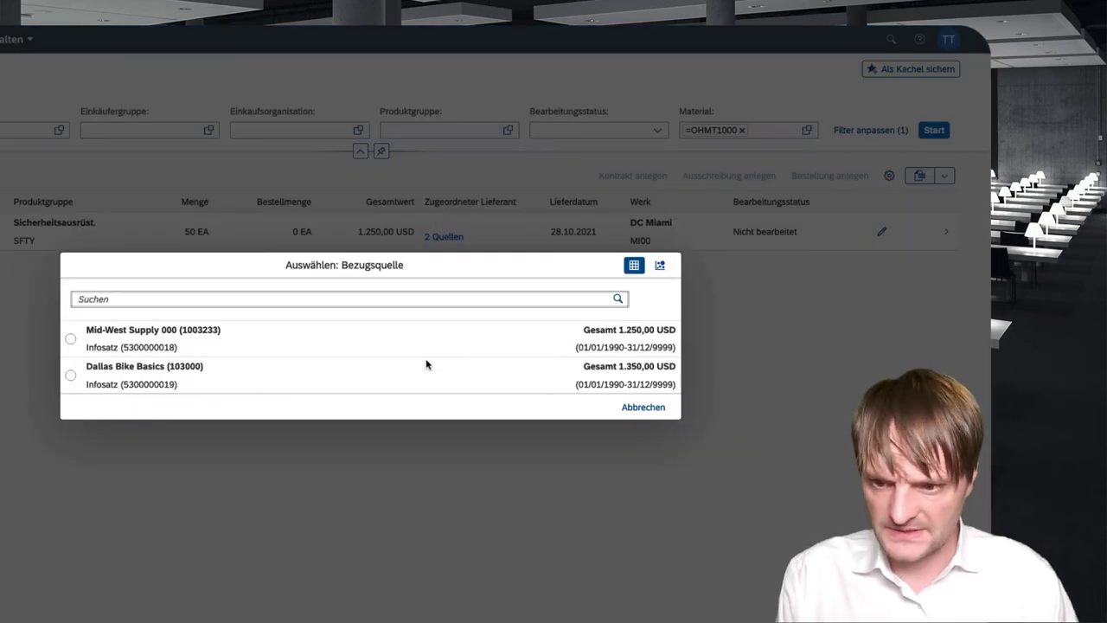
pyautogui.write('a')
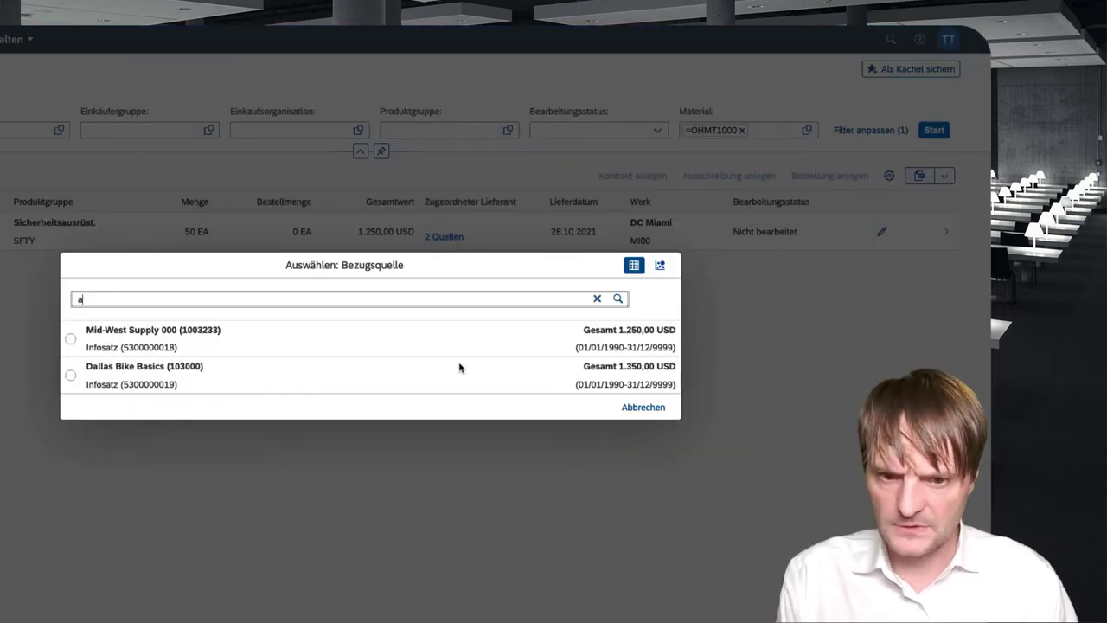
pyautogui.click(192, 387)
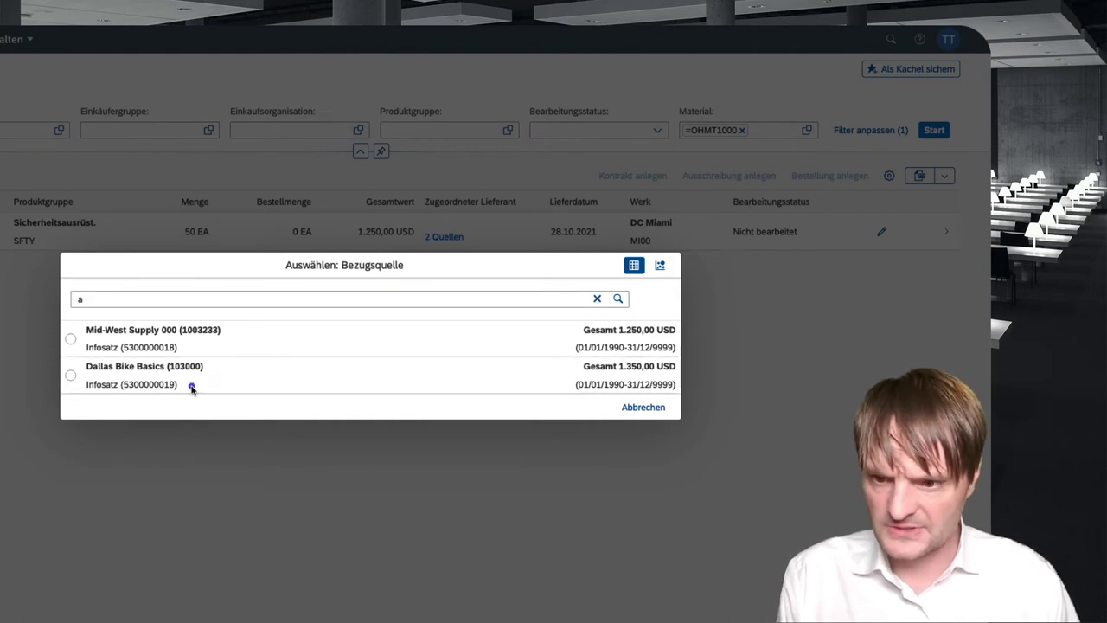
pyautogui.moveTo(192, 388); pyautogui.dragTo(407, 391)
pyautogui.moveTo(229, 352); pyautogui.dragTo(365, 353)
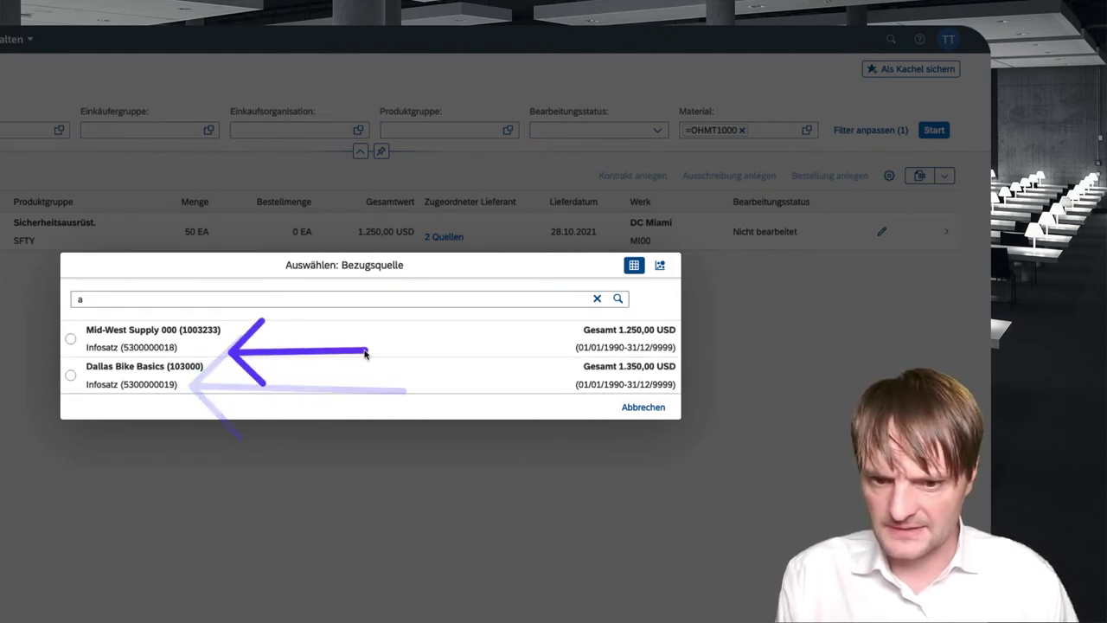
pyautogui.click(374, 376)
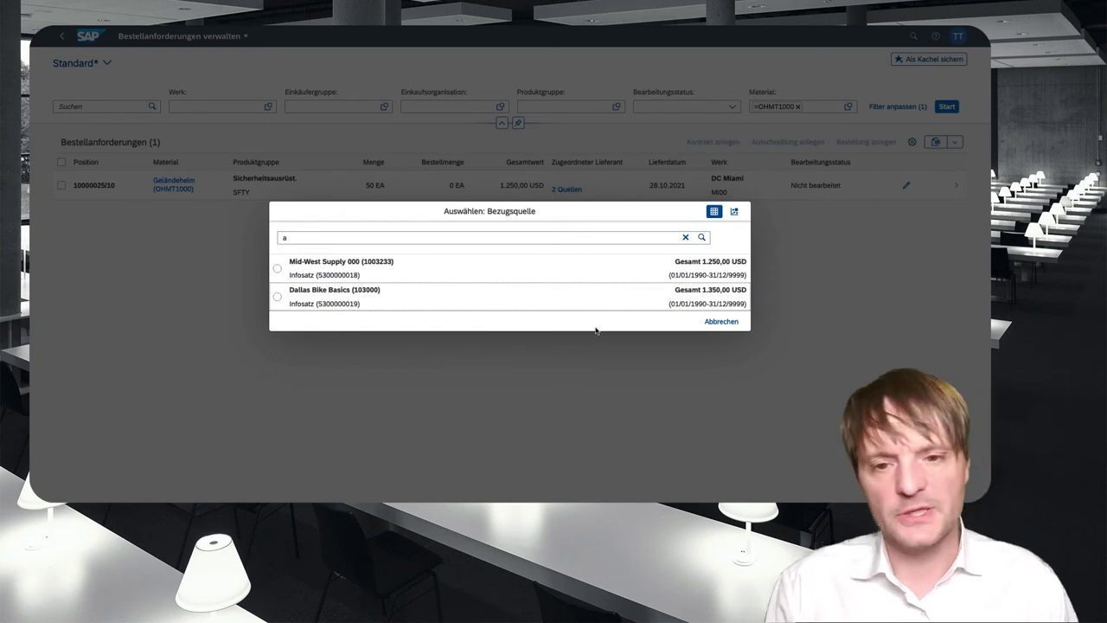
pyautogui.click(716, 322)
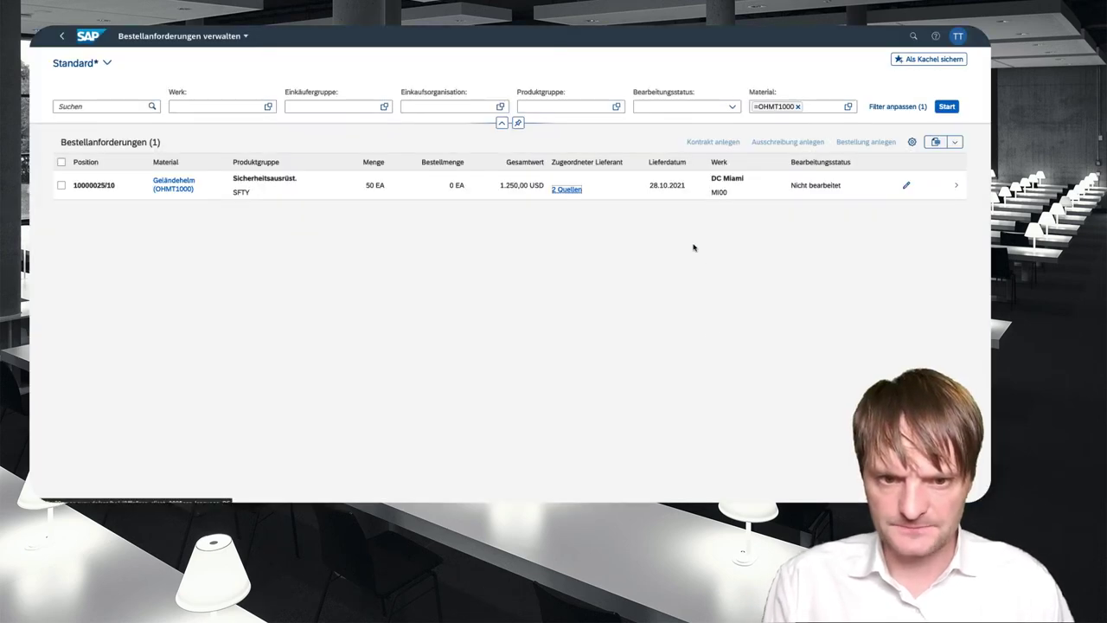
# Return to the home page, open the Bezugsquellen verwalten app, and start creating a Quotierung
pyautogui.click(61, 36)
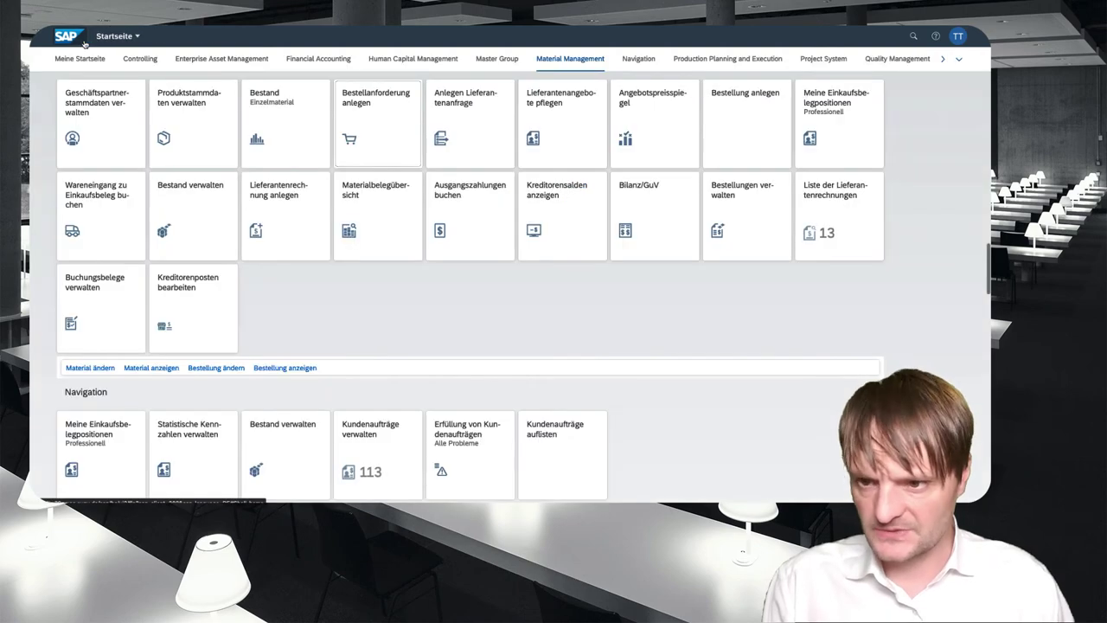
pyautogui.scroll(15, 359, 145)
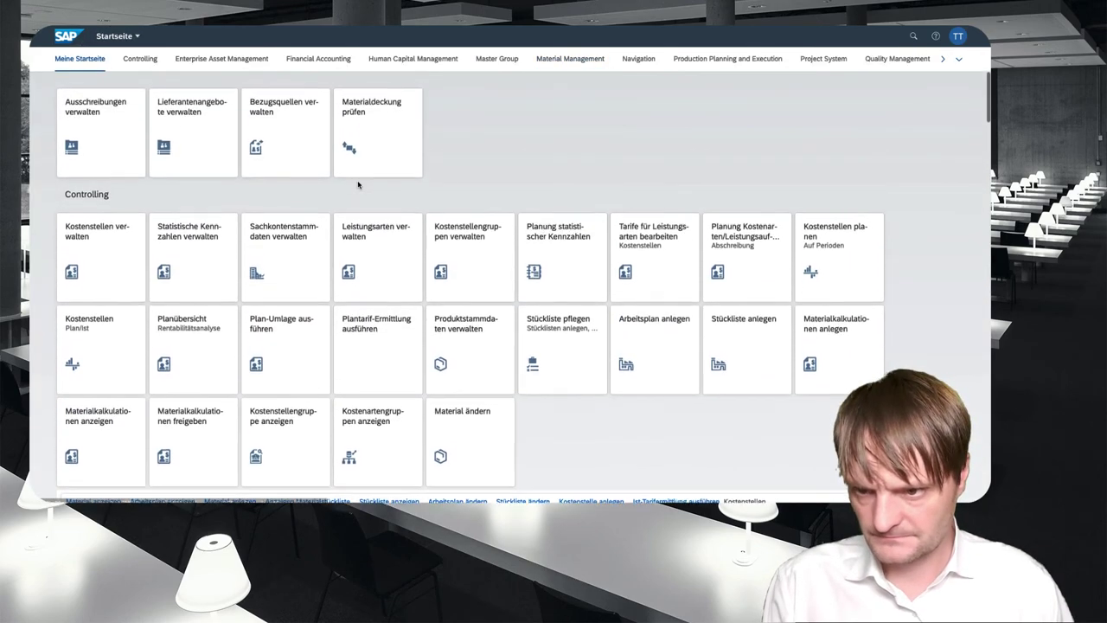
pyautogui.click(255, 128)
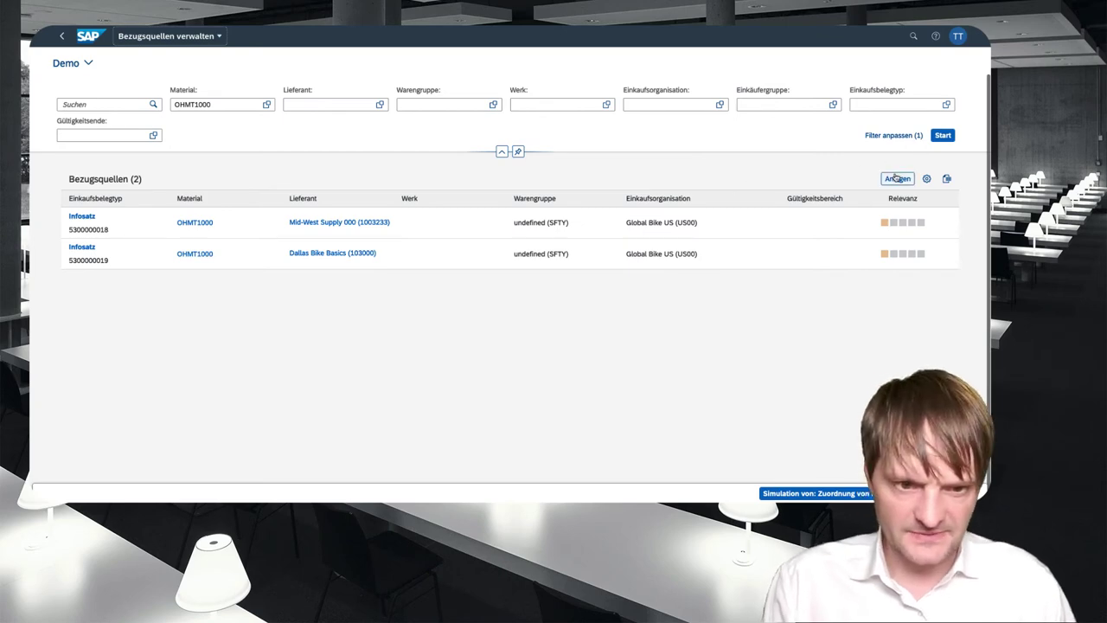
pyautogui.click(895, 179)
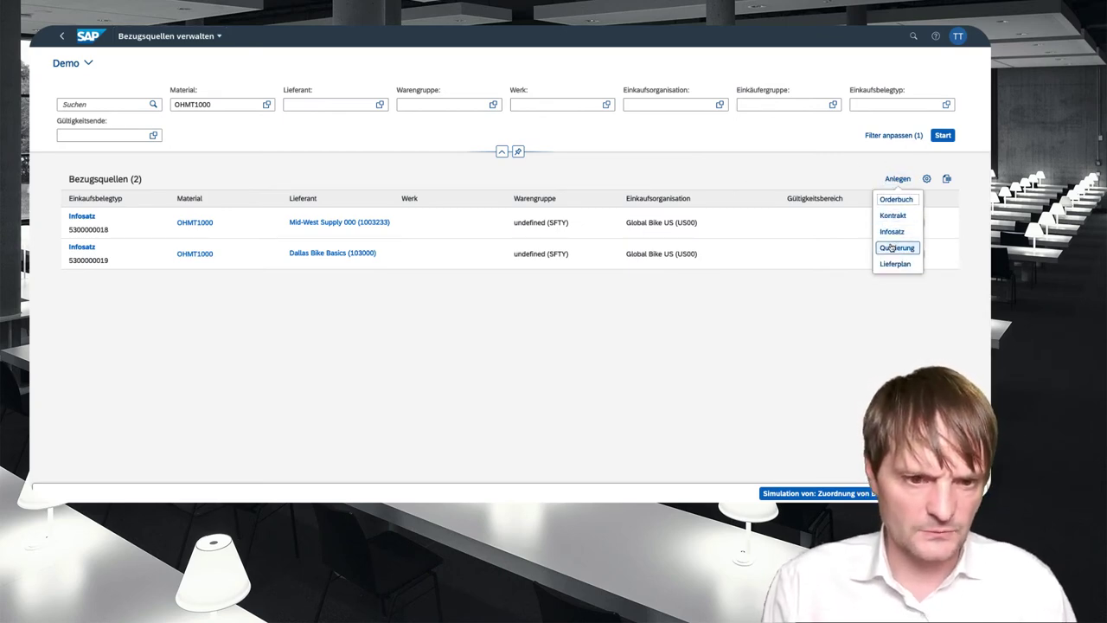
pyautogui.click(891, 247)
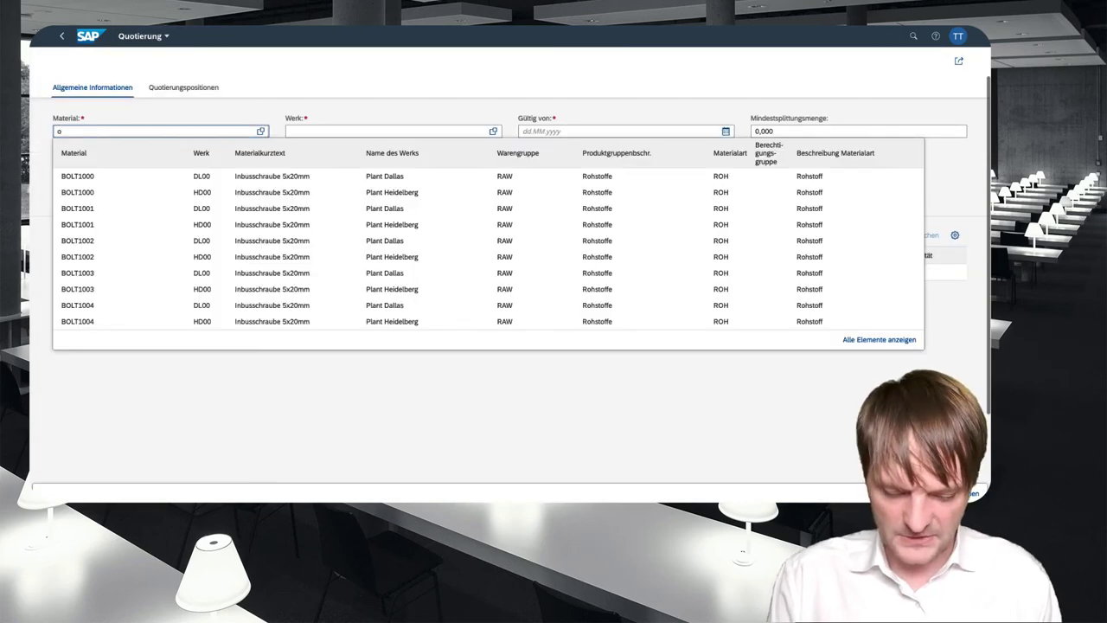
# Enter material OHMT1000 and plant MI00 for the quota arrangement
pyautogui.press('BackSpace')
pyautogui.write('mt1000')
pyautogui.press('Return')
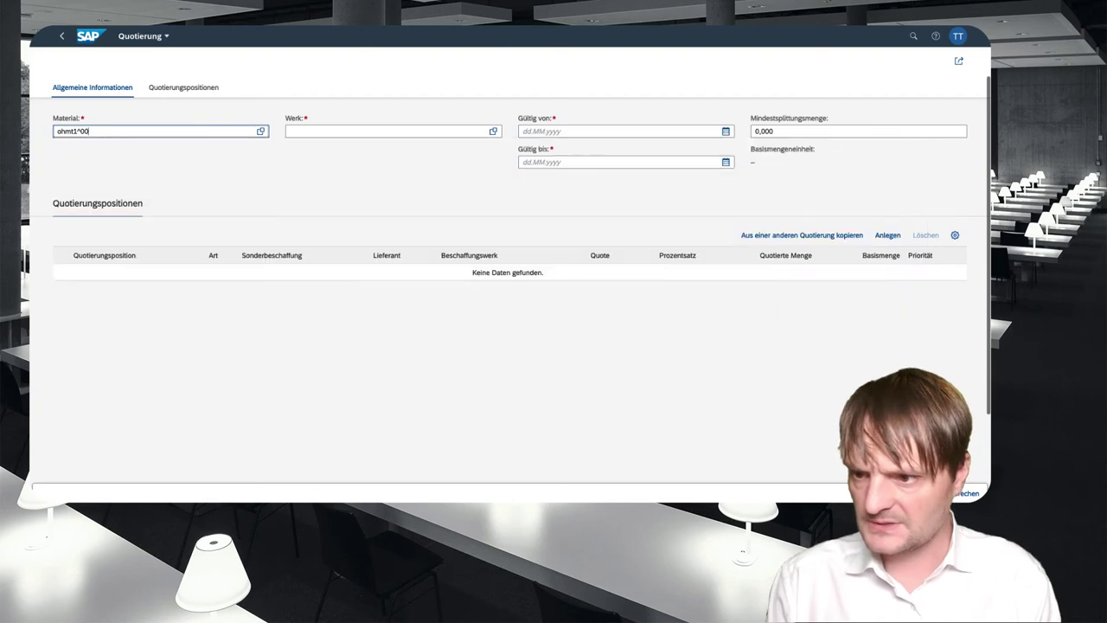
pyautogui.write('mi00')
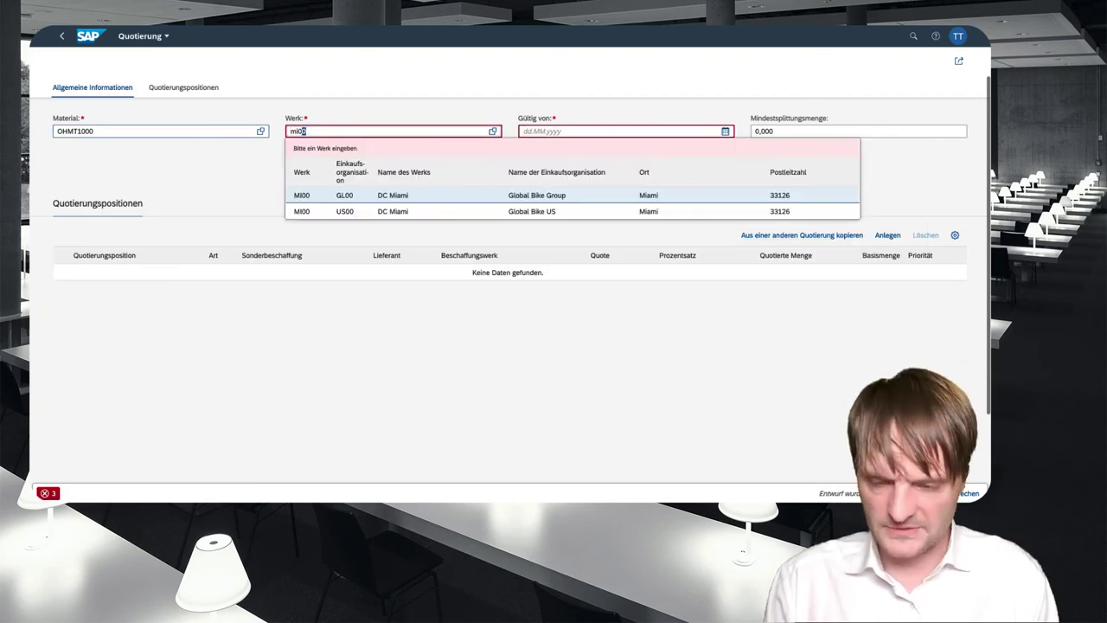
pyautogui.press('Tab')
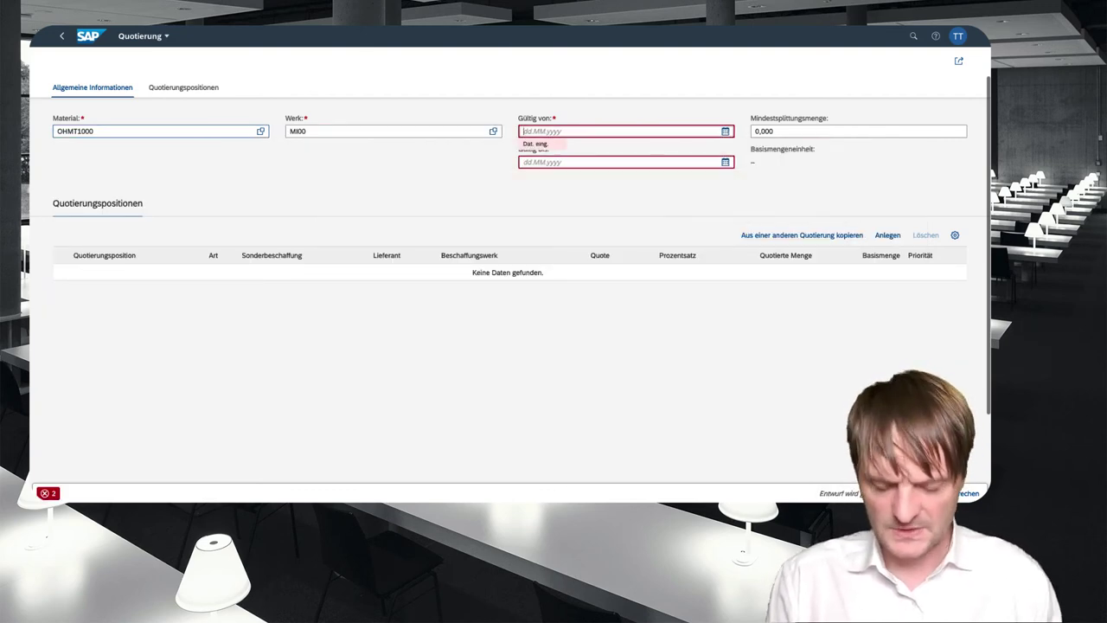
# Set the quota arrangement's validity from 28.10.2021 to 31.12.2021
pyautogui.click(725, 131)
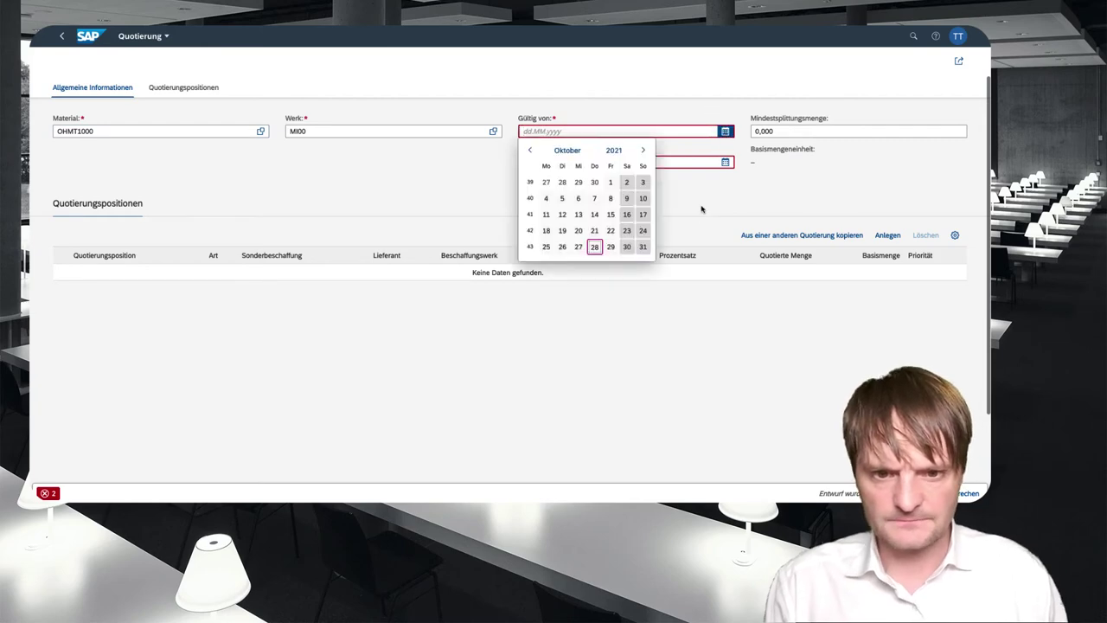
pyautogui.click(594, 246)
pyautogui.click(725, 162)
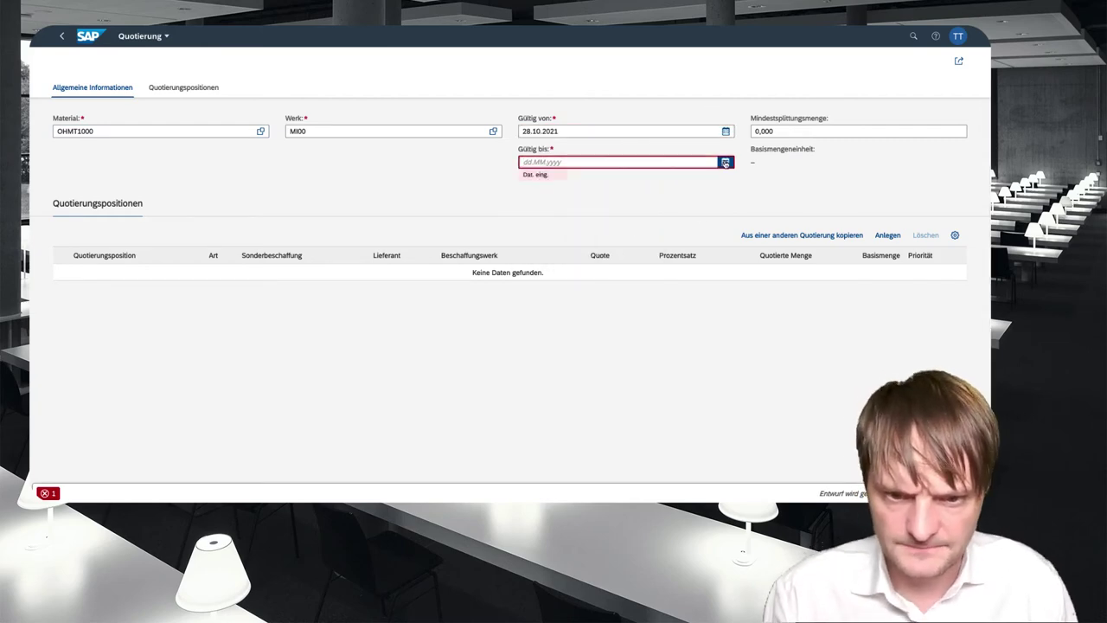
pyautogui.click(644, 181)
pyautogui.click(645, 181)
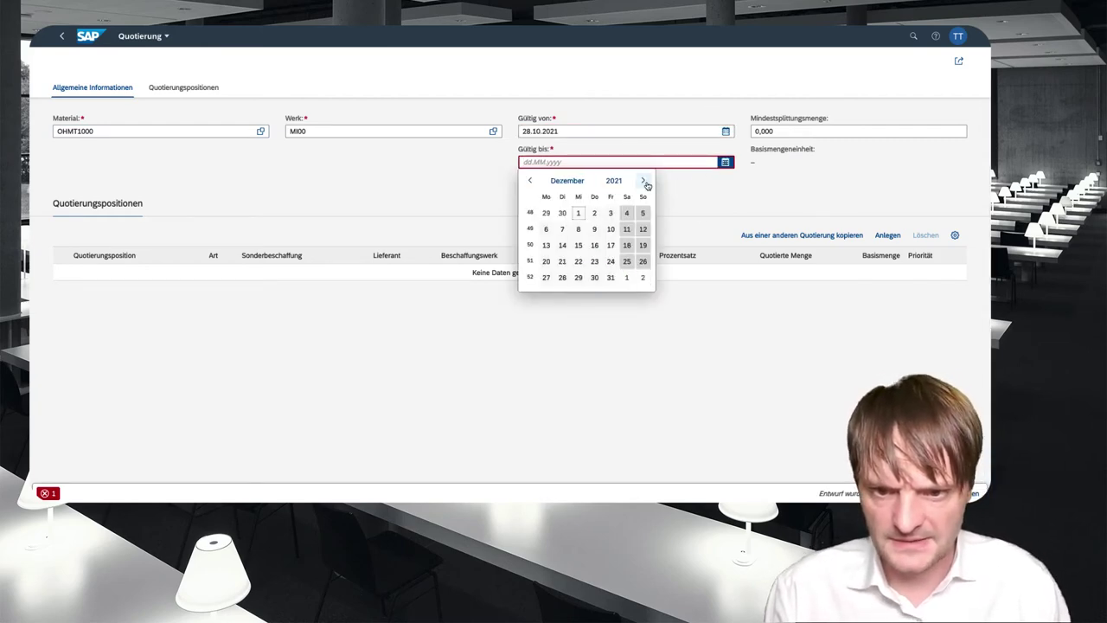
pyautogui.click(610, 277)
# Create a quota arrangement item with Art Fremdbeschaffung and Sonderbeschaffung Normale Fremdbeschaffung (0)
pyautogui.click(887, 236)
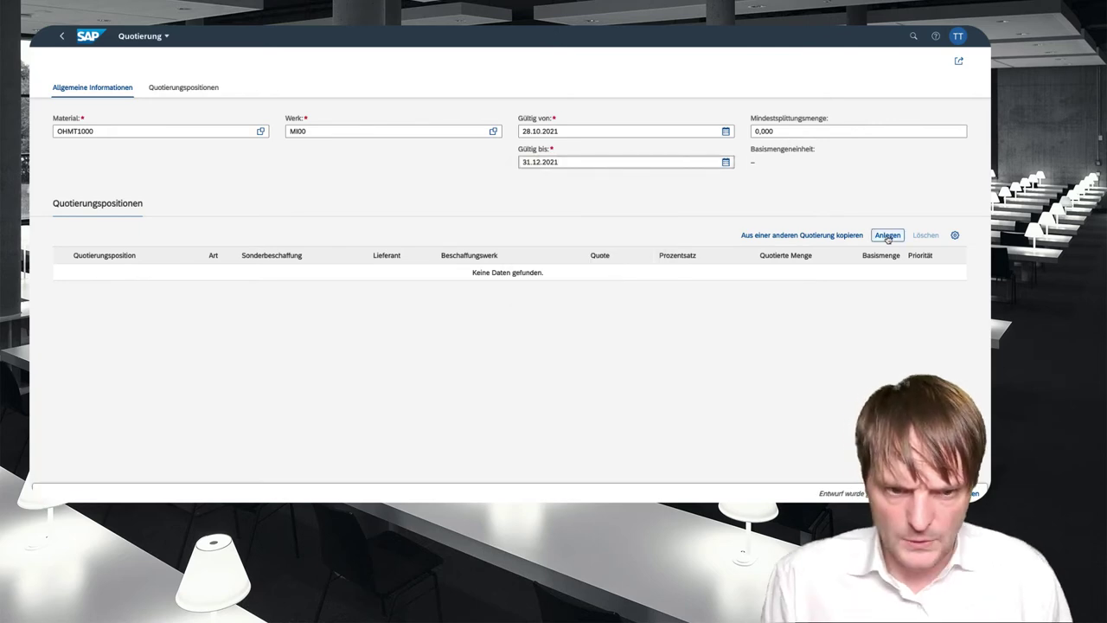
pyautogui.click(888, 236)
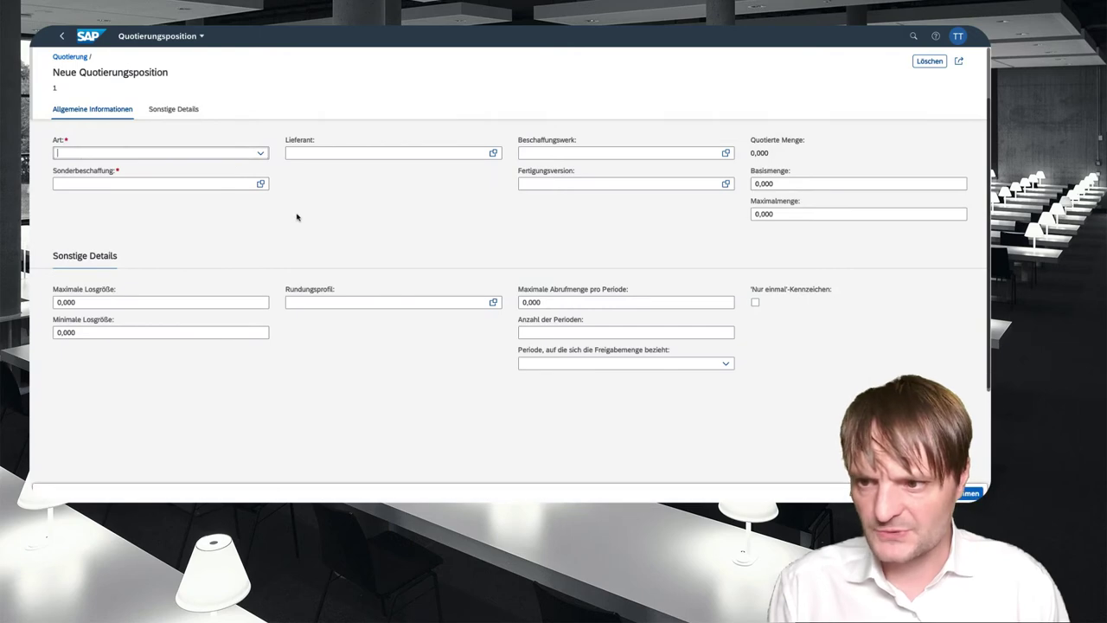
pyautogui.click(260, 153)
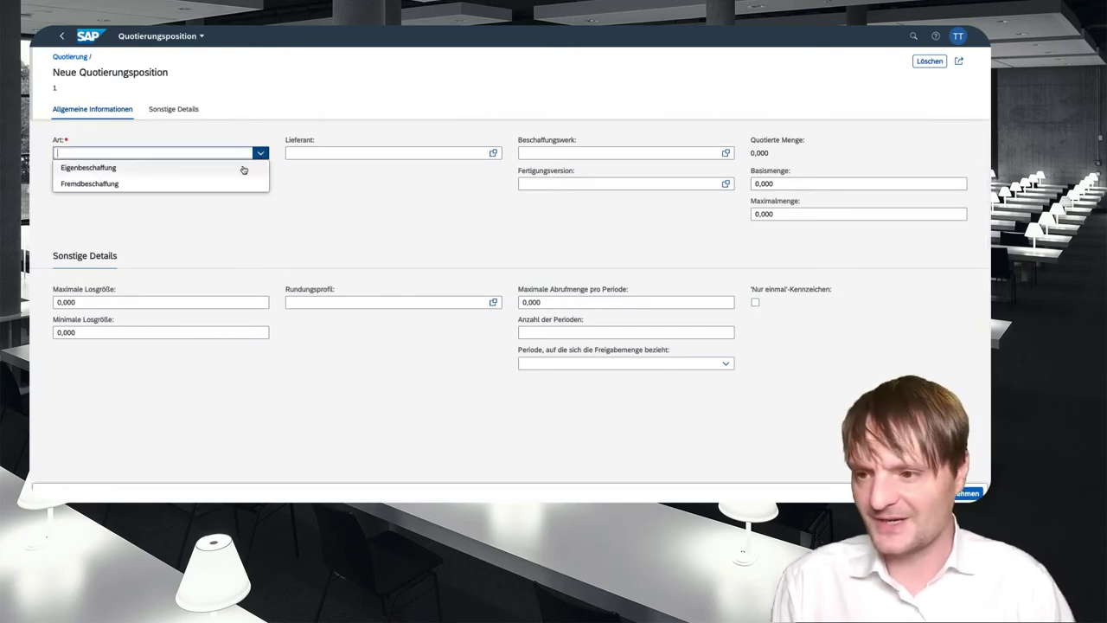
pyautogui.click(100, 184)
pyautogui.click(260, 183)
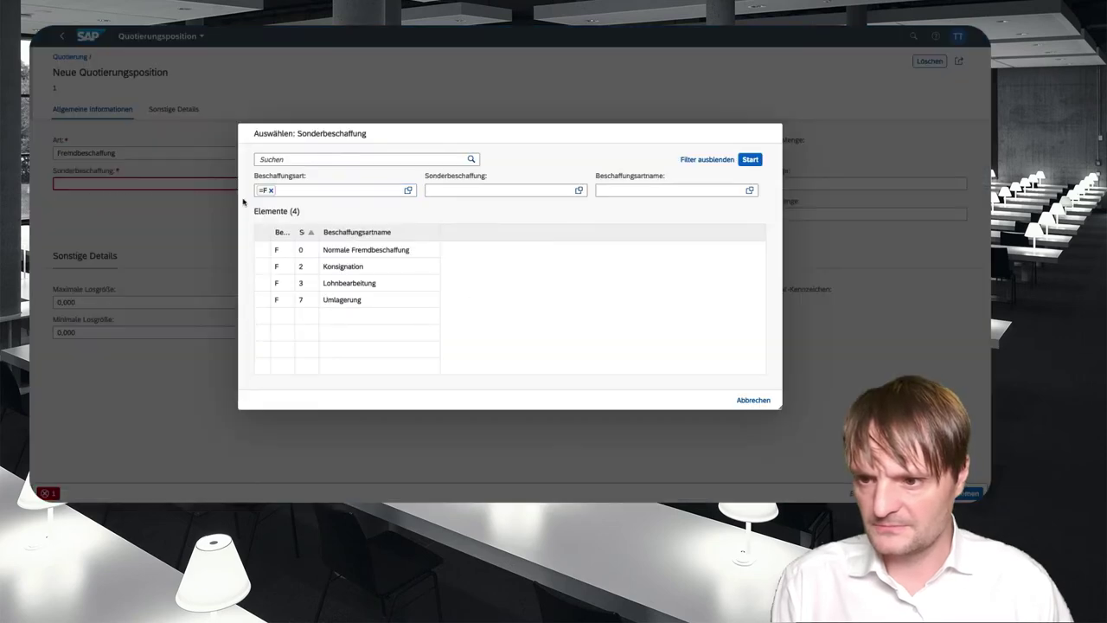
pyautogui.click(355, 247)
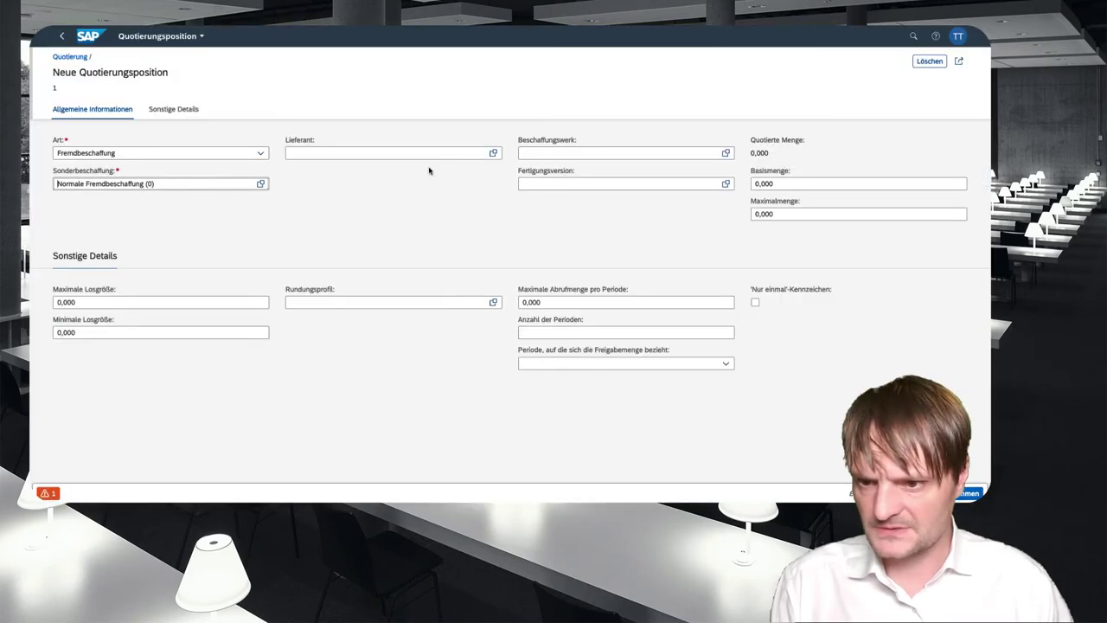
pyautogui.click(493, 153)
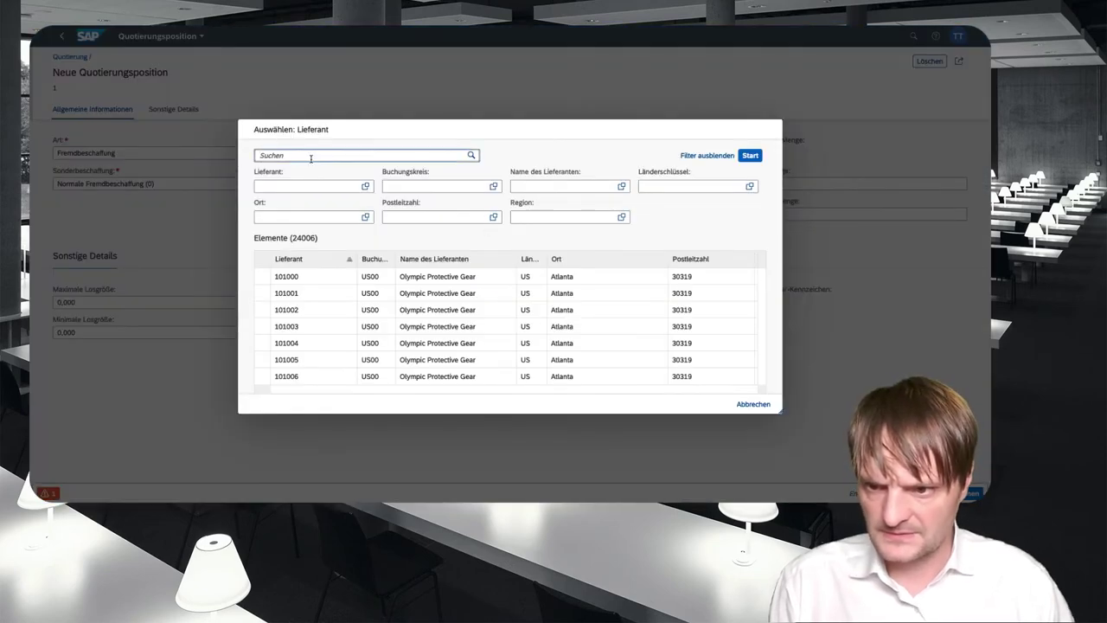
pyautogui.write('mid we')
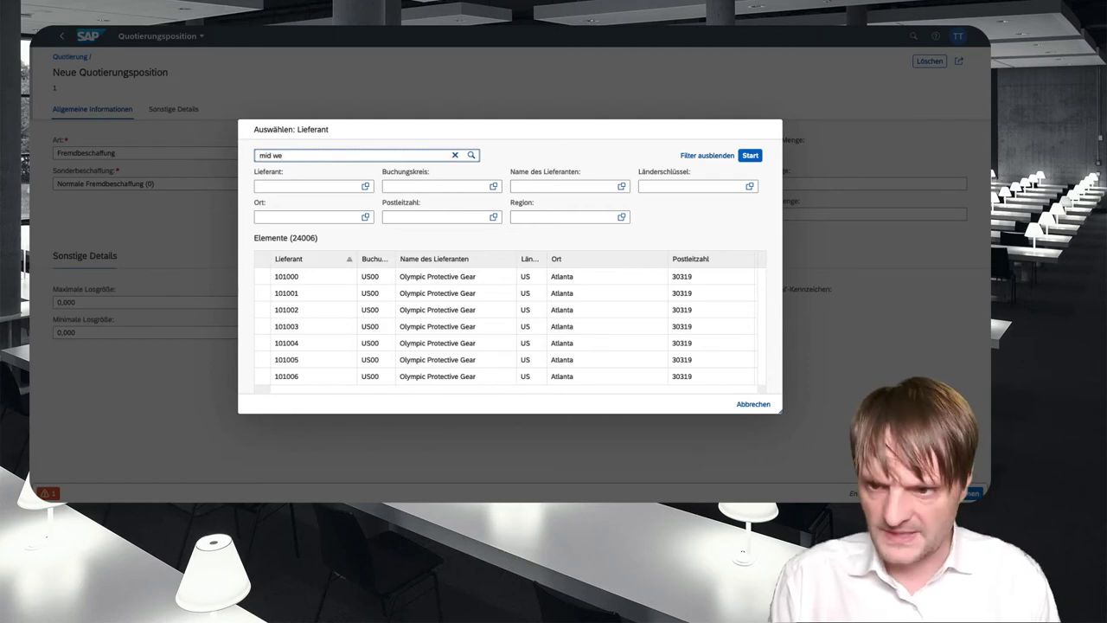
pyautogui.write('st')
pyautogui.press('Return')
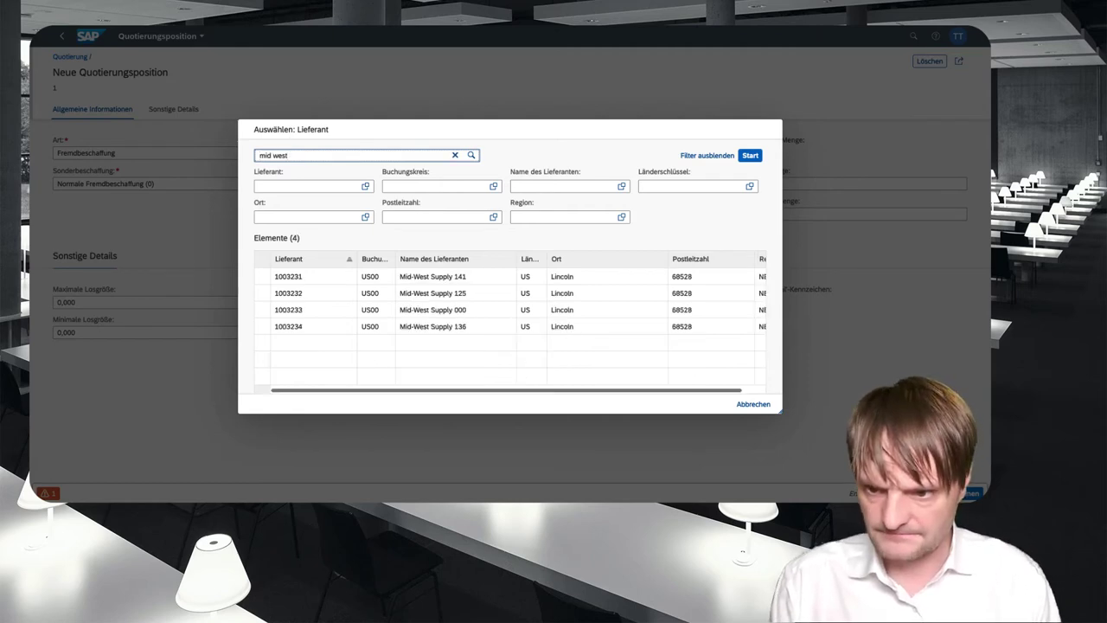
pyautogui.click(425, 316)
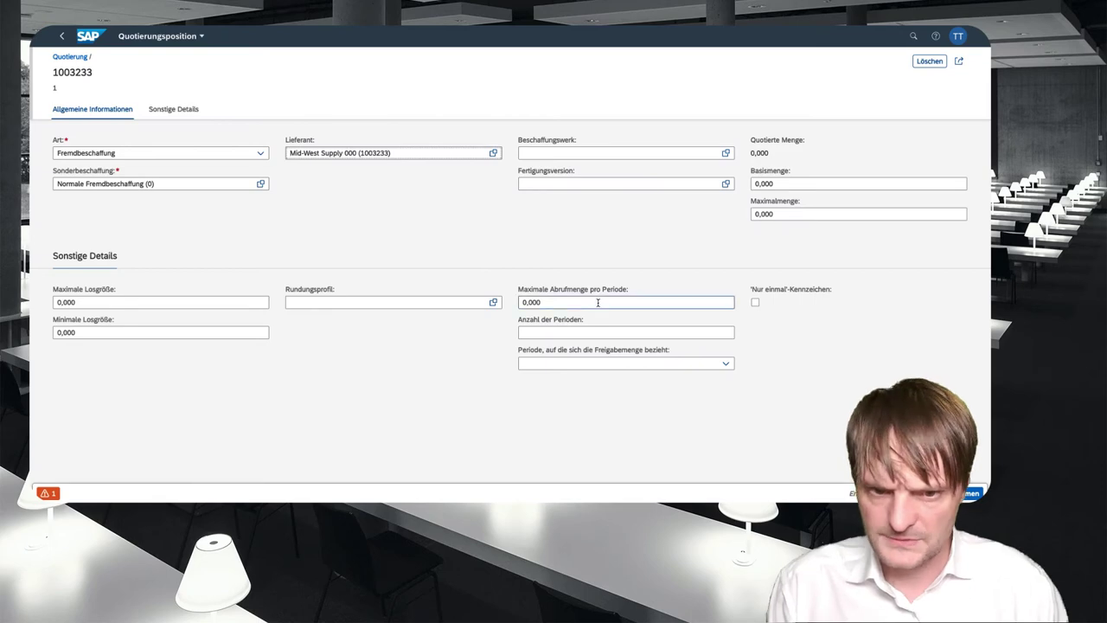
pyautogui.click(972, 493)
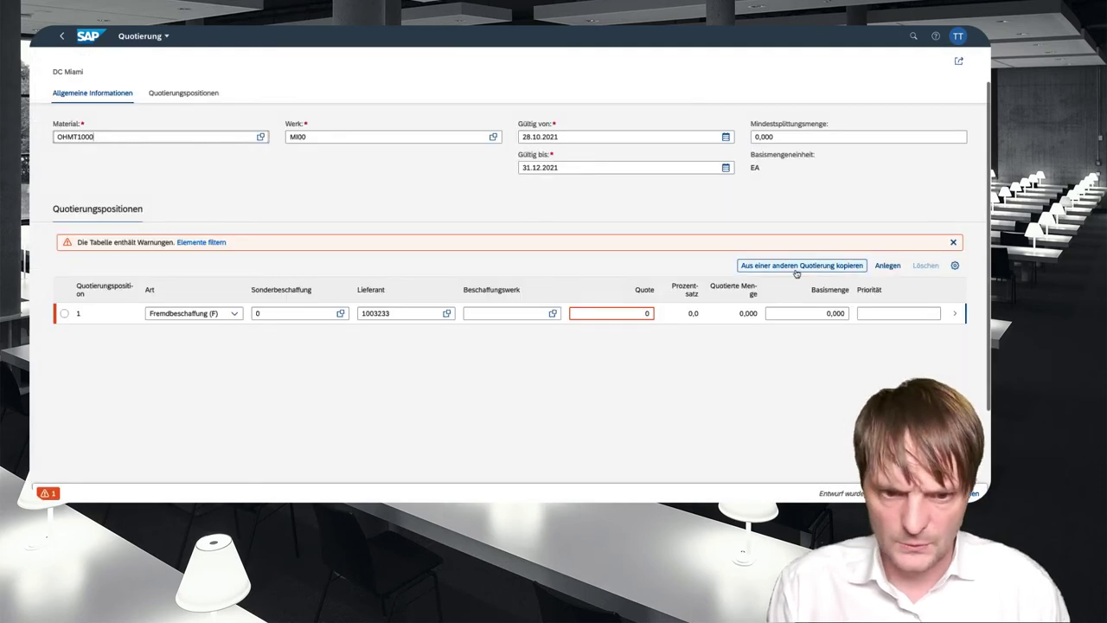
# Create a second quota arrangement item with Art Fremdbeschaffung and Sonderbeschaffung Normale Fremdbeschaffung (0)
pyautogui.click(888, 266)
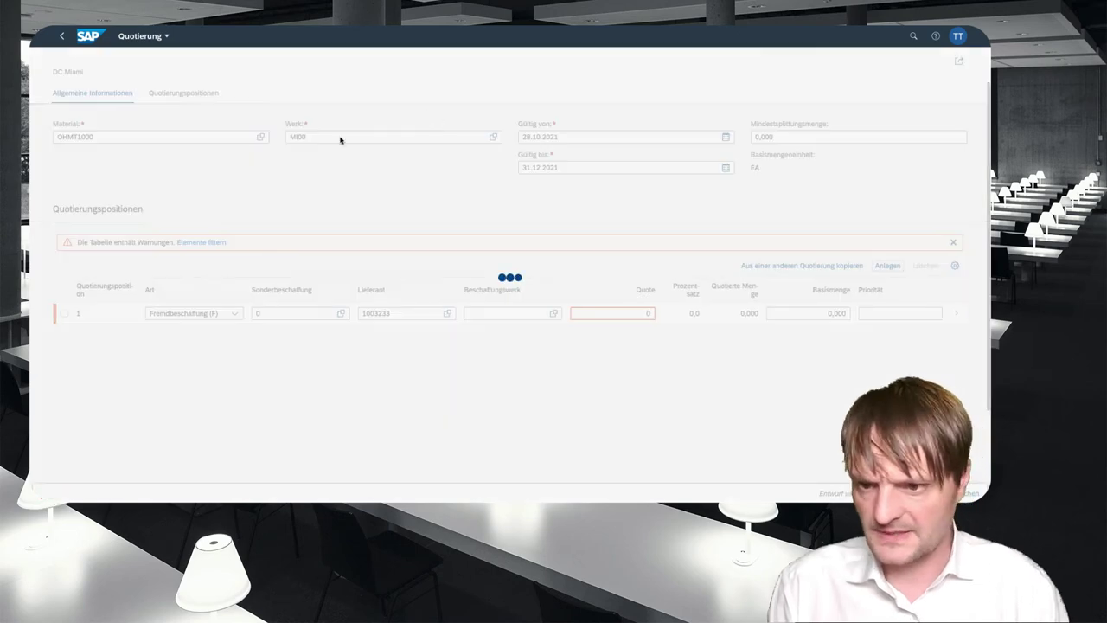
pyautogui.click(193, 154)
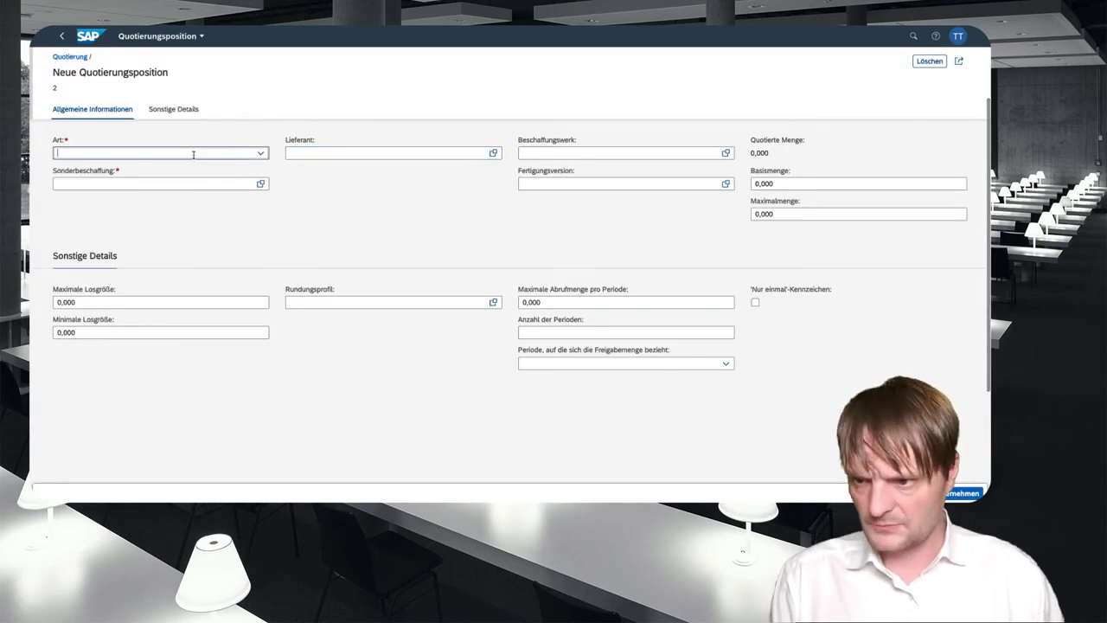
pyautogui.click(259, 153)
pyautogui.click(251, 181)
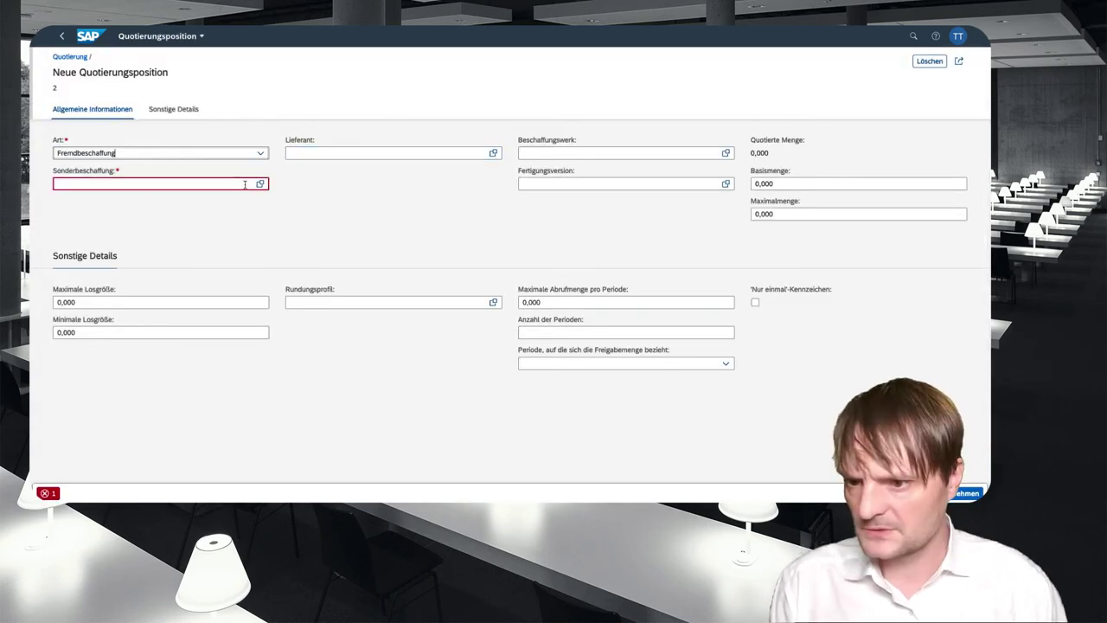
pyautogui.click(260, 183)
pyautogui.click(346, 249)
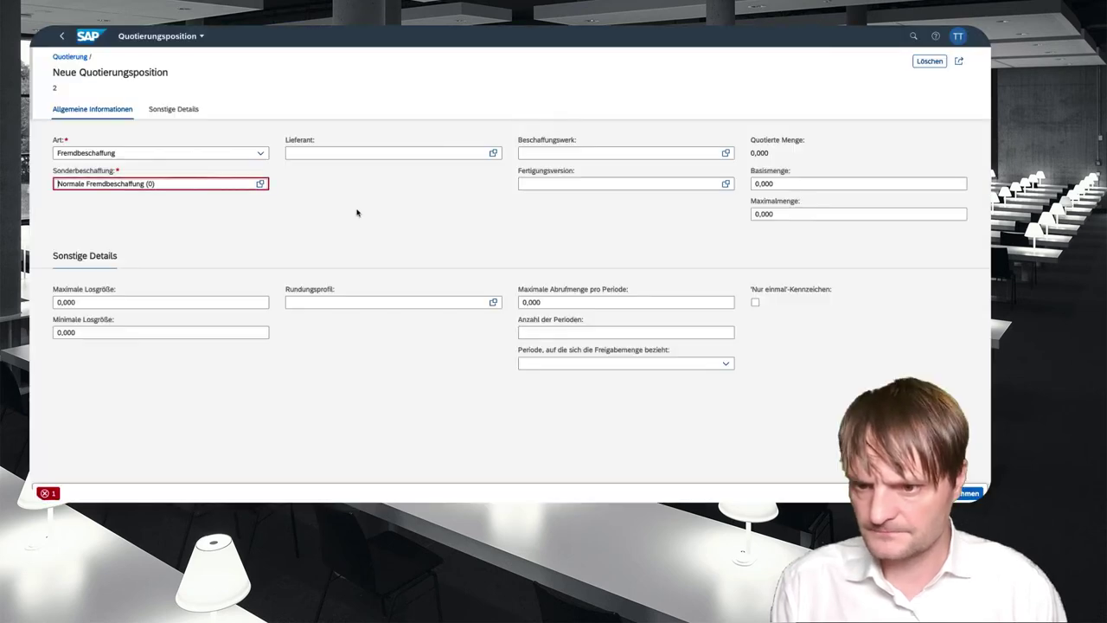
# Assign supplier Dallas Bike Basics (103000) to the second quota arrangement item and apply the item
pyautogui.click(494, 154)
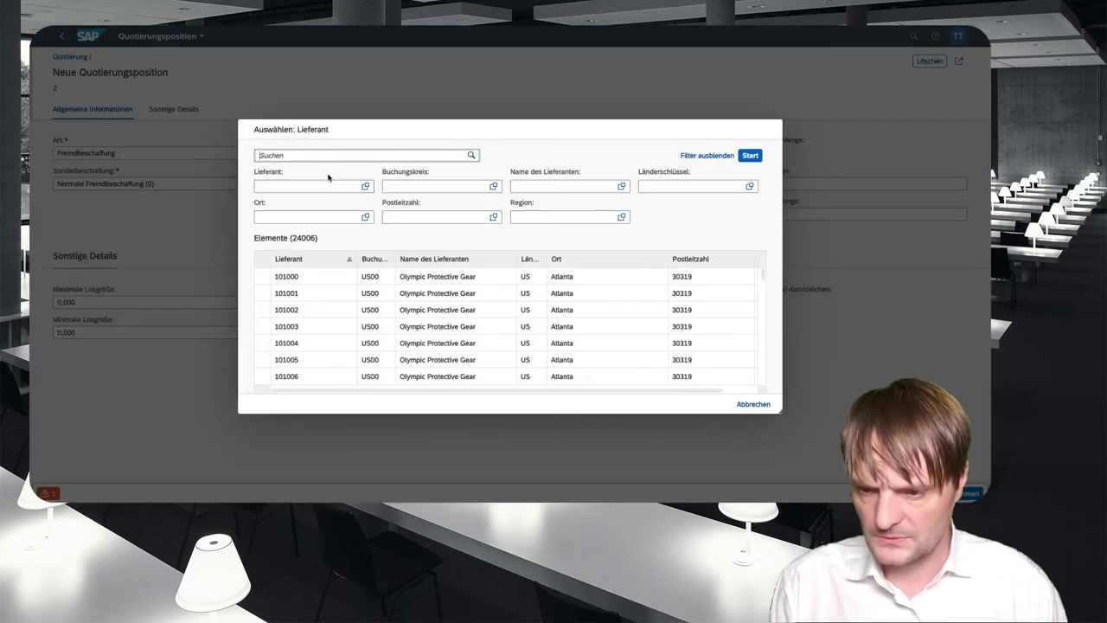
pyautogui.write('dallas')
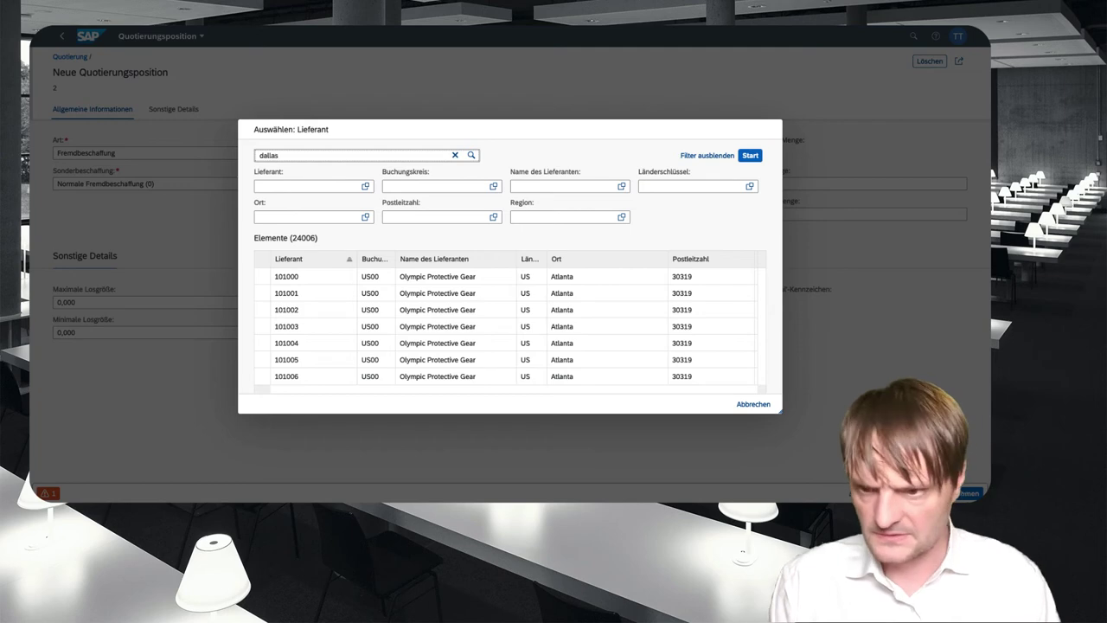
pyautogui.press('Return')
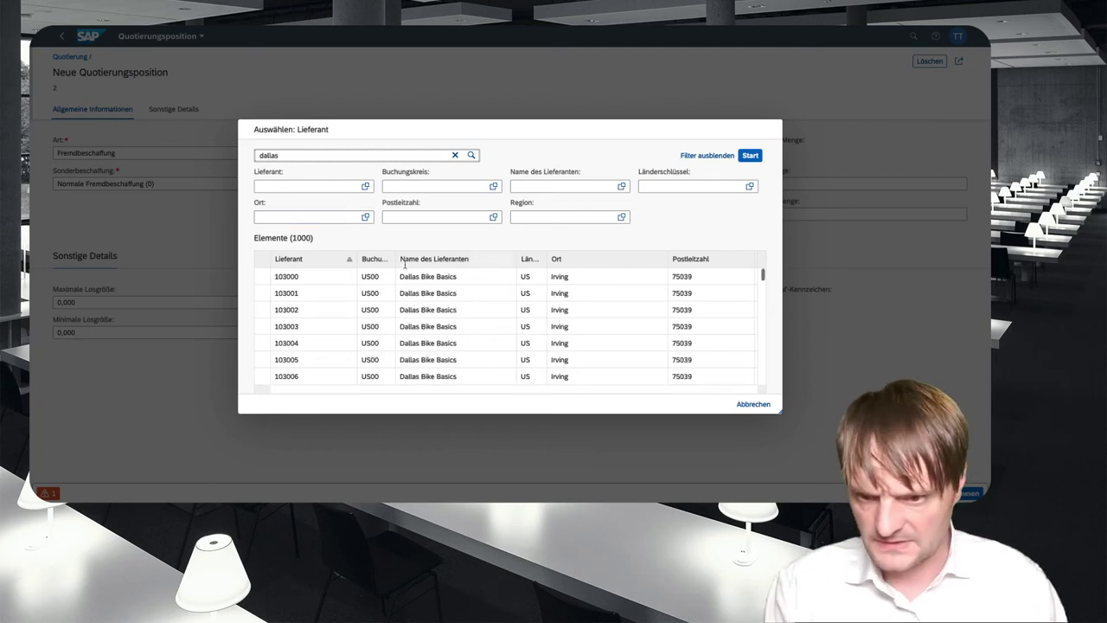
pyautogui.click(288, 275)
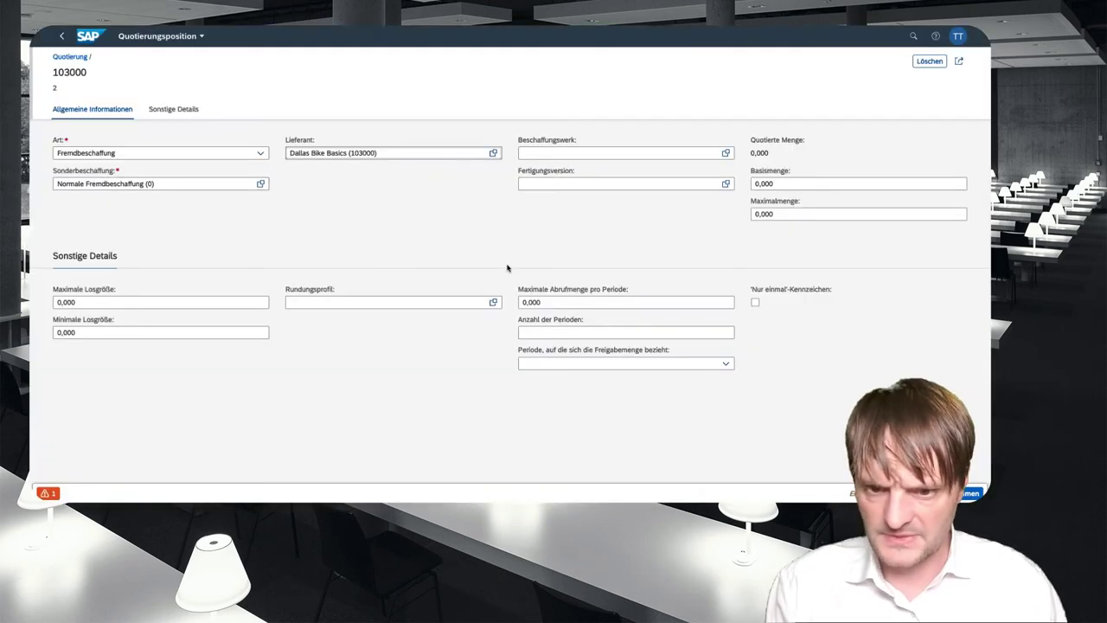
pyautogui.click(956, 493)
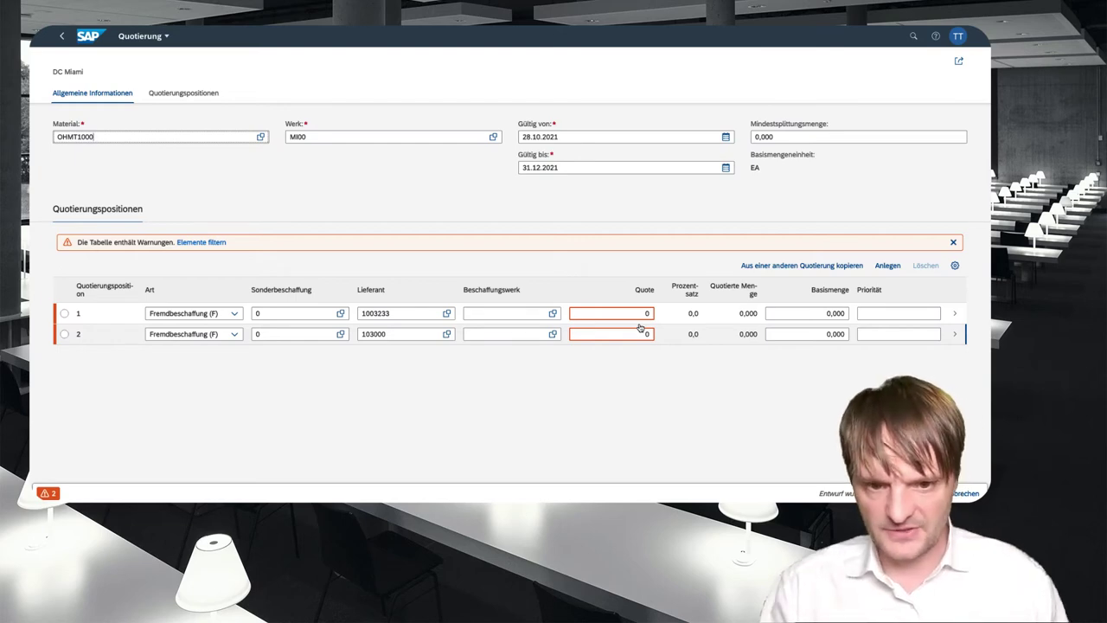
# Set the quota to 2 for Mid-West Supply and 1 for Dallas Bike Basics, and save the quota arrangement
pyautogui.doubleClick(647, 313)
pyautogui.write('2')
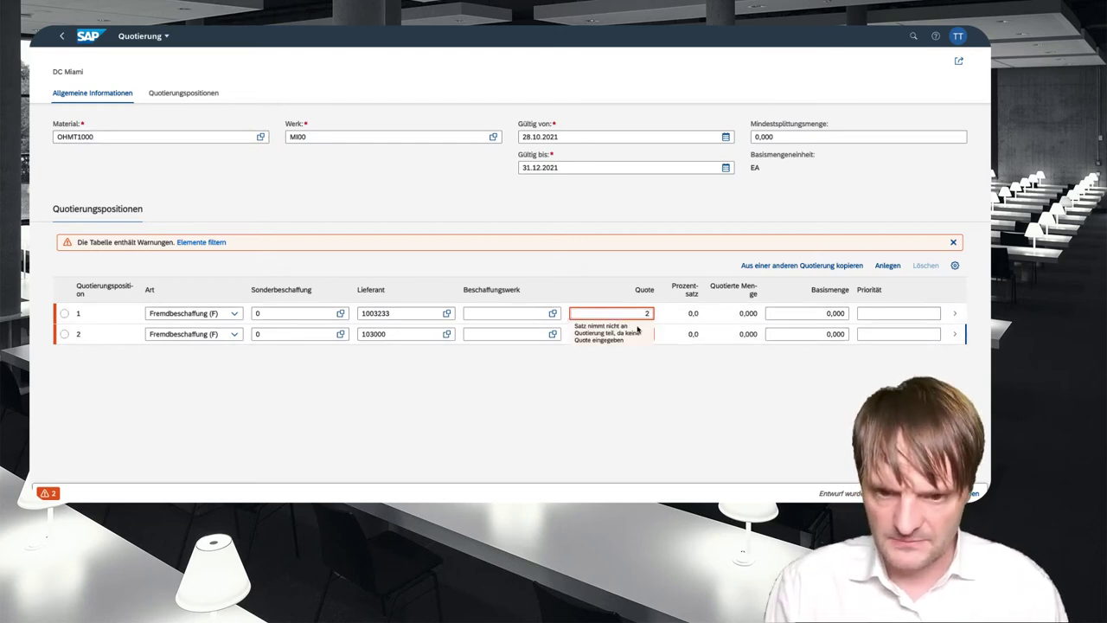
pyautogui.press('Return')
pyautogui.write('1')
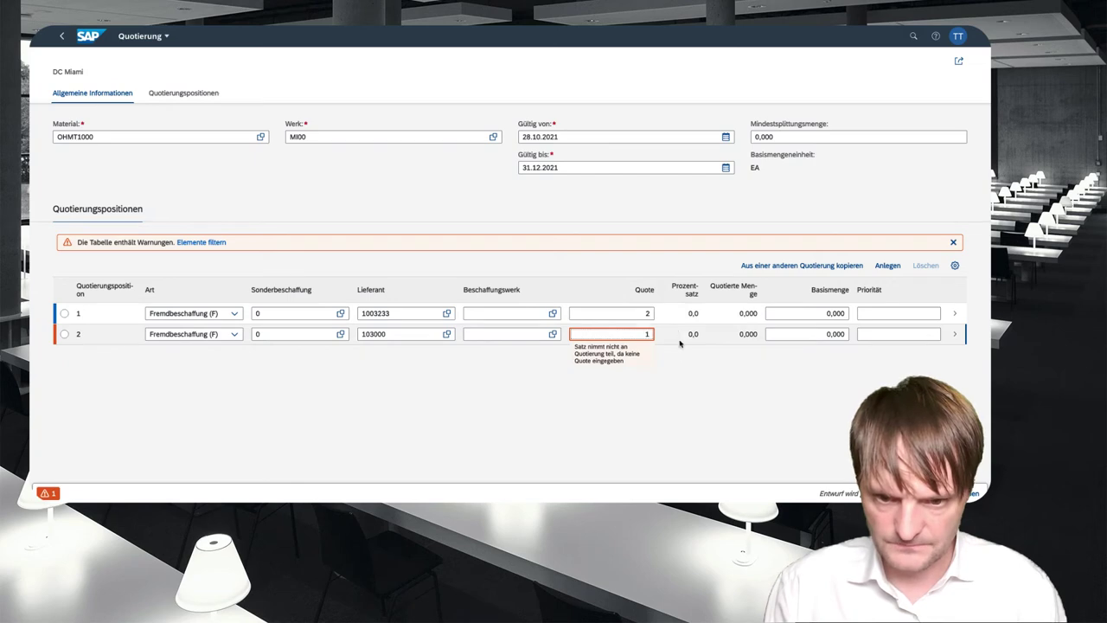
pyautogui.click(774, 422)
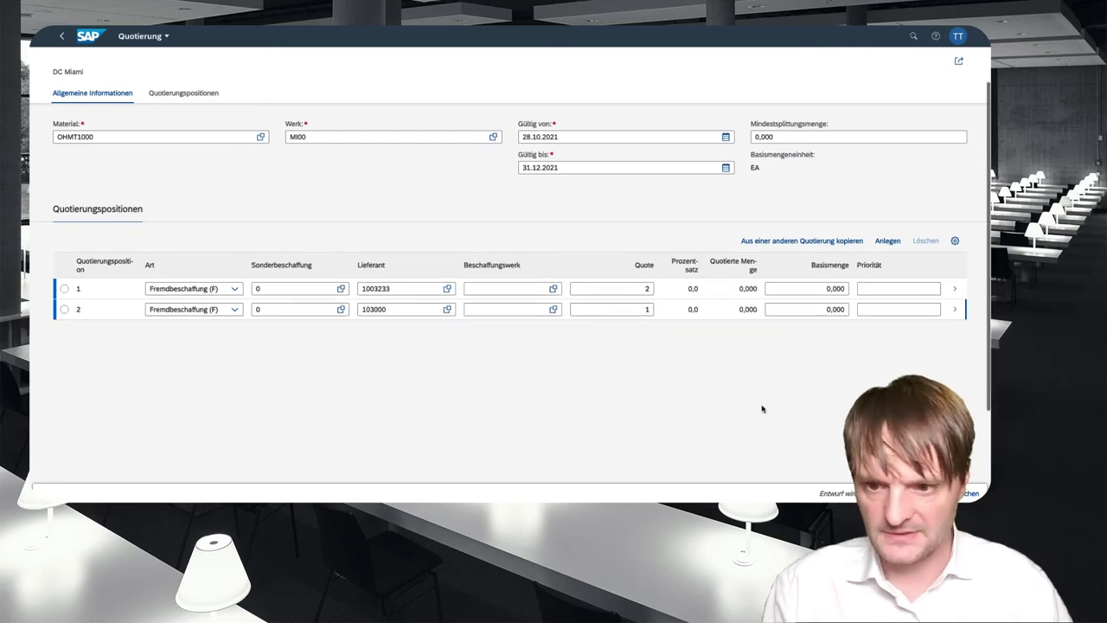
pyautogui.hotkey('ctrl', 's')
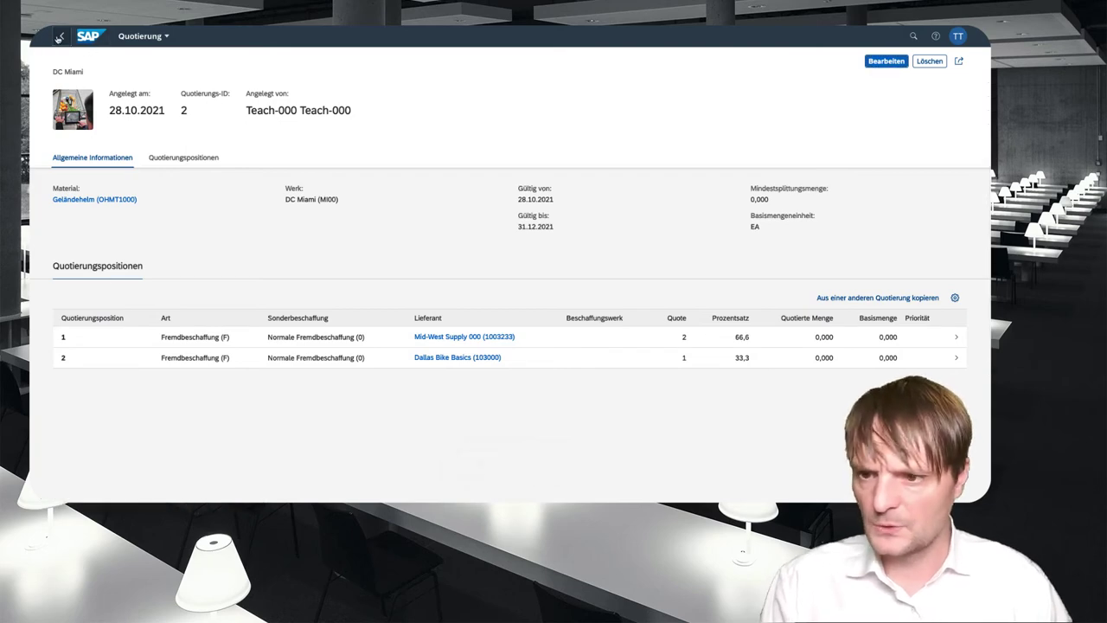
# Return to the sources list and simulate the source assignment for material OHMT1000 in plant MI00 on 01.12.2021
pyautogui.click(59, 38)
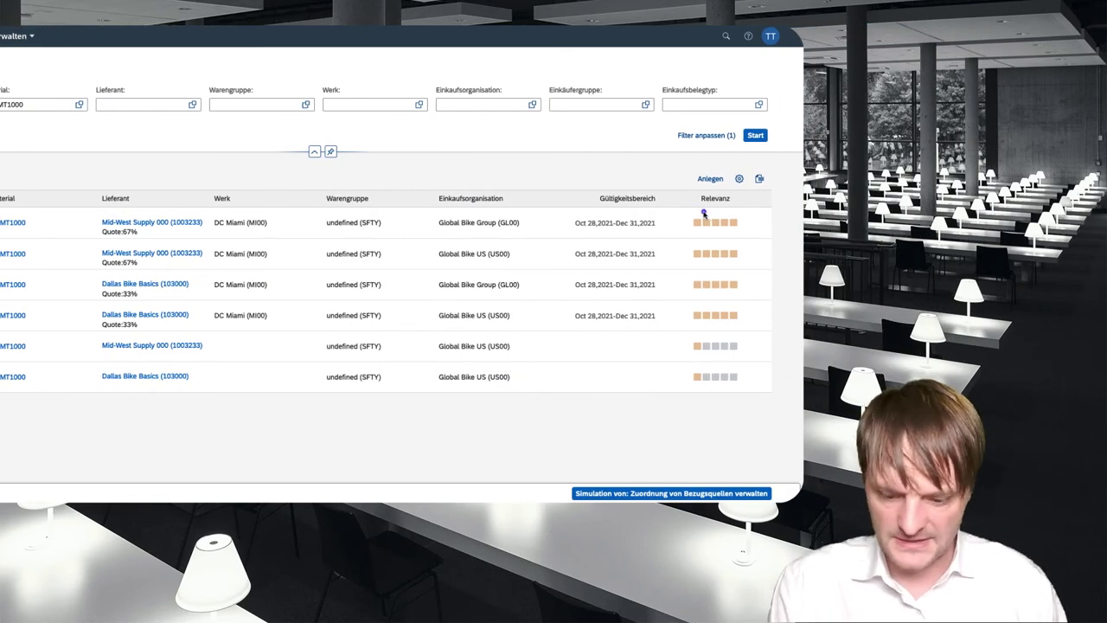
pyautogui.moveTo(675, 178); pyautogui.dragTo(777, 403)
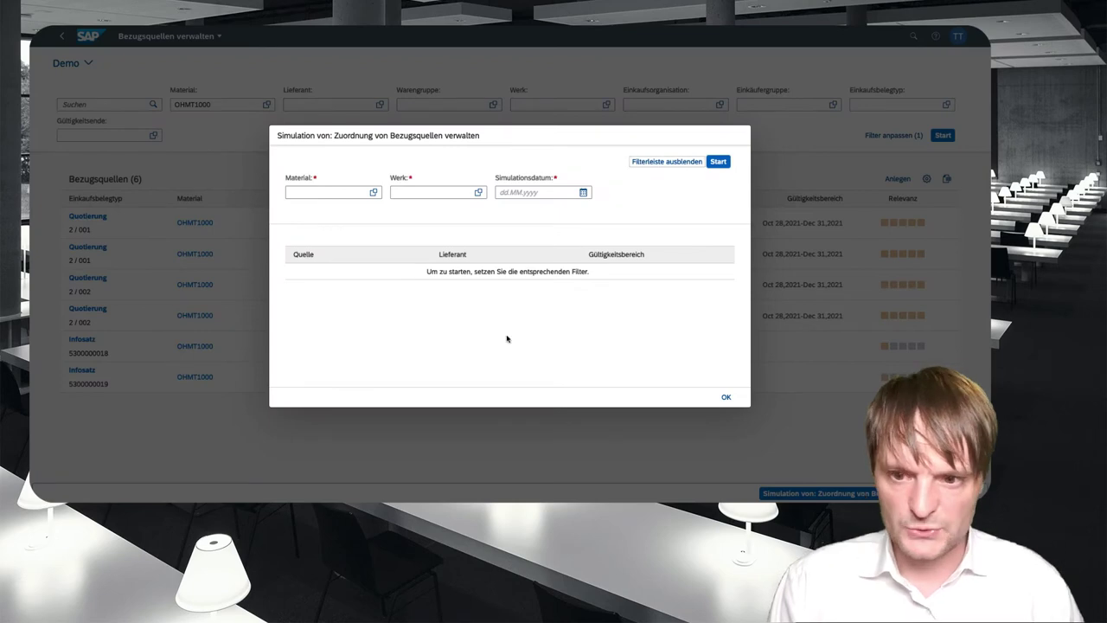
pyautogui.click(330, 192)
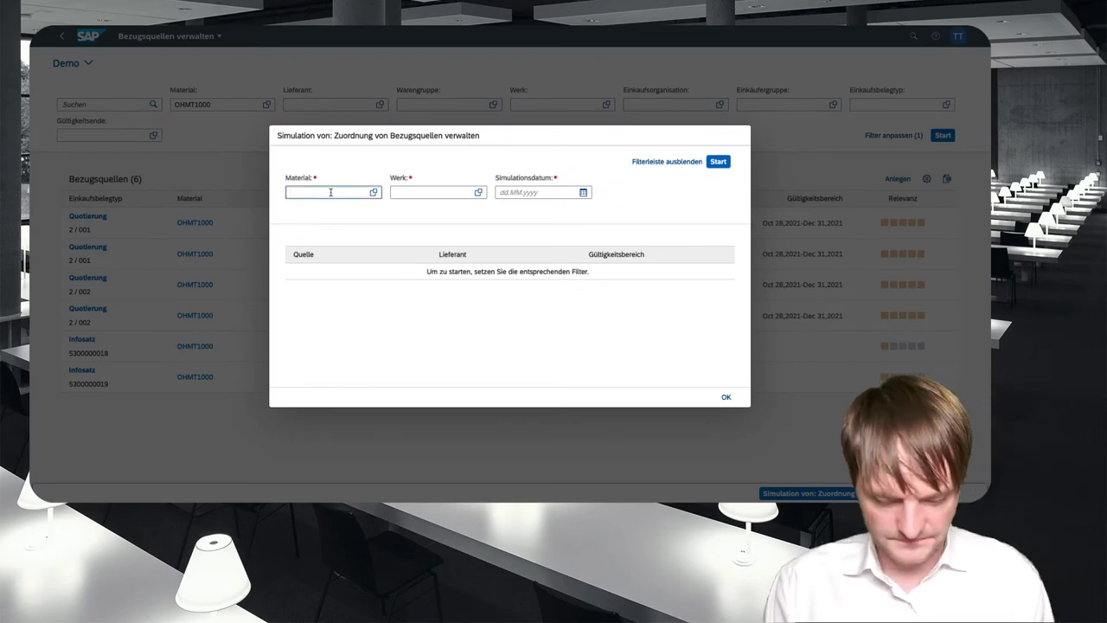
pyautogui.write('ohmt100')
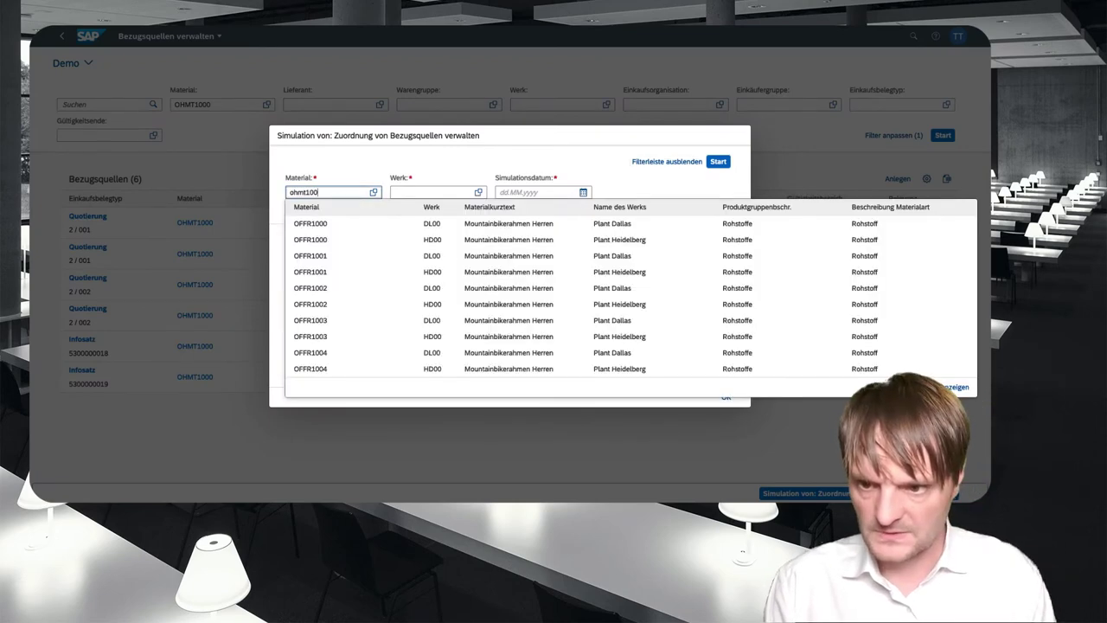
pyautogui.write('0')
pyautogui.click(437, 192)
pyautogui.write('mi00')
pyautogui.click(536, 192)
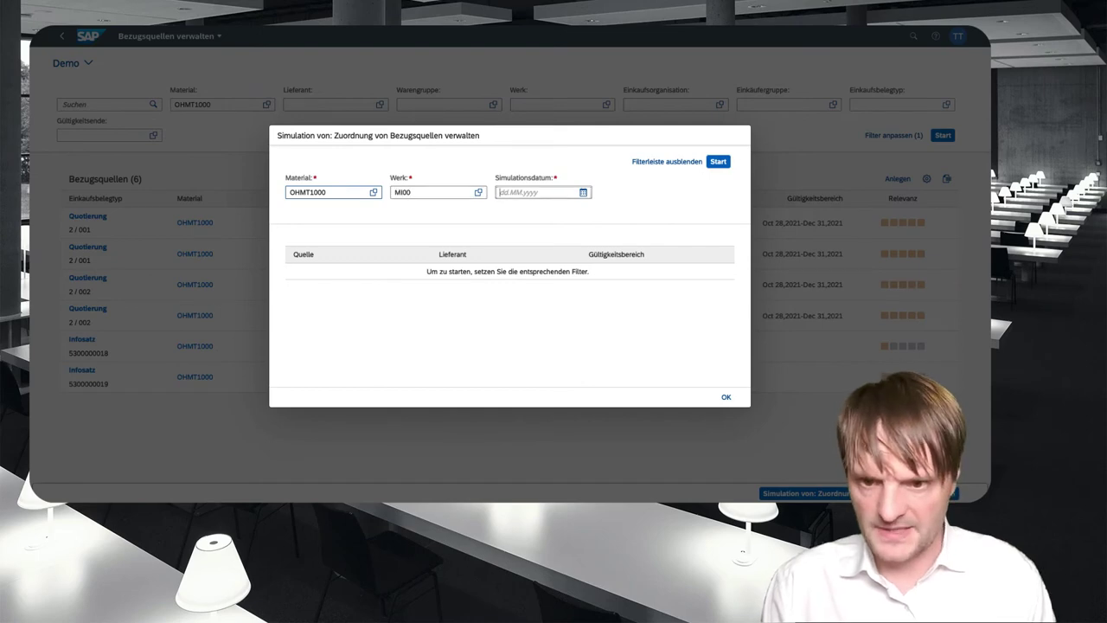
pyautogui.write('1.12.21')
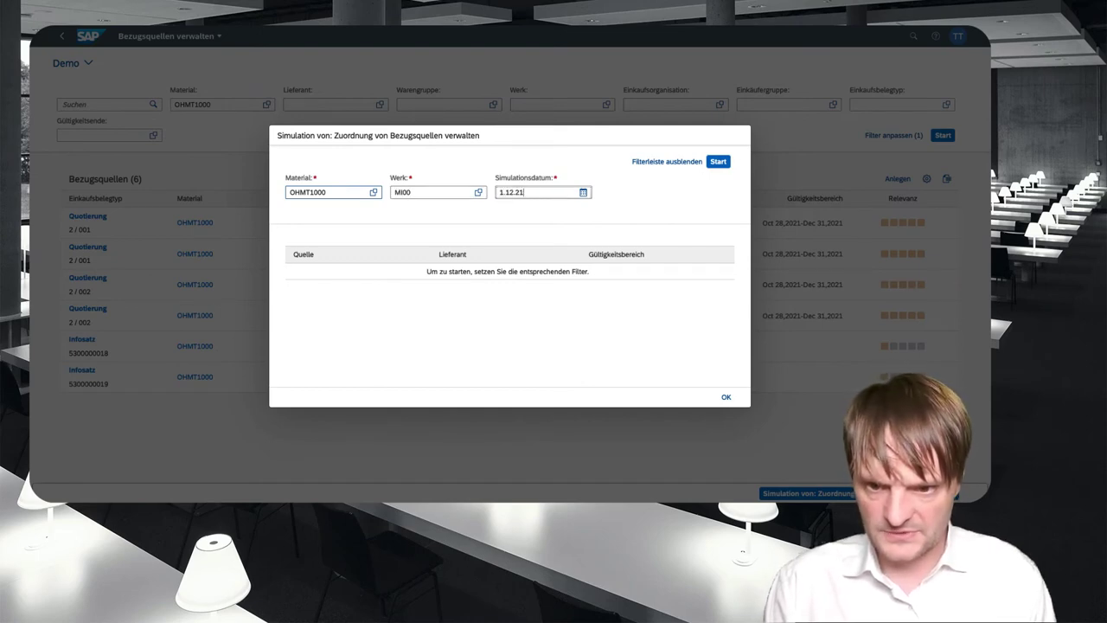
pyautogui.press('Return')
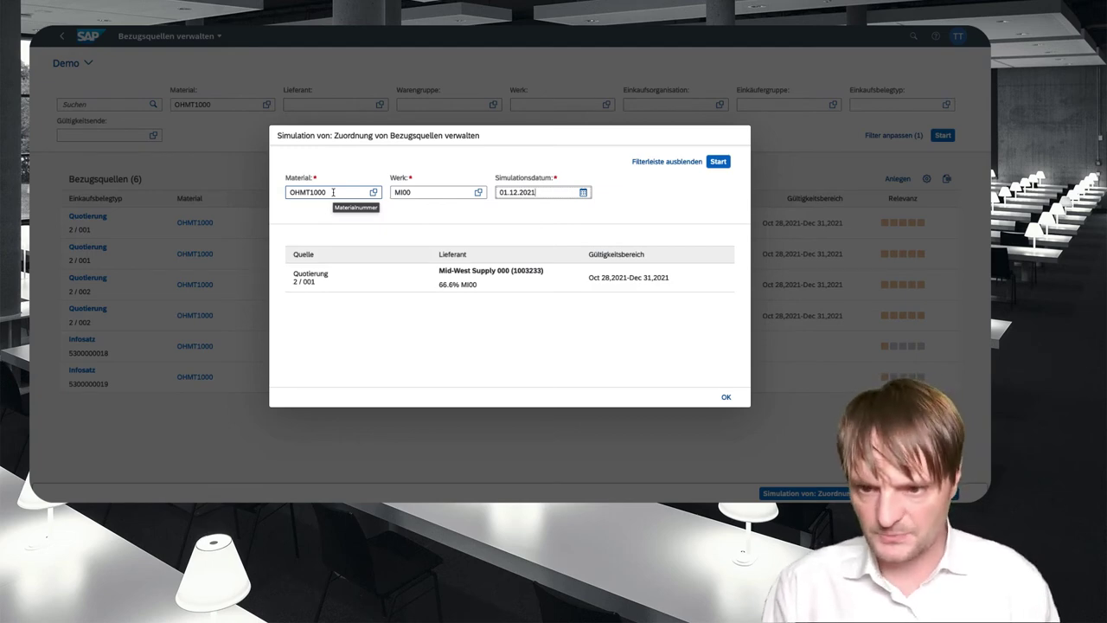
pyautogui.moveTo(499, 288); pyautogui.dragTo(575, 321)
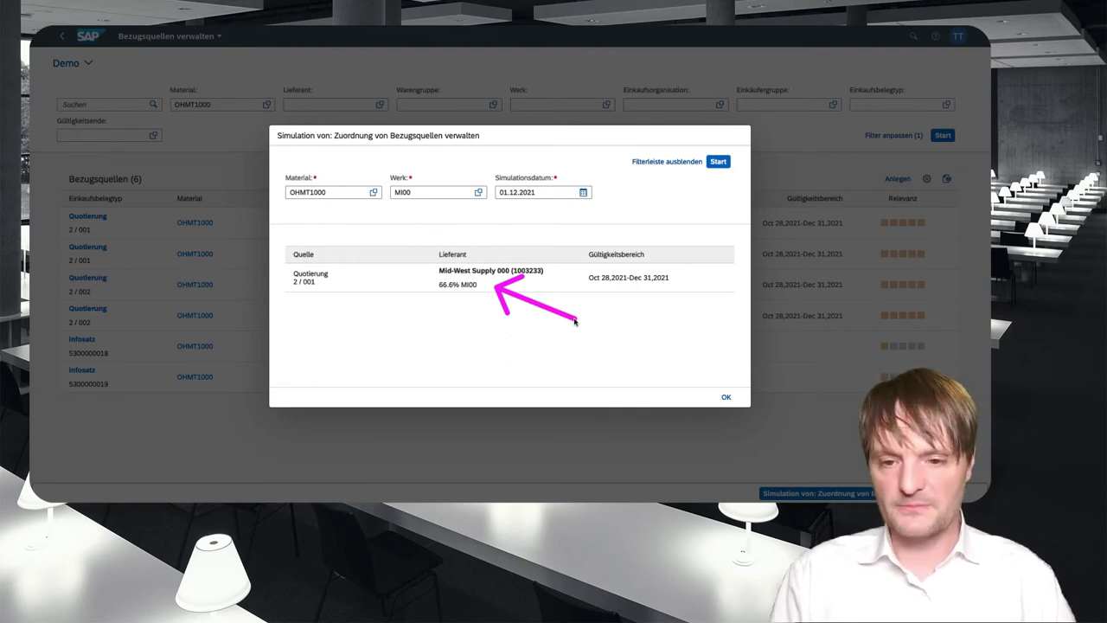
pyautogui.press('Escape')
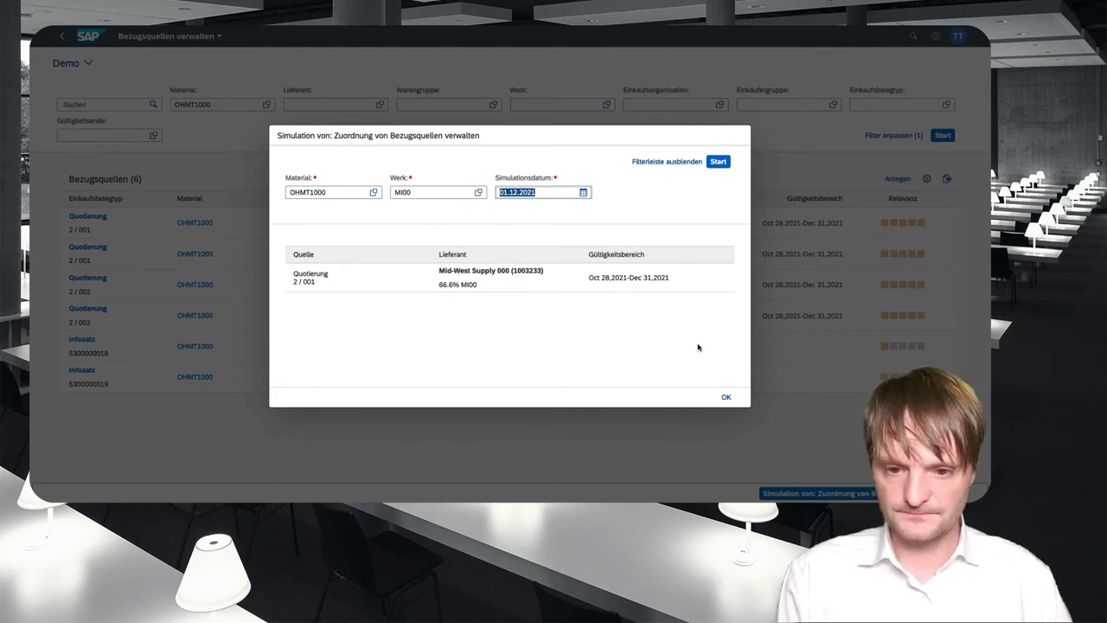
pyautogui.press('Escape')
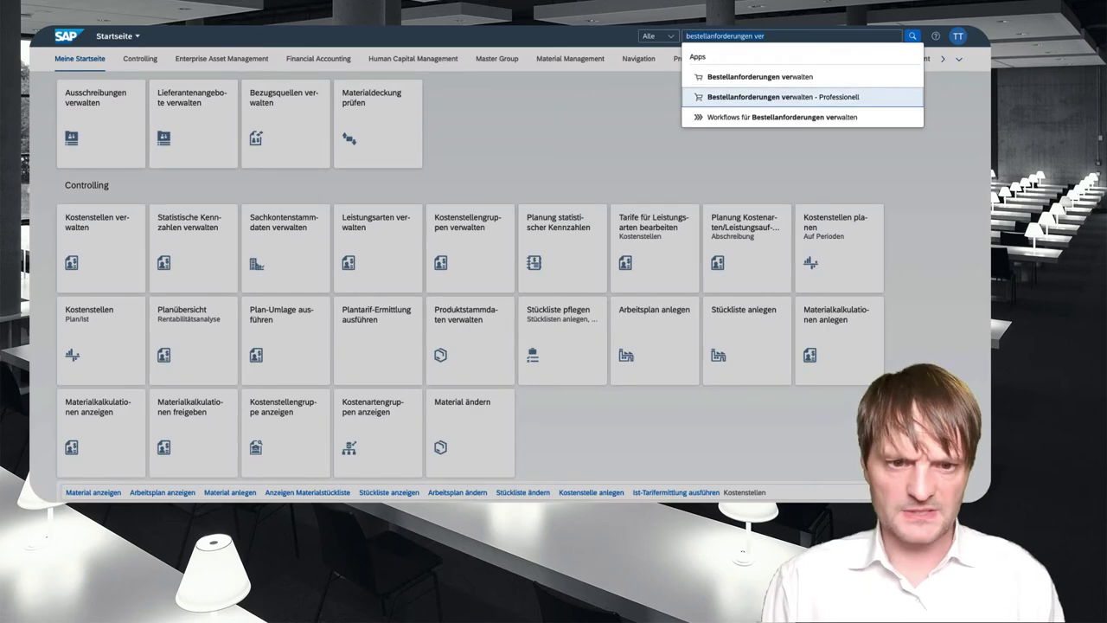
# Open the Bestellanforderungen verwalten - Professionell app and start a new purchase requisition with a Material item
pyautogui.click(800, 97)
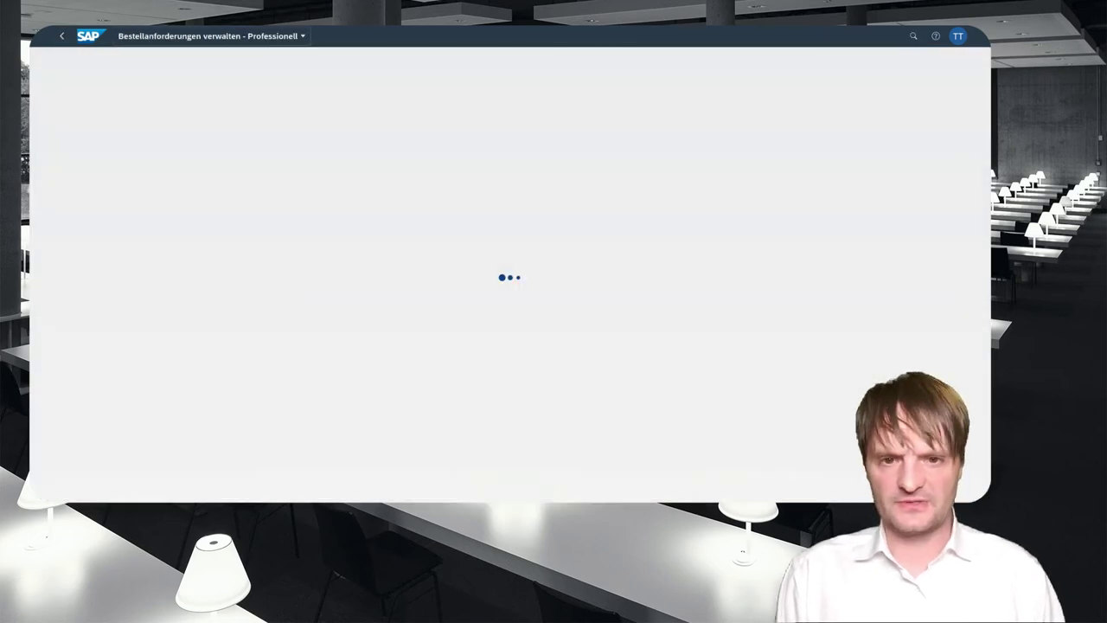
pyautogui.click(853, 142)
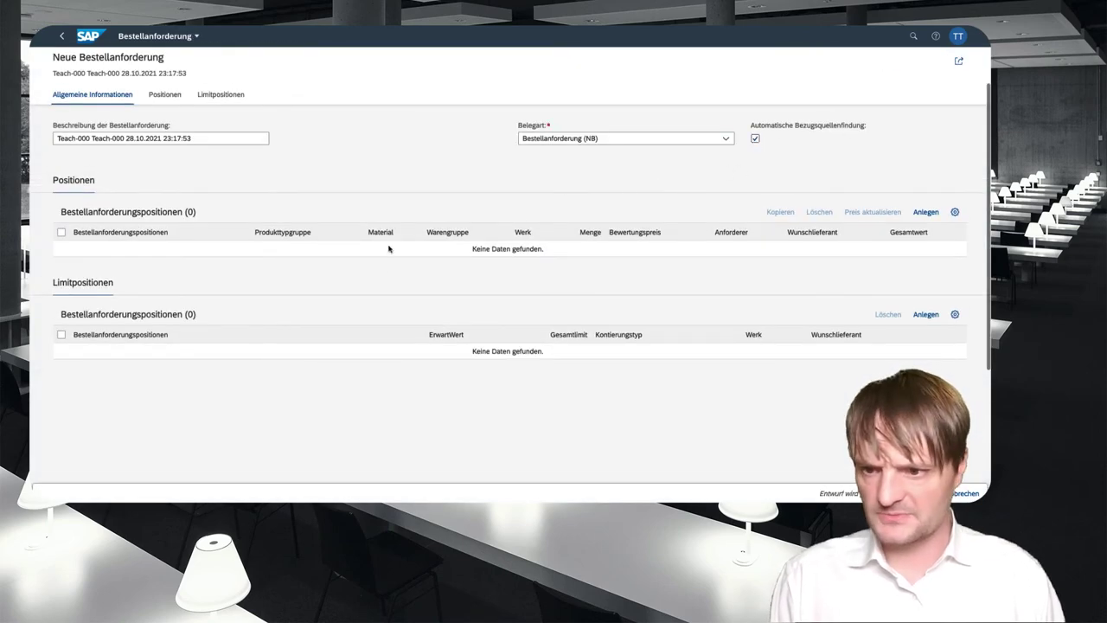
pyautogui.click(924, 214)
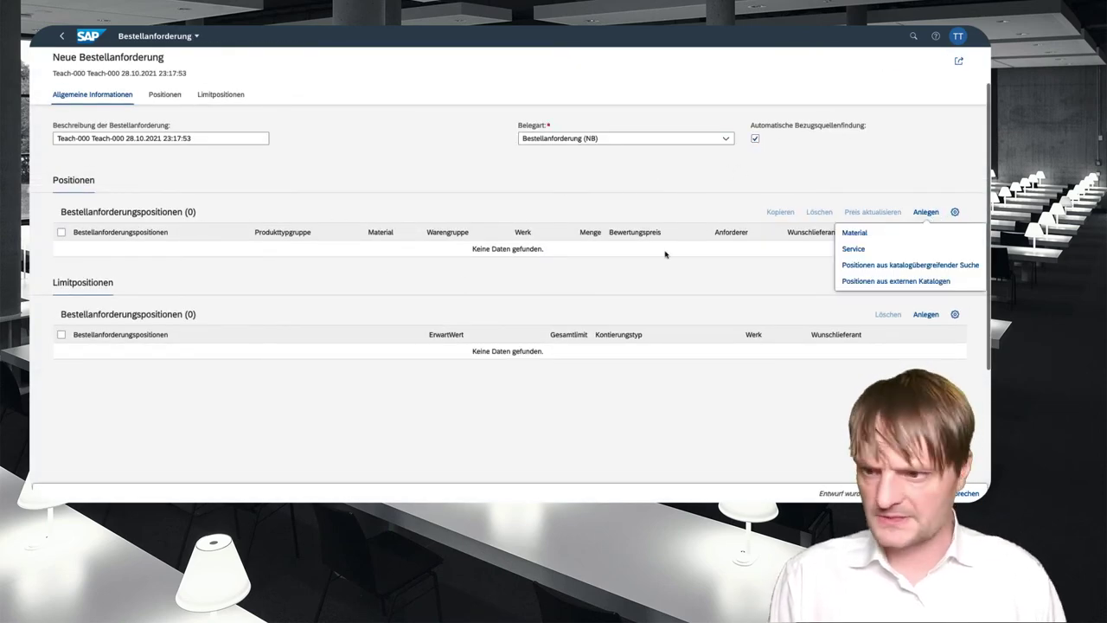
pyautogui.click(885, 249)
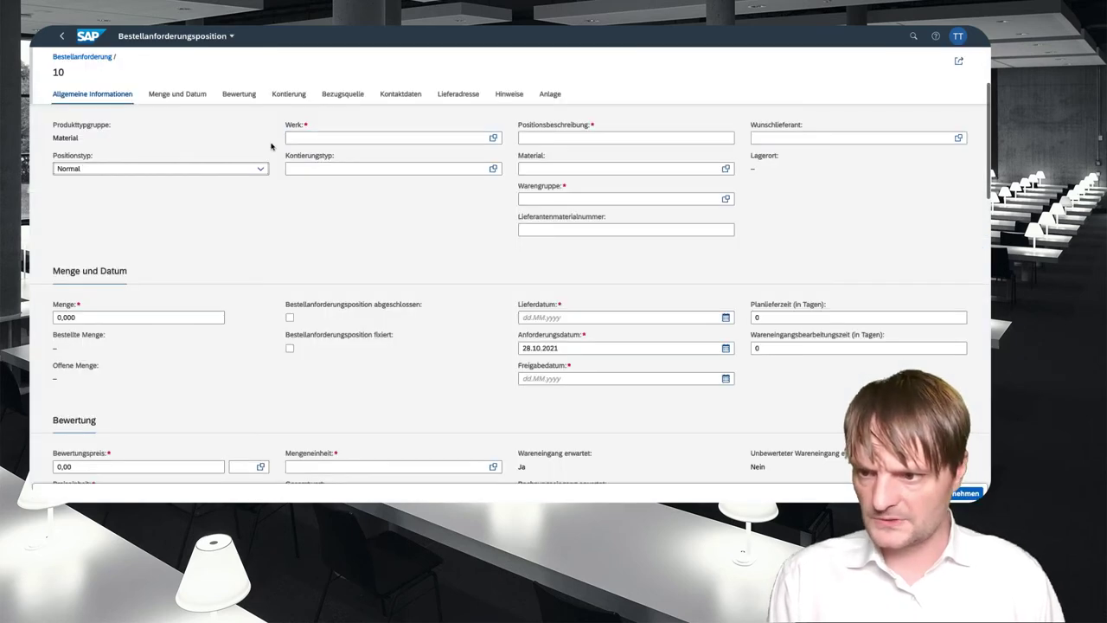
# Set the requisition item's plant to MI00 and its material to OHMT1000
pyautogui.click(331, 132)
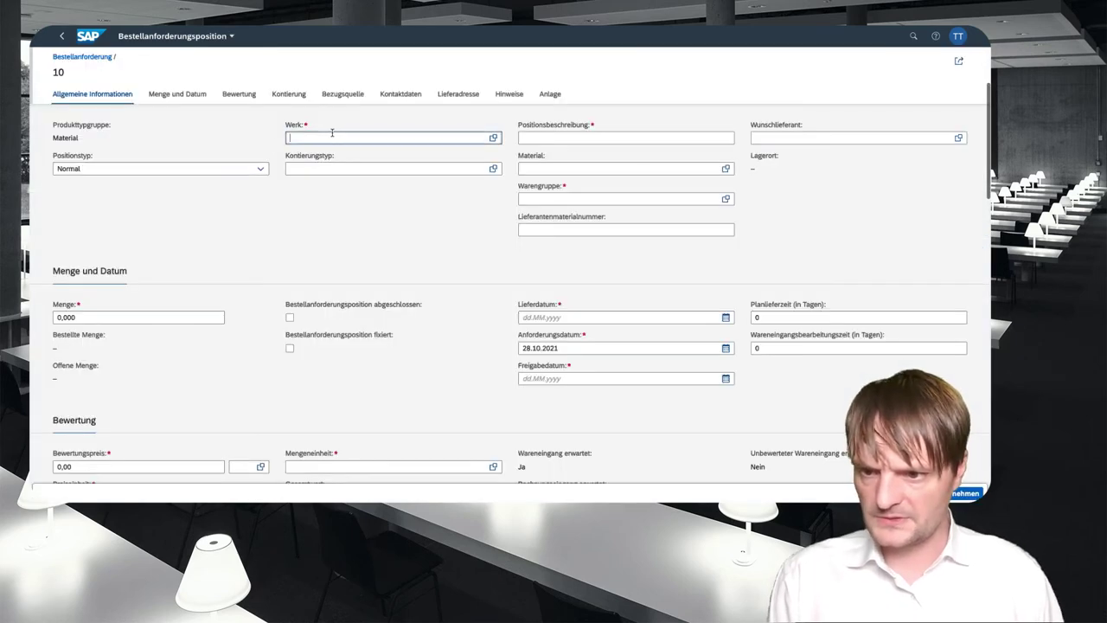
pyautogui.write('mi00')
pyautogui.press('Tab')
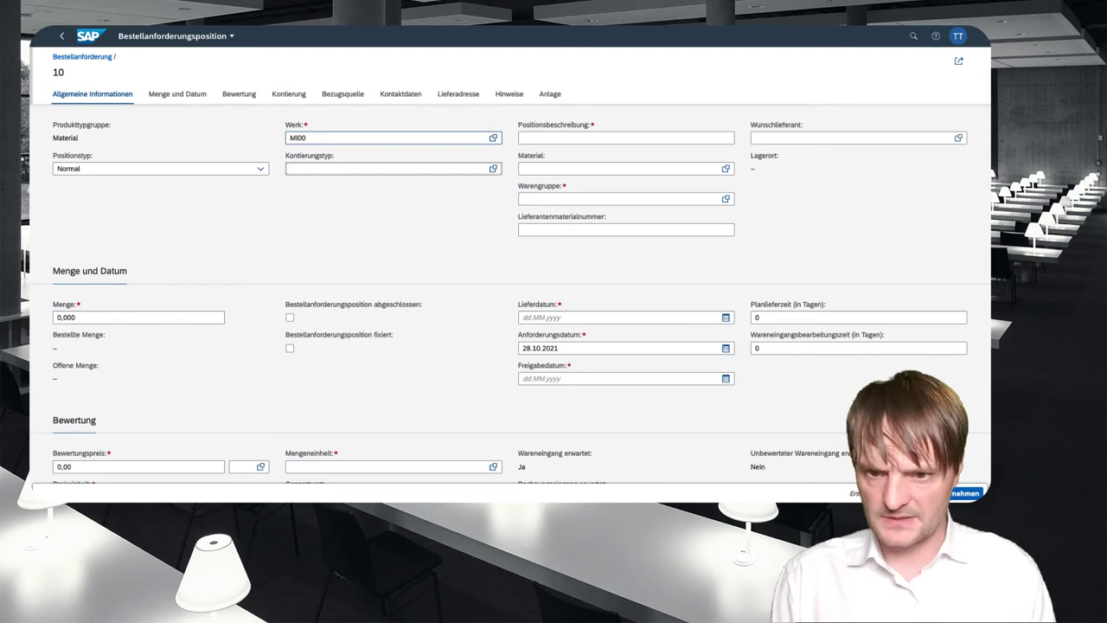
pyautogui.press('Tab')
pyautogui.press('Tab')
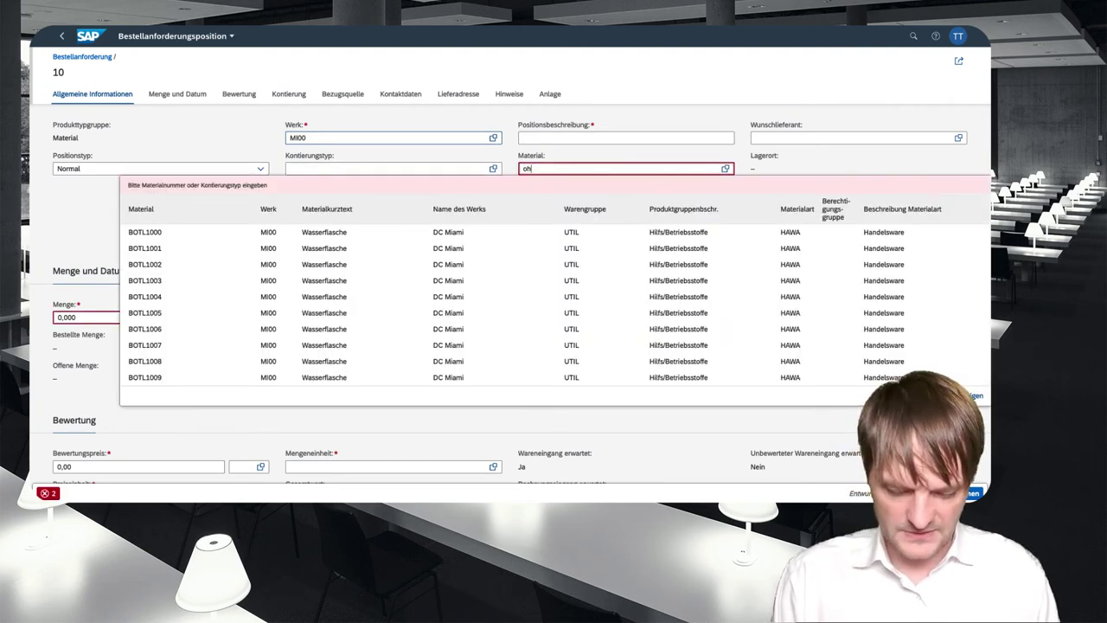
pyautogui.write('ohmt1000')
pyautogui.press('Tab')
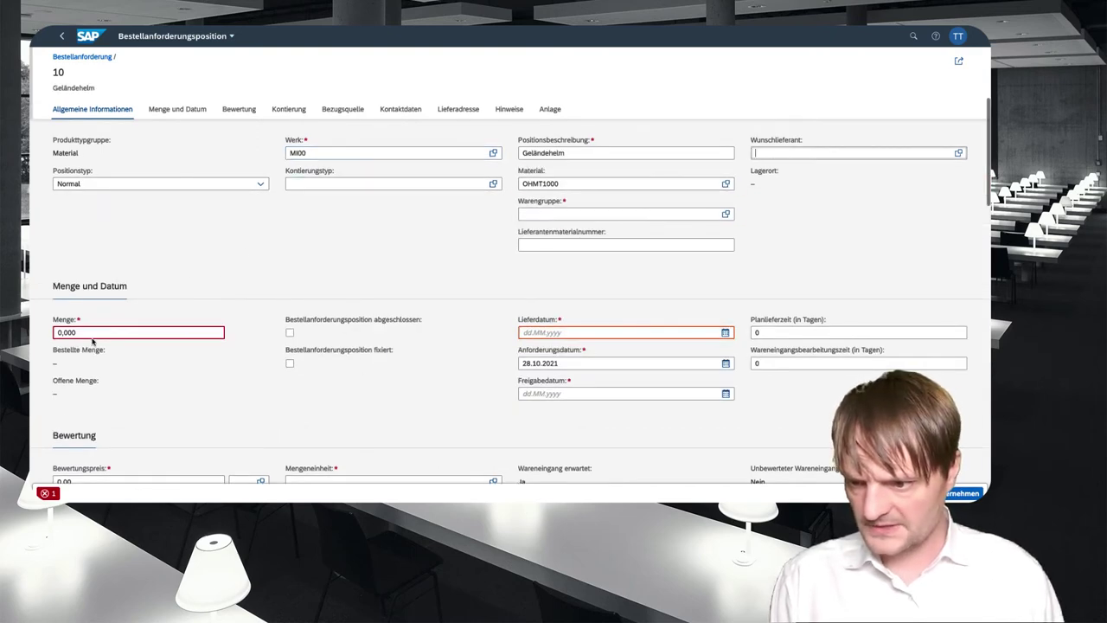
# Set the item's quantity to 50 and its delivery date to 19.11.2021
pyautogui.moveTo(82, 333); pyautogui.dragTo(45, 331)
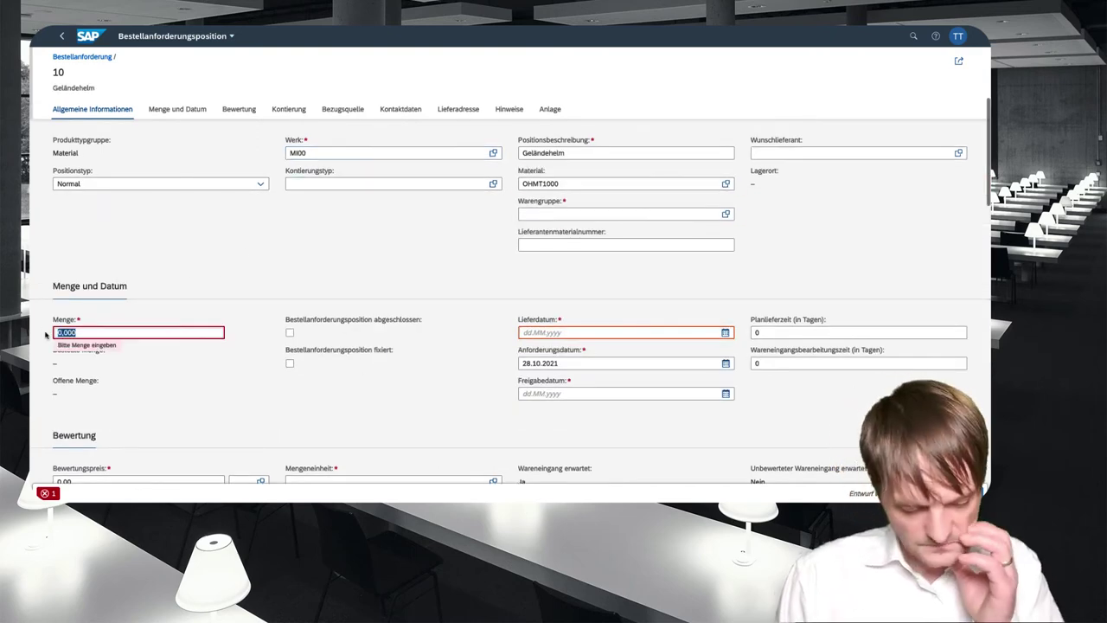
pyautogui.write('50')
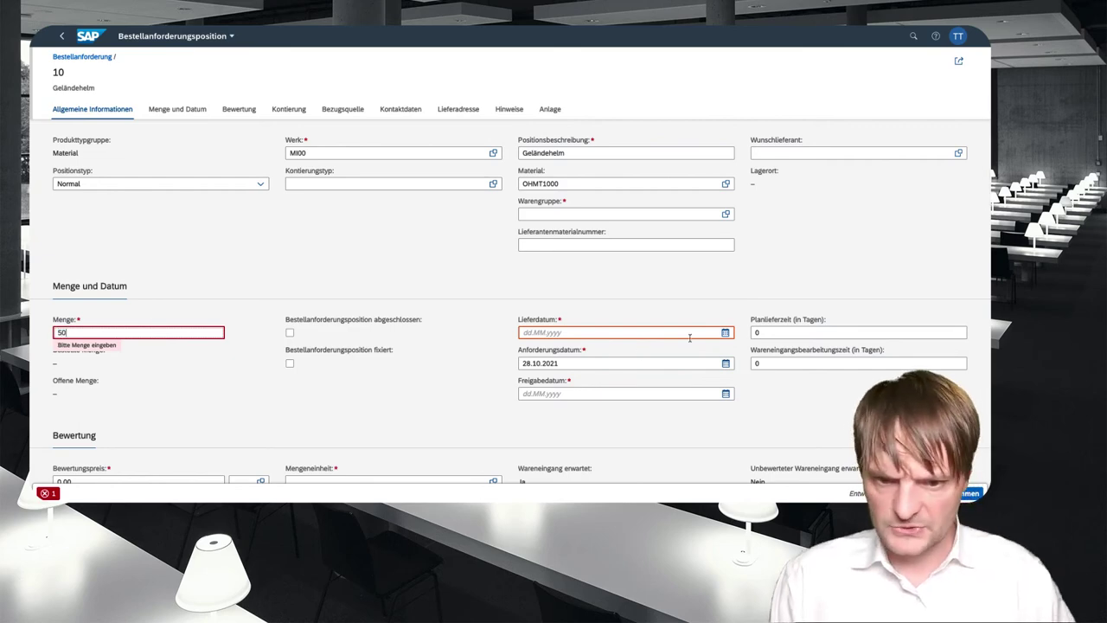
pyautogui.click(725, 332)
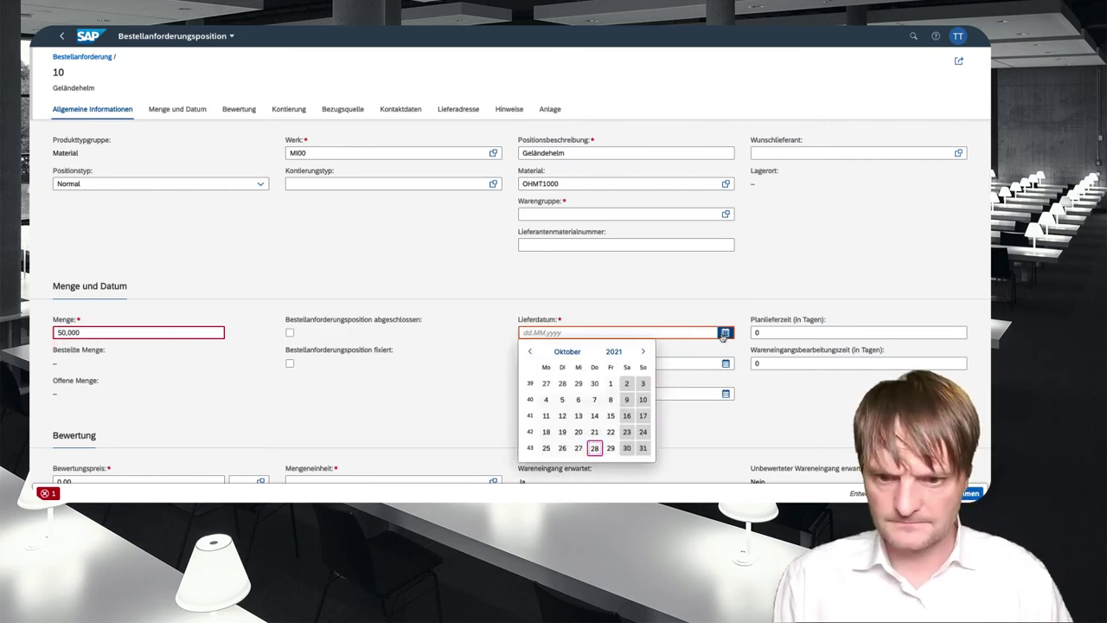
pyautogui.click(642, 351)
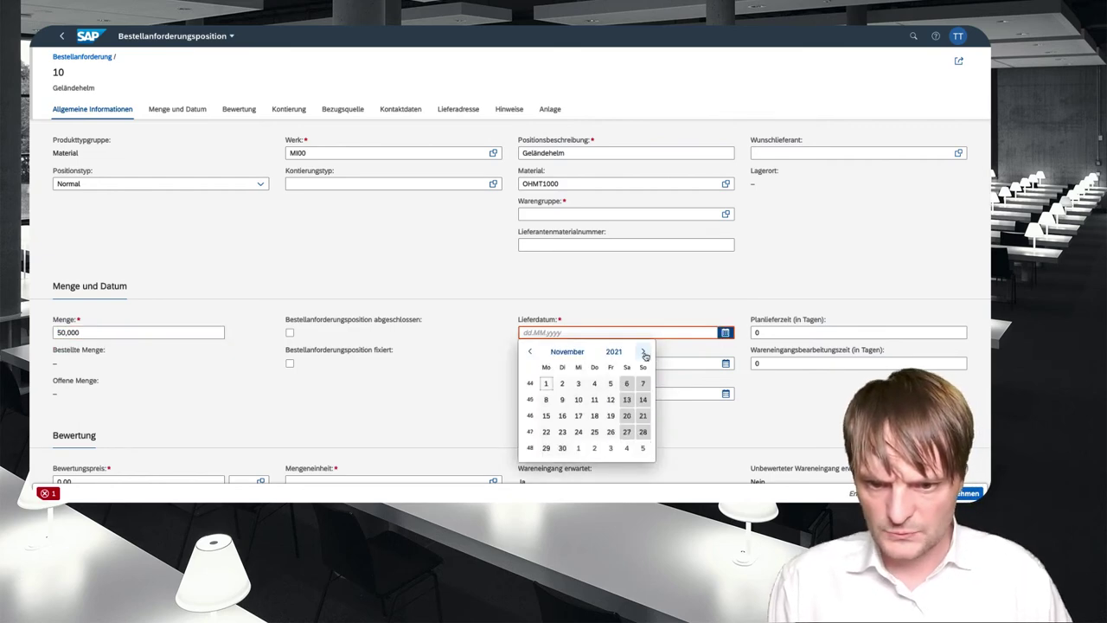
pyautogui.click(610, 415)
# Set the item's valuation price (Bewertungspreis) to 27
pyautogui.scroll(-1, 803, 427)
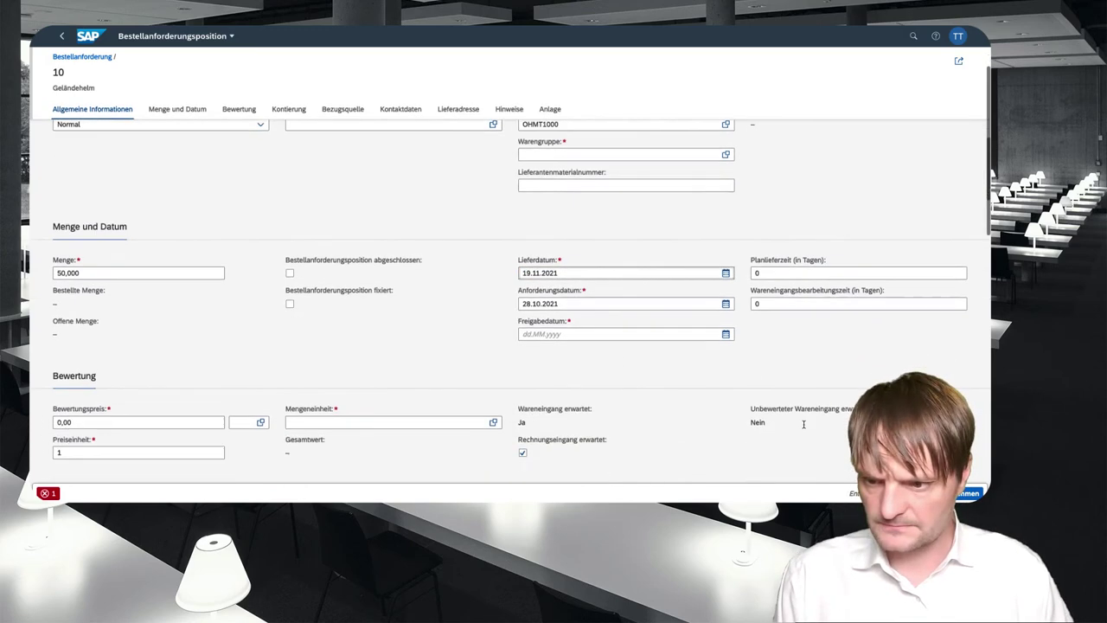
pyautogui.moveTo(73, 383); pyautogui.dragTo(45, 390)
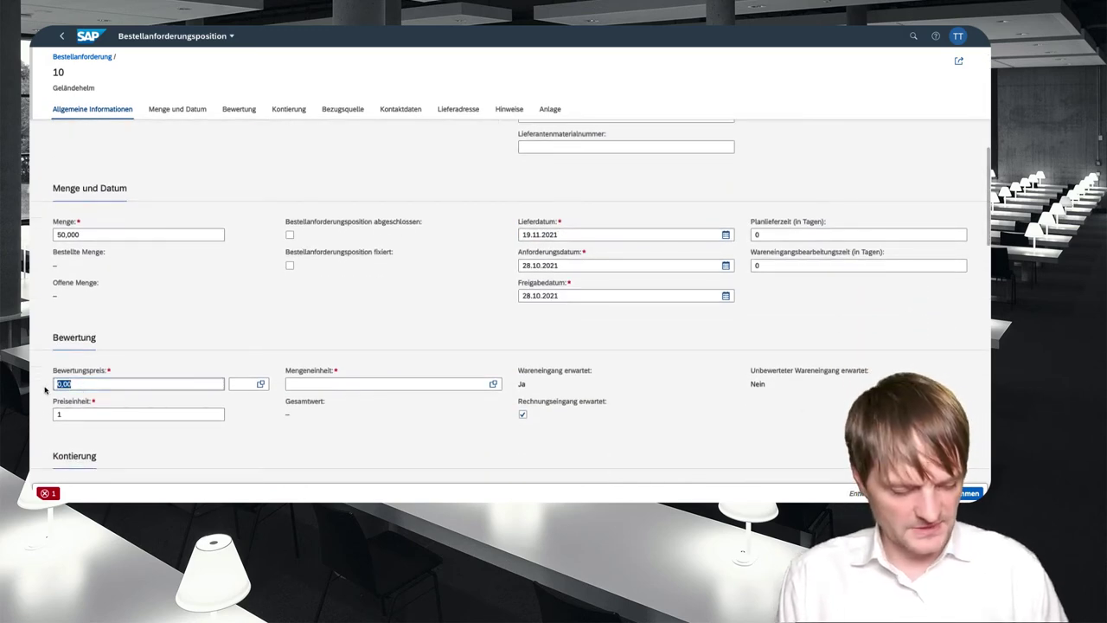
pyautogui.write('2')
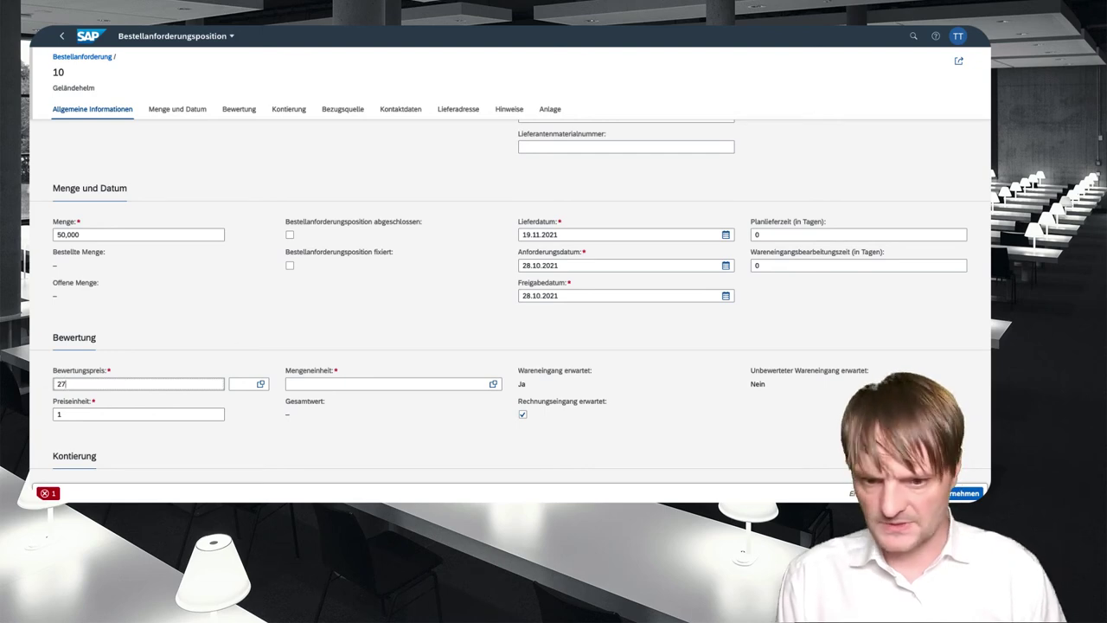
pyautogui.write('7')
pyautogui.press('Tab')
# Set the item's purchasing organization (Einkaufsorganisation) to US00 and apply the item
pyautogui.scroll(-5, 579, 369)
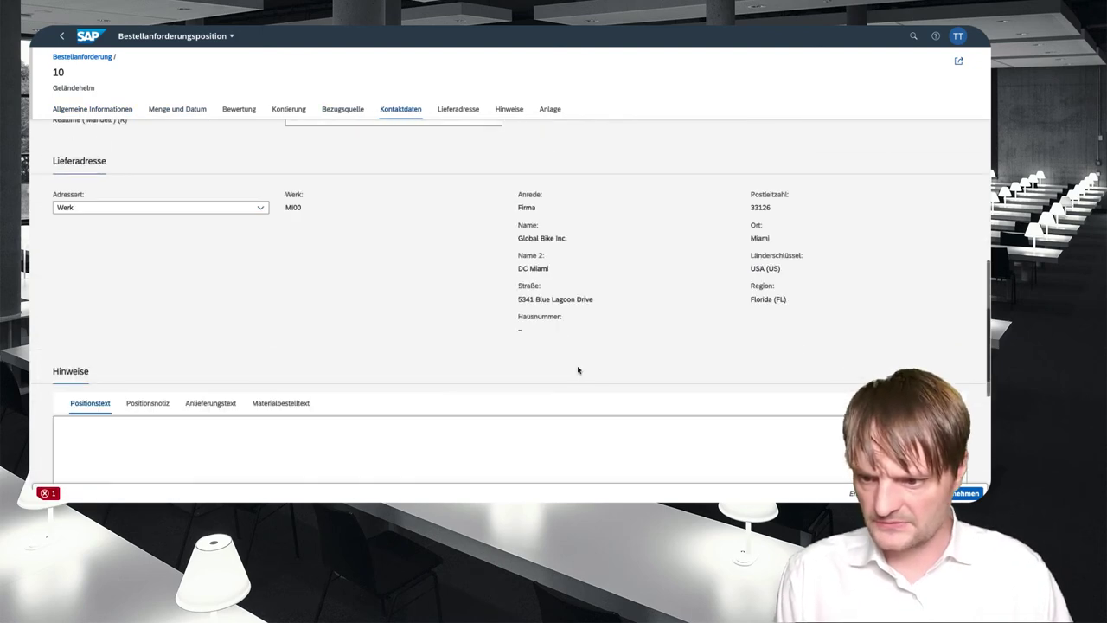
pyautogui.scroll(4, 579, 370)
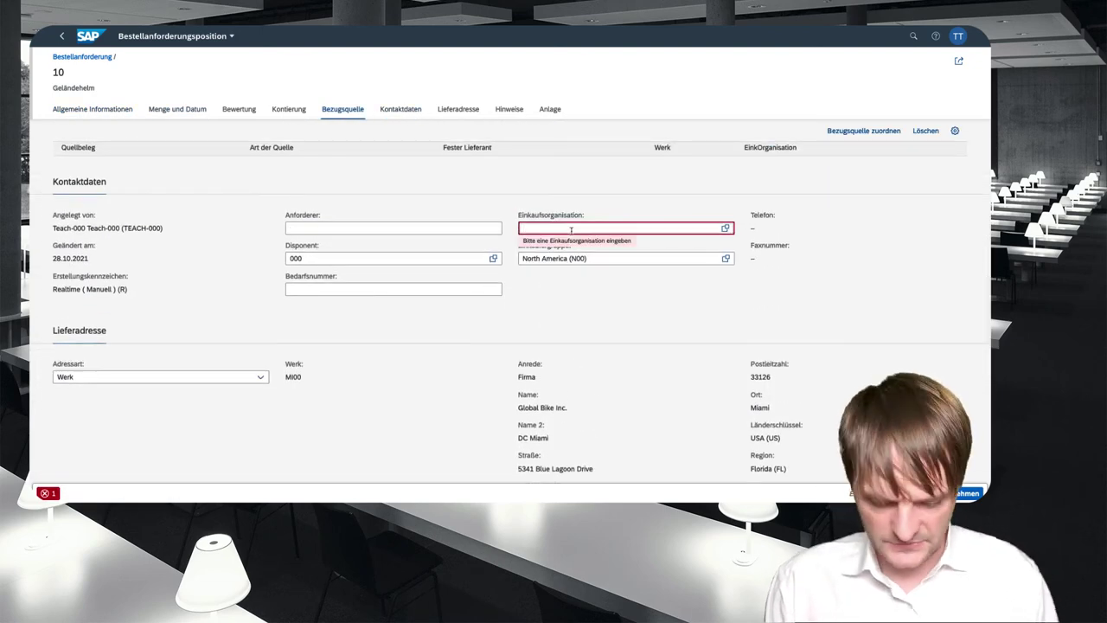
pyautogui.write('us00')
pyautogui.press('Return')
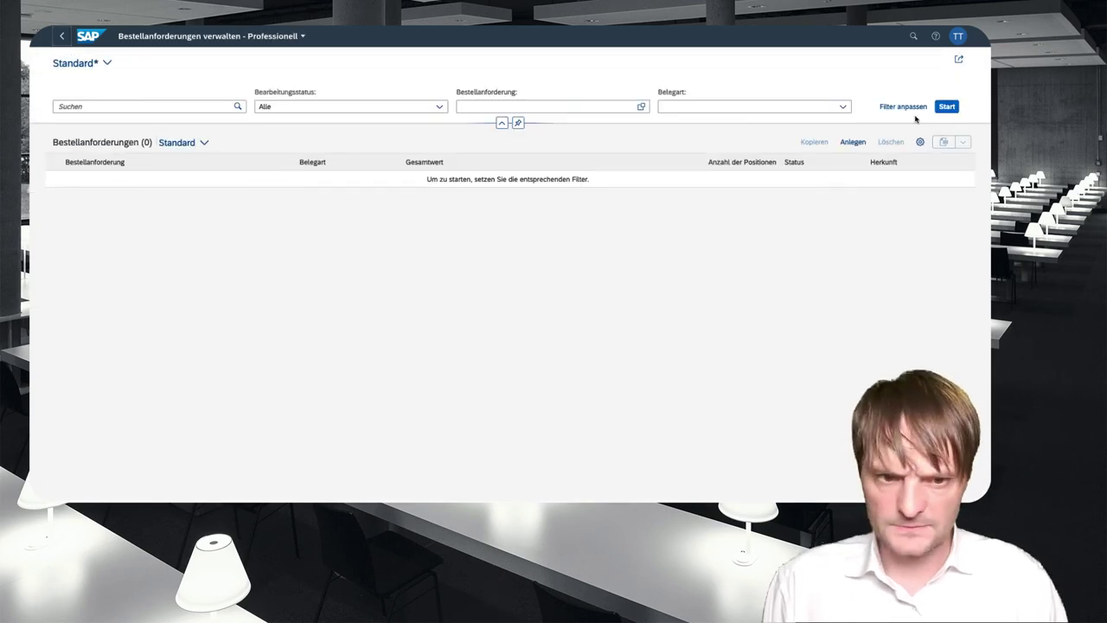
# Start another purchase requisition with automatic source determination (Automatische Bezugsquellenfindung) enabled and add a Material item
pyautogui.click(853, 142)
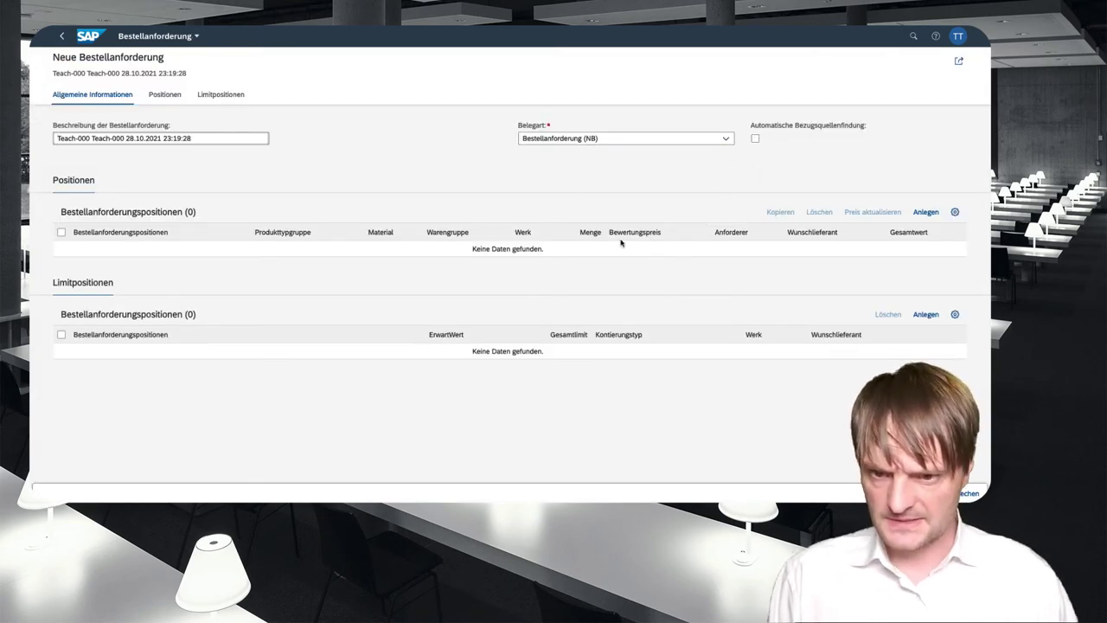
pyautogui.click(925, 212)
pyautogui.click(755, 138)
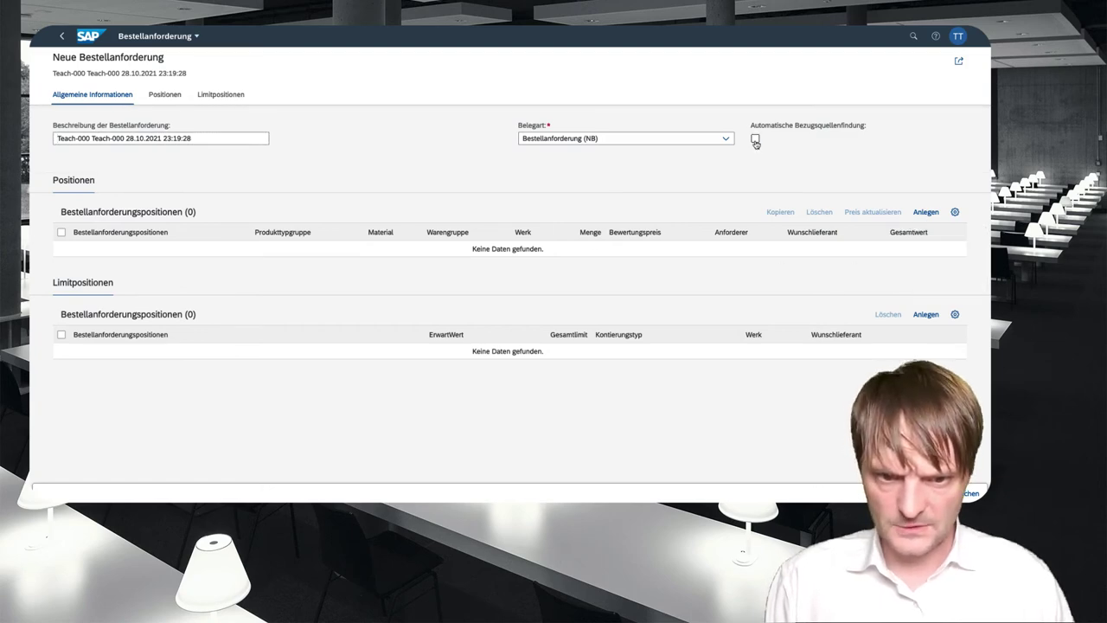
pyautogui.click(925, 212)
pyautogui.click(861, 237)
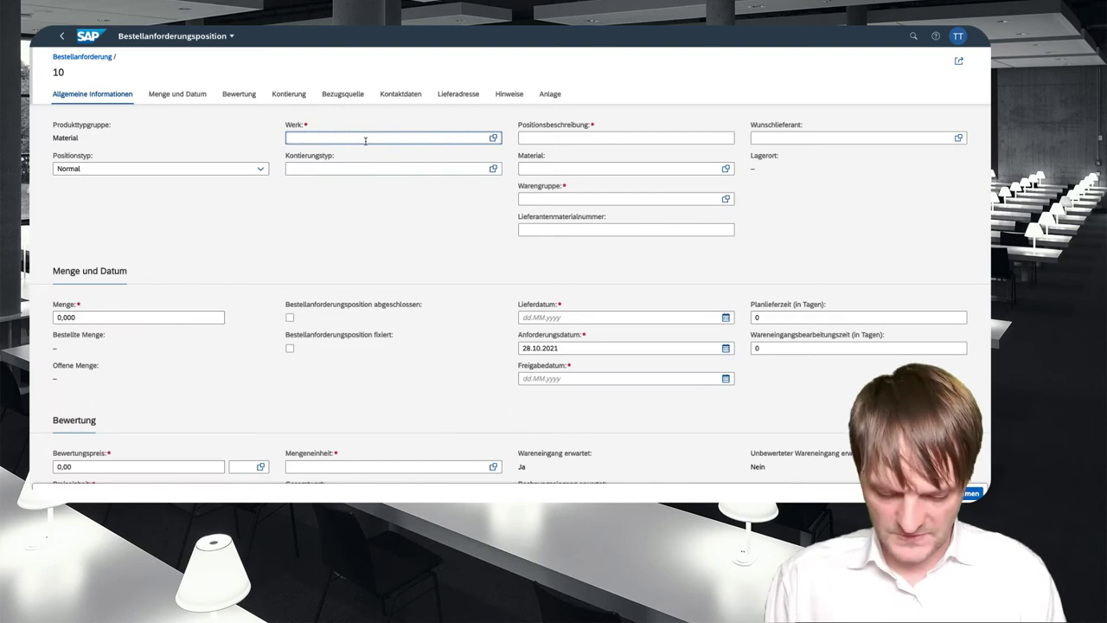
# Enter plant MI00 and material OHMT1000 for the new requisition item
pyautogui.press('Tab')
pyautogui.press('Tab')
pyautogui.press('Tab')
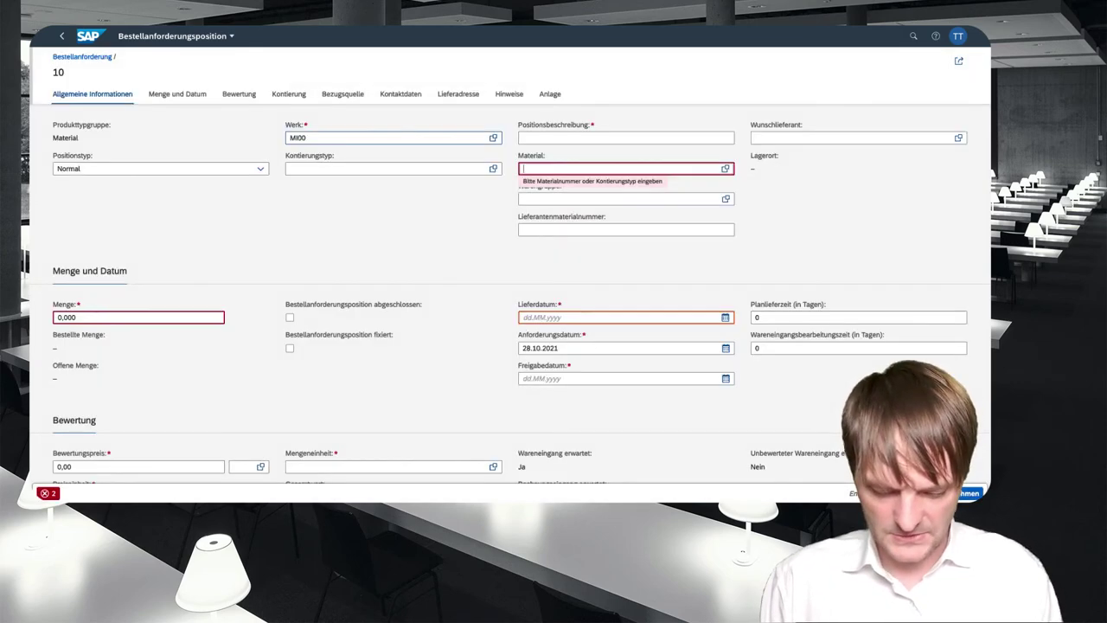
pyautogui.write('hmt')
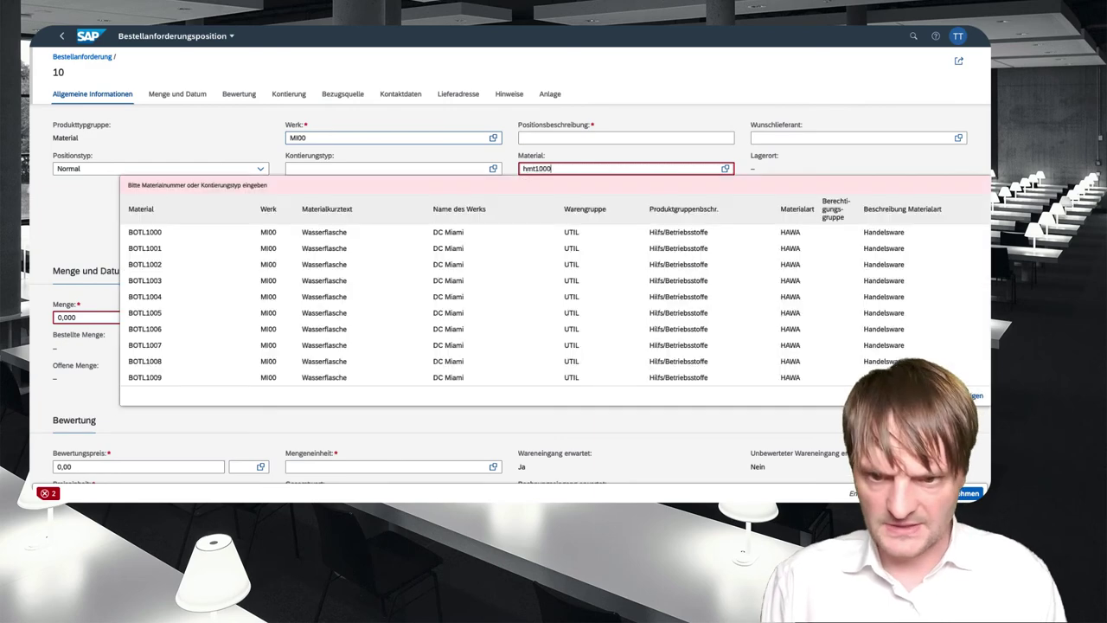
pyautogui.write('1000')
pyautogui.press('Return')
pyautogui.press('BackSpace')
pyautogui.press('BackSpace')
pyautogui.press('BackSpace')
pyautogui.press('BackSpace')
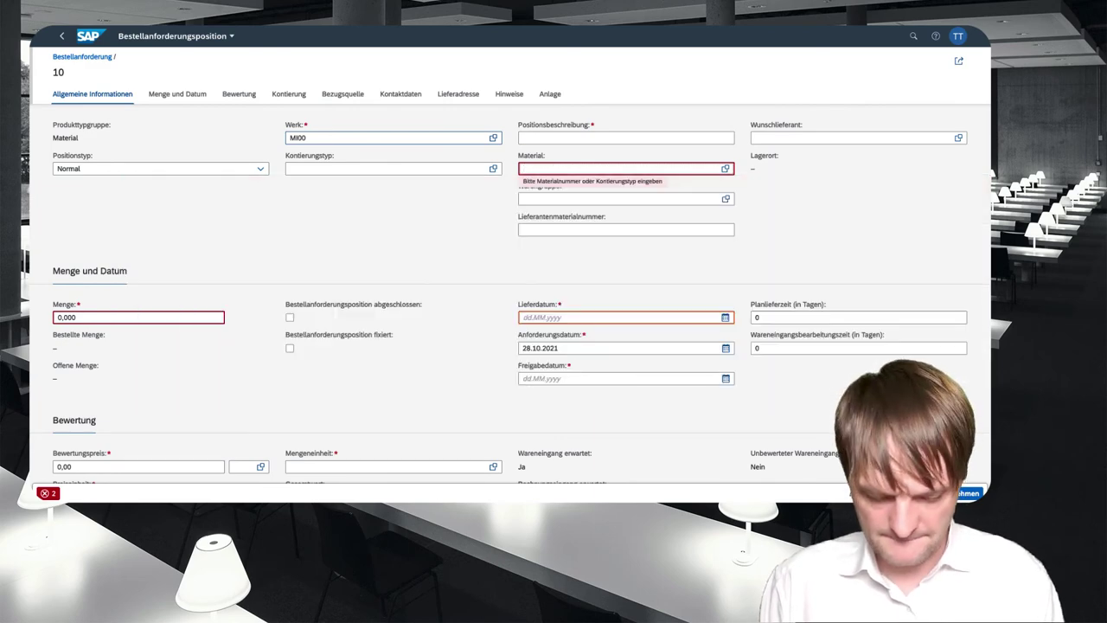
pyautogui.write('ohmt1000')
pyautogui.press('Return')
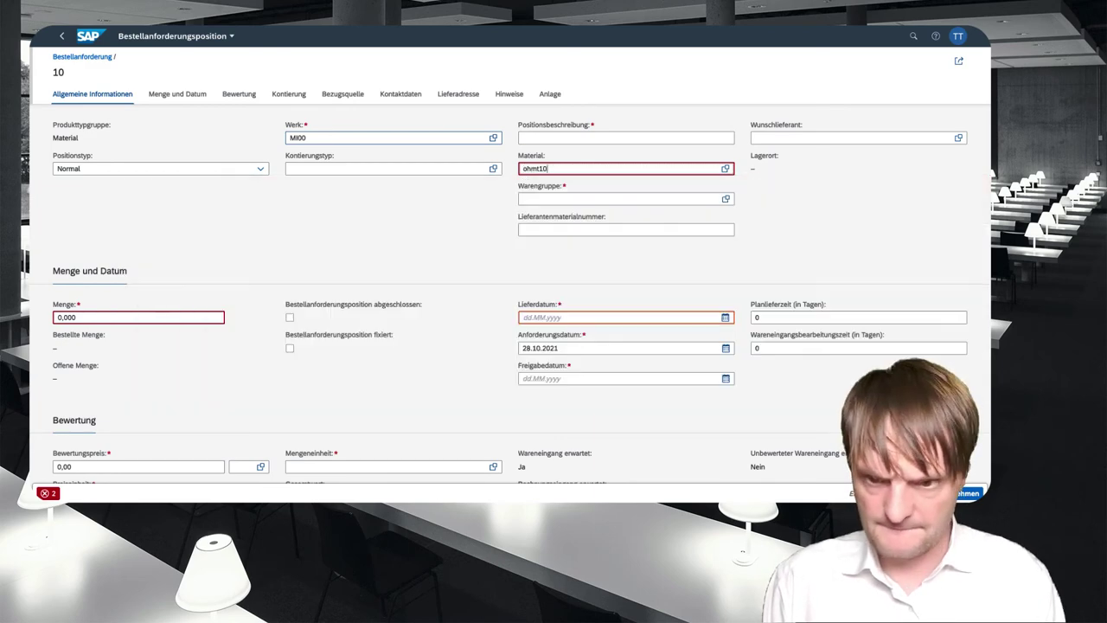
# Set the new item's quantity to 5 and its delivery date to 26.11.2021
pyautogui.click(86, 317)
pyautogui.write('5')
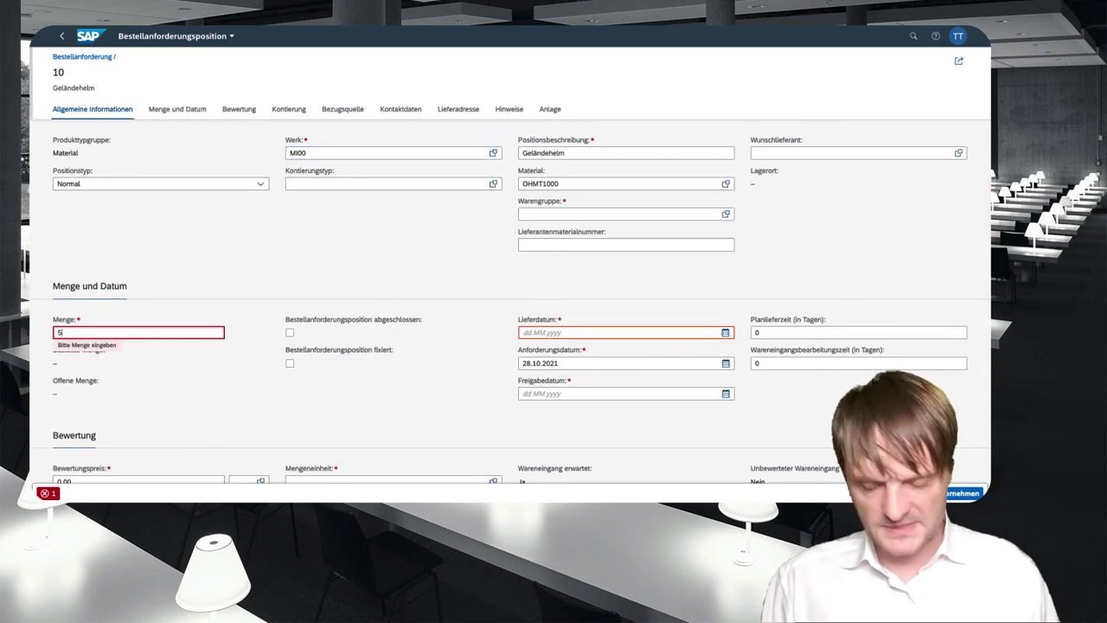
pyautogui.press('Tab')
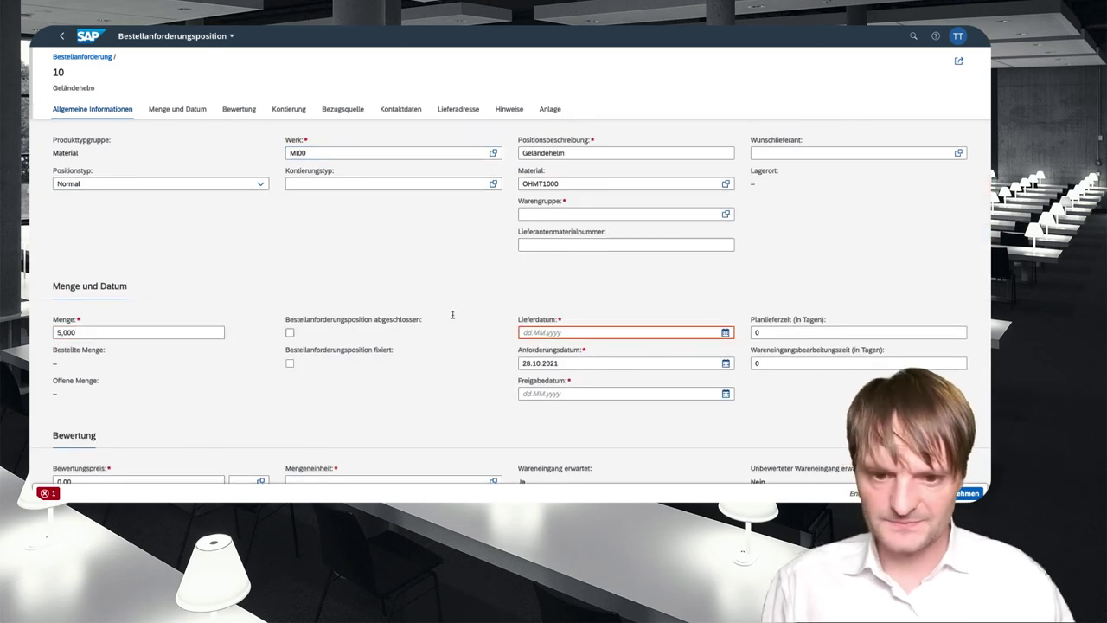
pyautogui.click(726, 332)
pyautogui.click(642, 352)
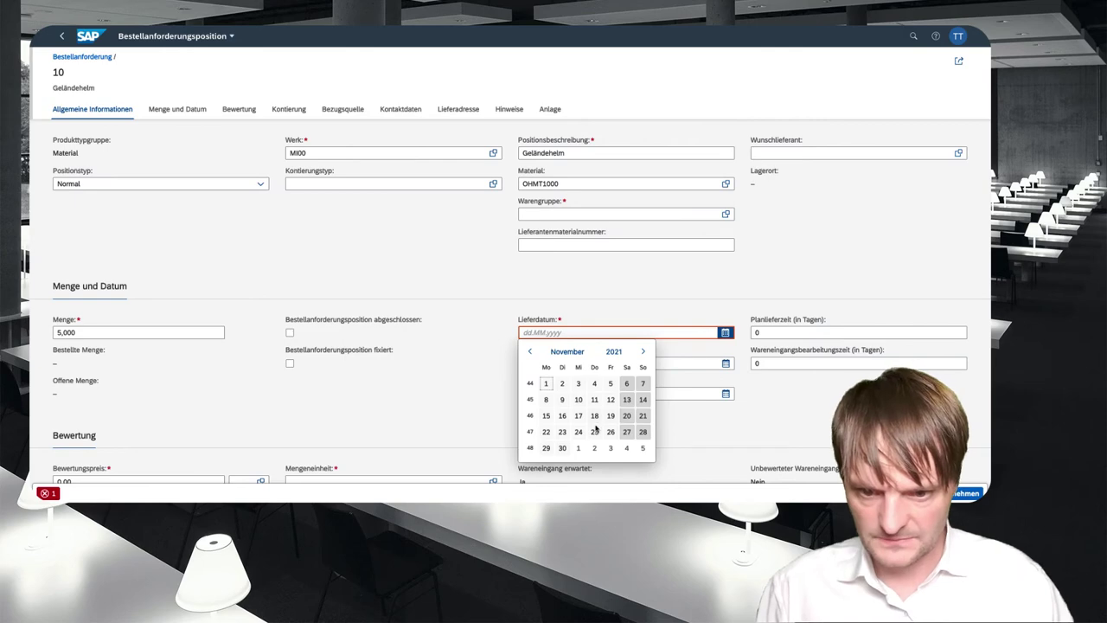
pyautogui.click(610, 438)
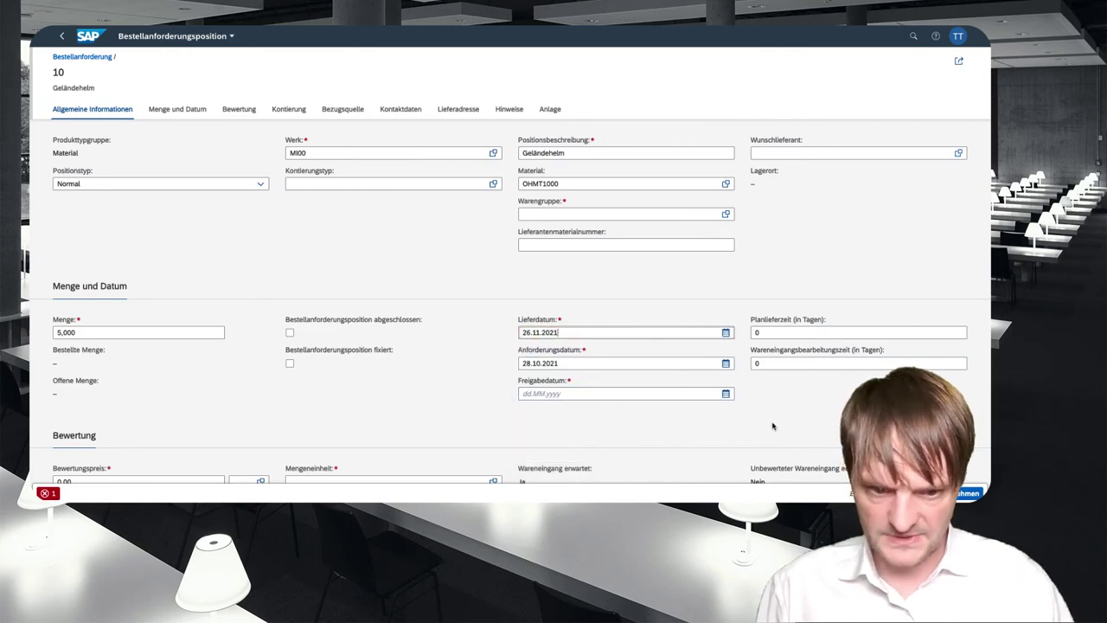
# Set the new item's purchasing organization to US00, apply the item, and save the purchase requisition
pyautogui.scroll(-1, 772, 425)
pyautogui.scroll(-5, 772, 426)
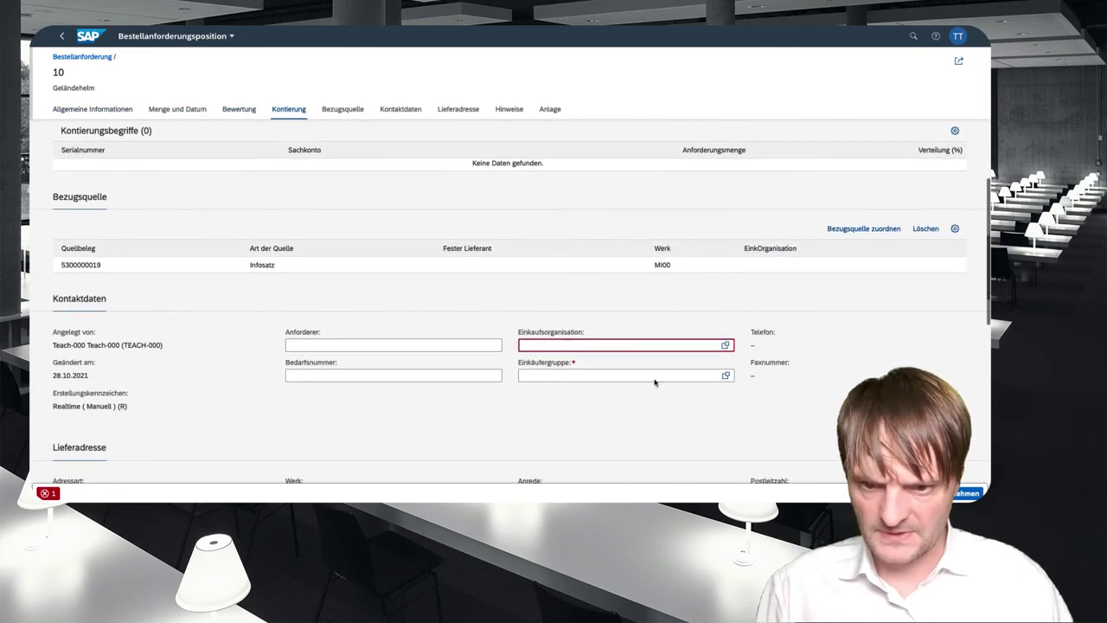
pyautogui.click(551, 346)
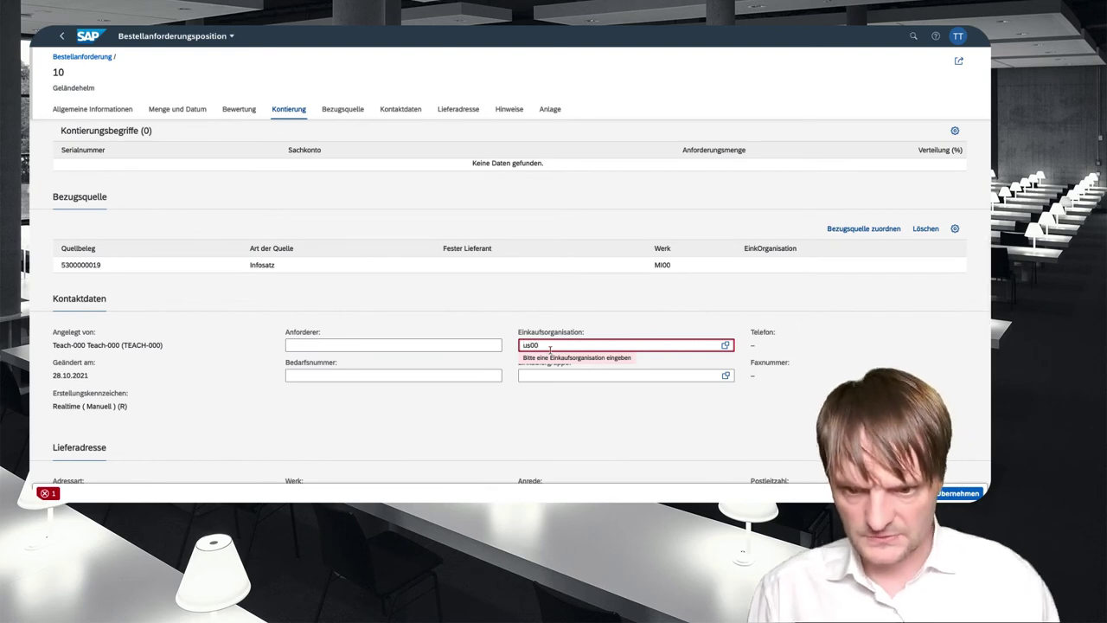
pyautogui.press('Return')
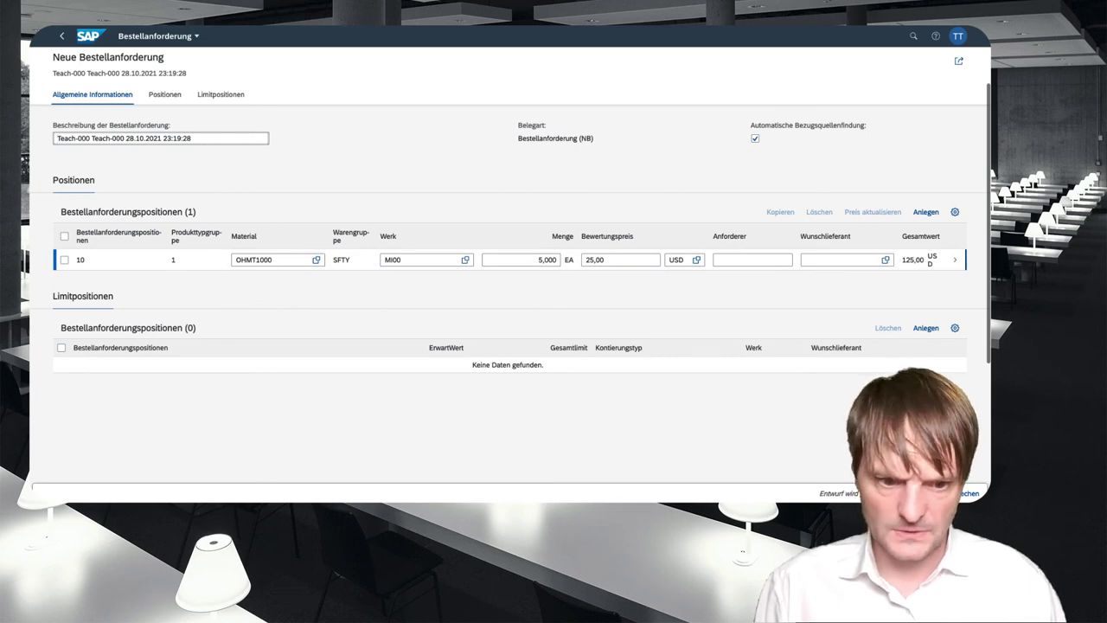
pyautogui.click(921, 493)
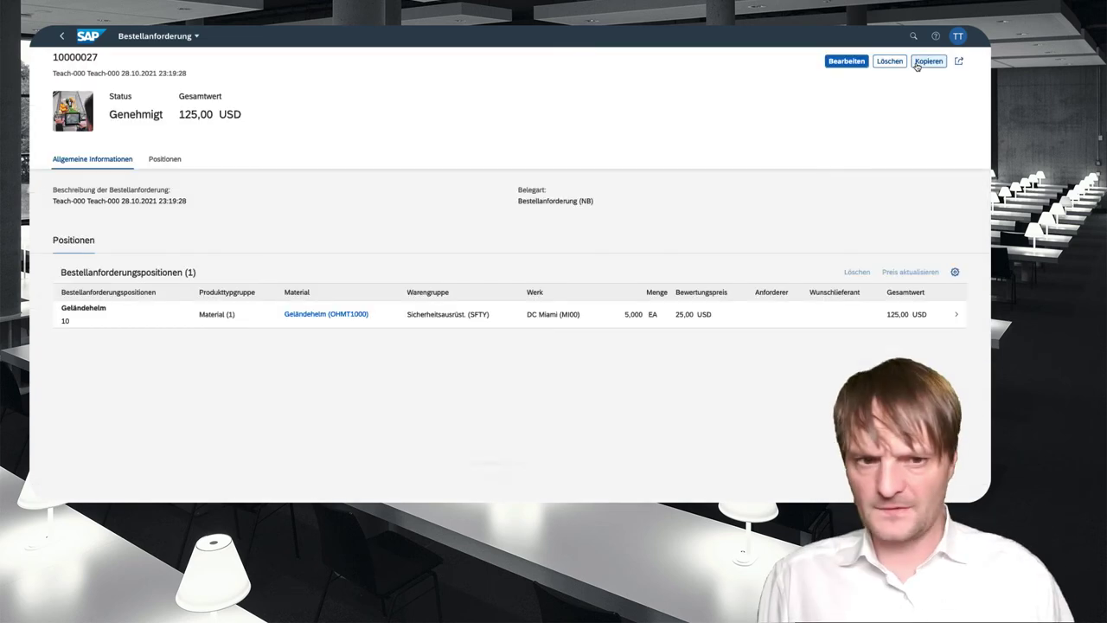
# Copy the saved purchase requisition, enable automatic source determination, and save the copy
pyautogui.click(919, 65)
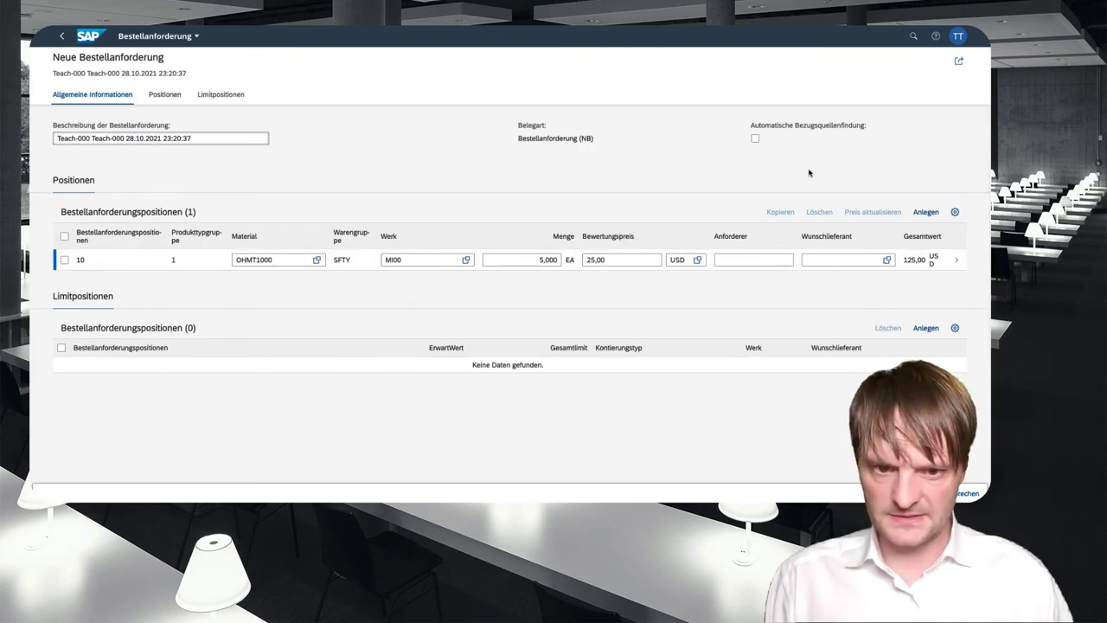
pyautogui.click(755, 138)
pyautogui.hotkey('ctrl', 's')
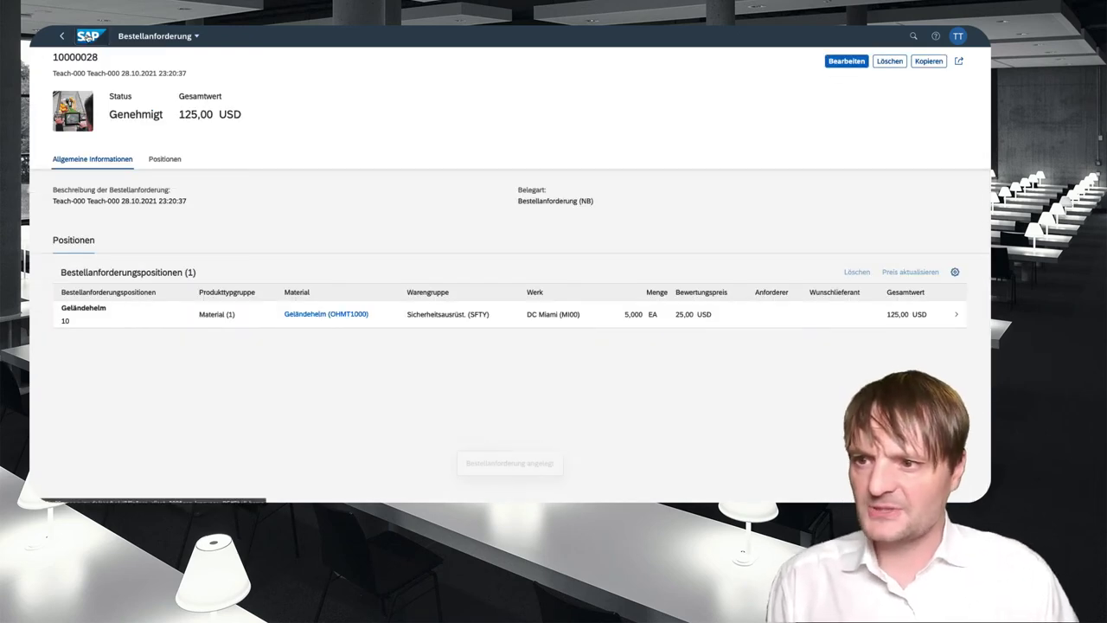
# Find the Bestellanforderungen verwalten app and list the requisitions for material OHMT1000 to check their assigned suppliers
pyautogui.click(88, 37)
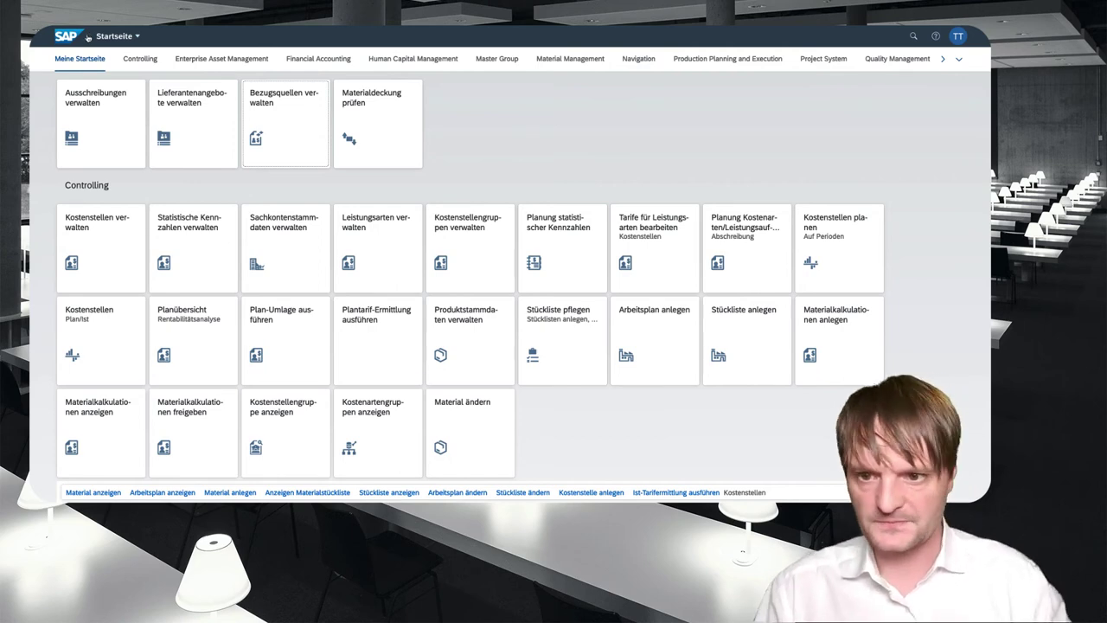
pyautogui.click(911, 36)
pyautogui.write('b')
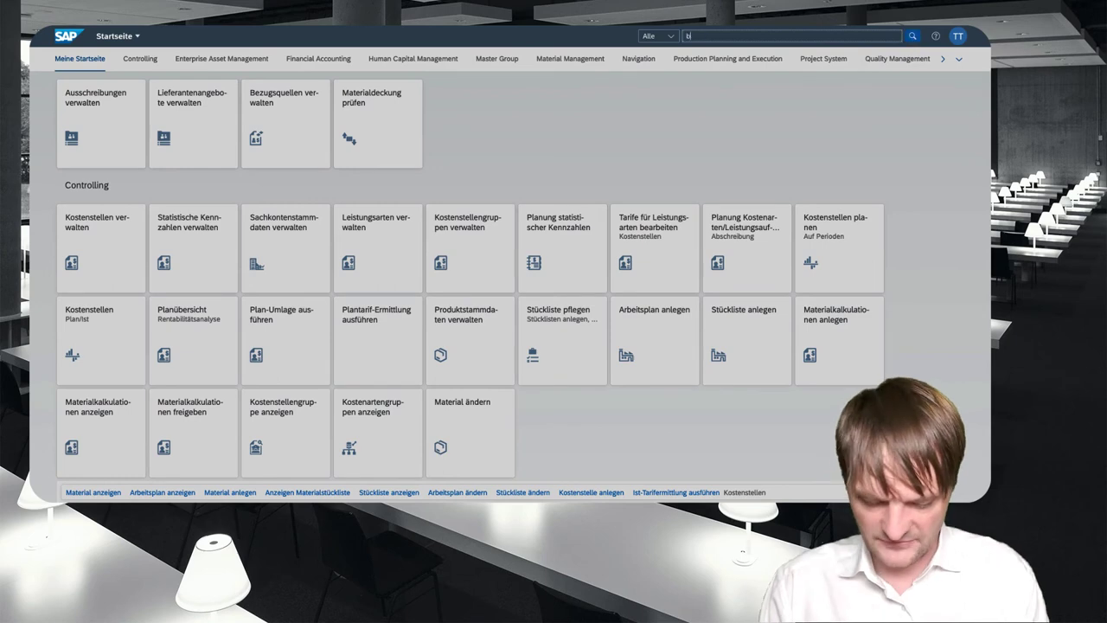
pyautogui.write('estellanforderung')
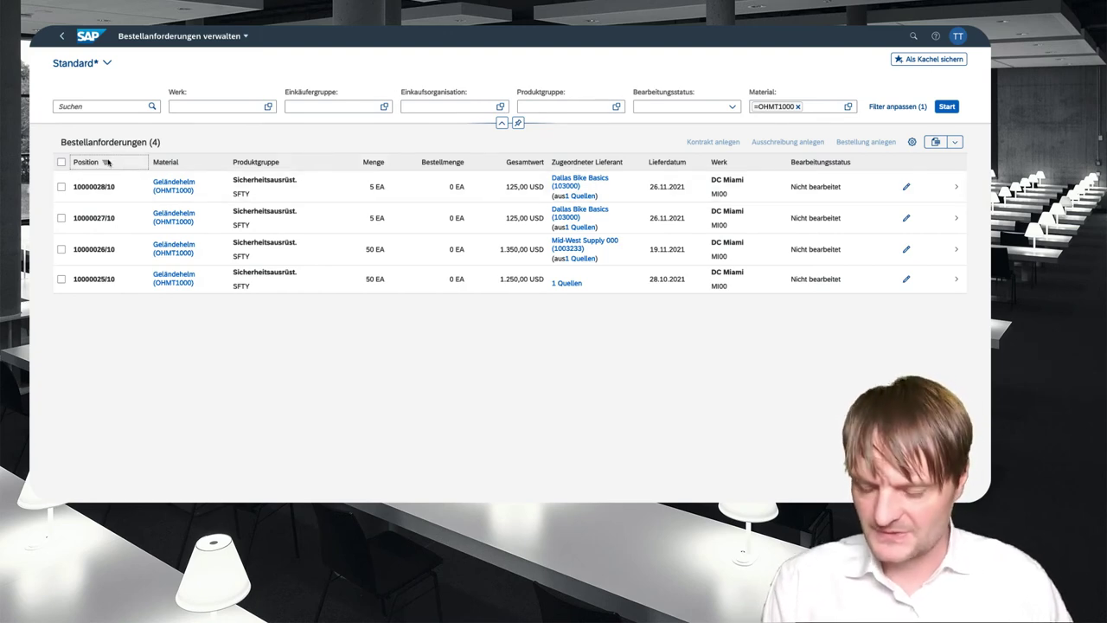
pyautogui.moveTo(105, 157); pyautogui.dragTo(103, 116)
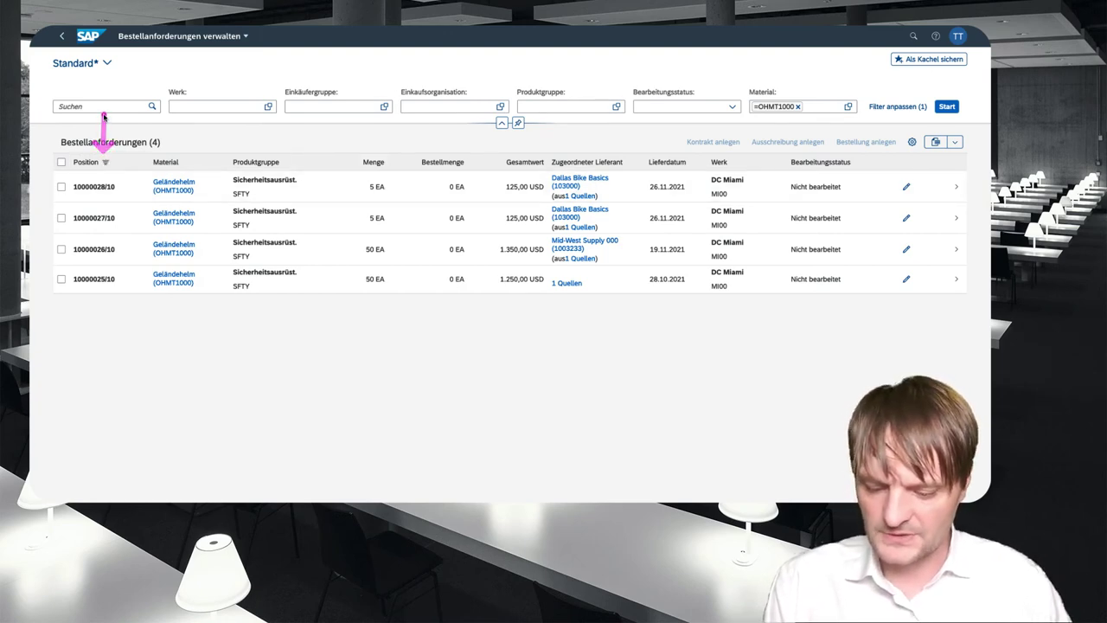
# Examine the requisitions' assigned suppliers and the suppliers' quotas and quoted quantities in the OHMT1000 quota arrangement, using Bezugsquellen verwalten
pyautogui.moveTo(48, 171)
pyautogui.mouseDown()
pyautogui.moveTo(467, 270)
pyautogui.moveTo(952, 272)
pyautogui.mouseUp()
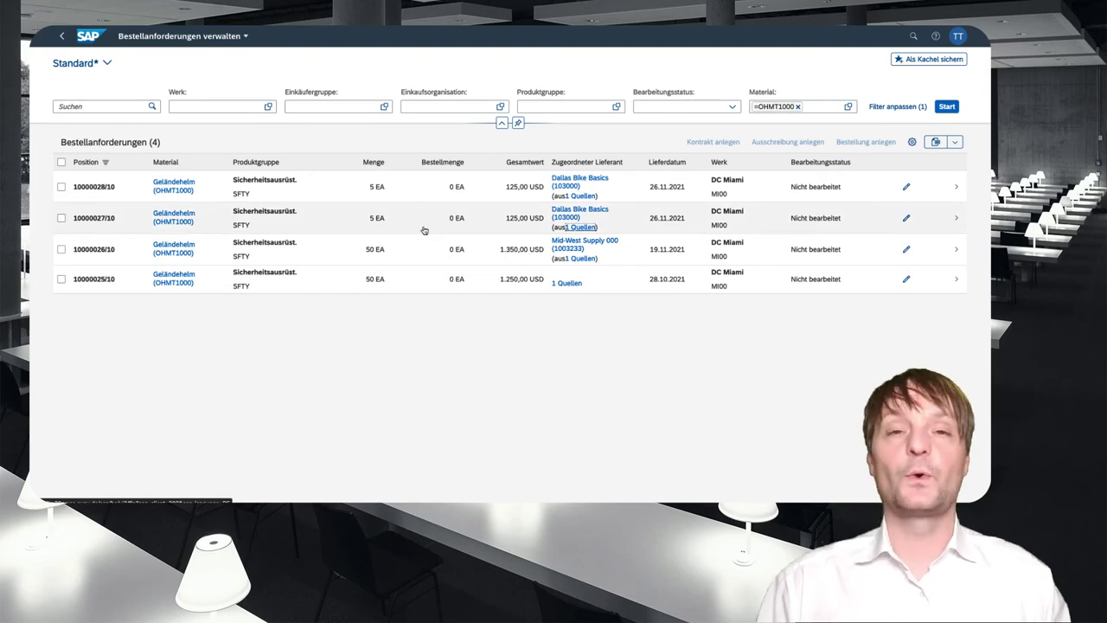
pyautogui.click(93, 38)
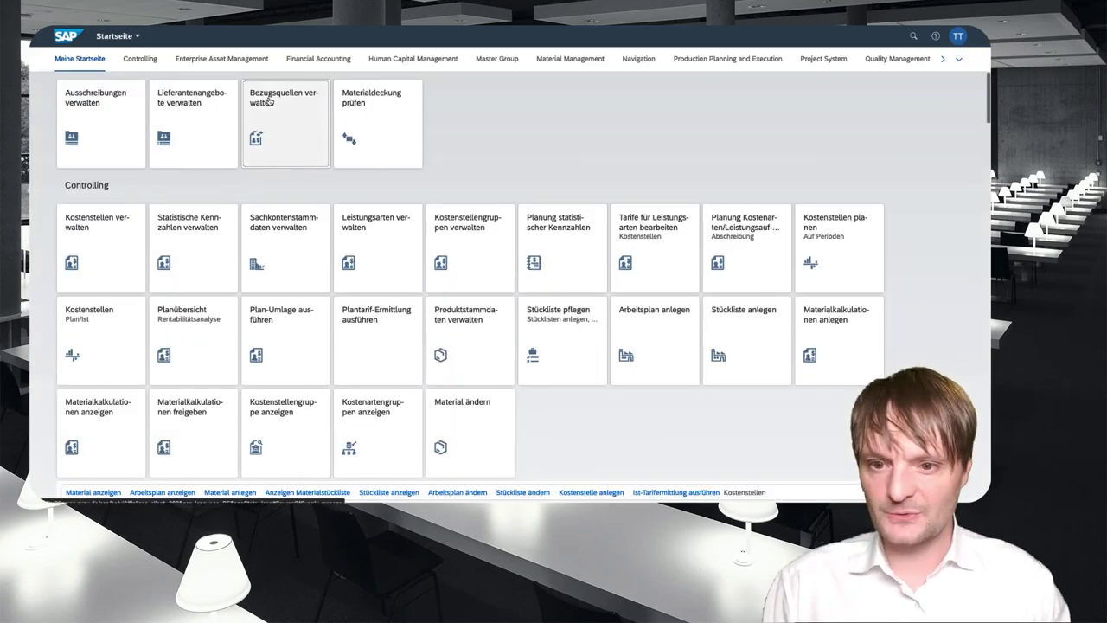
pyautogui.click(290, 150)
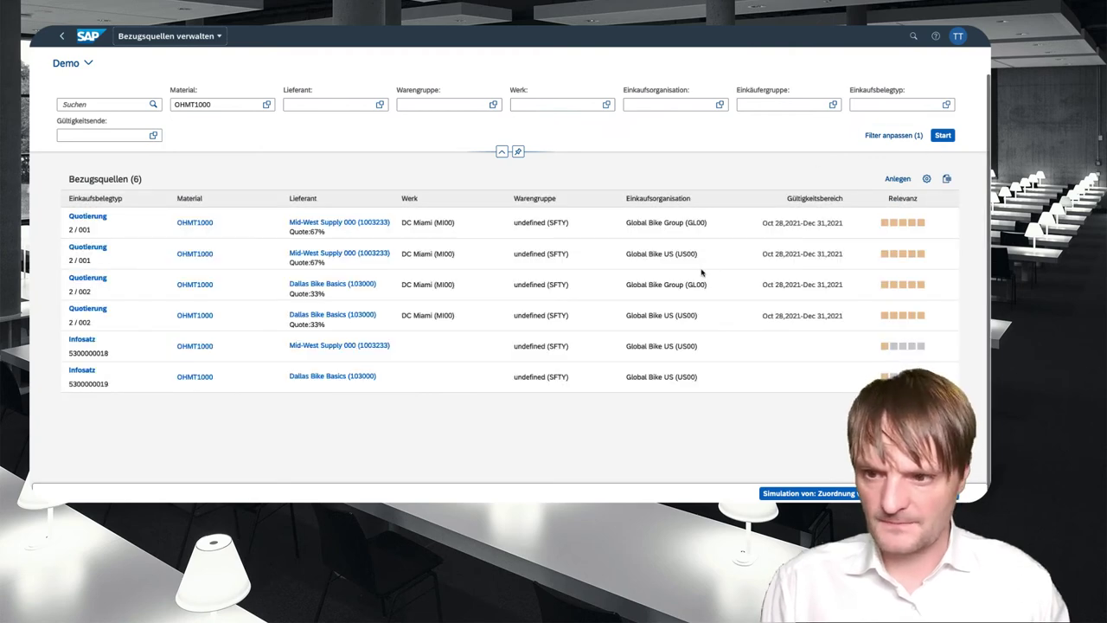
pyautogui.click(89, 217)
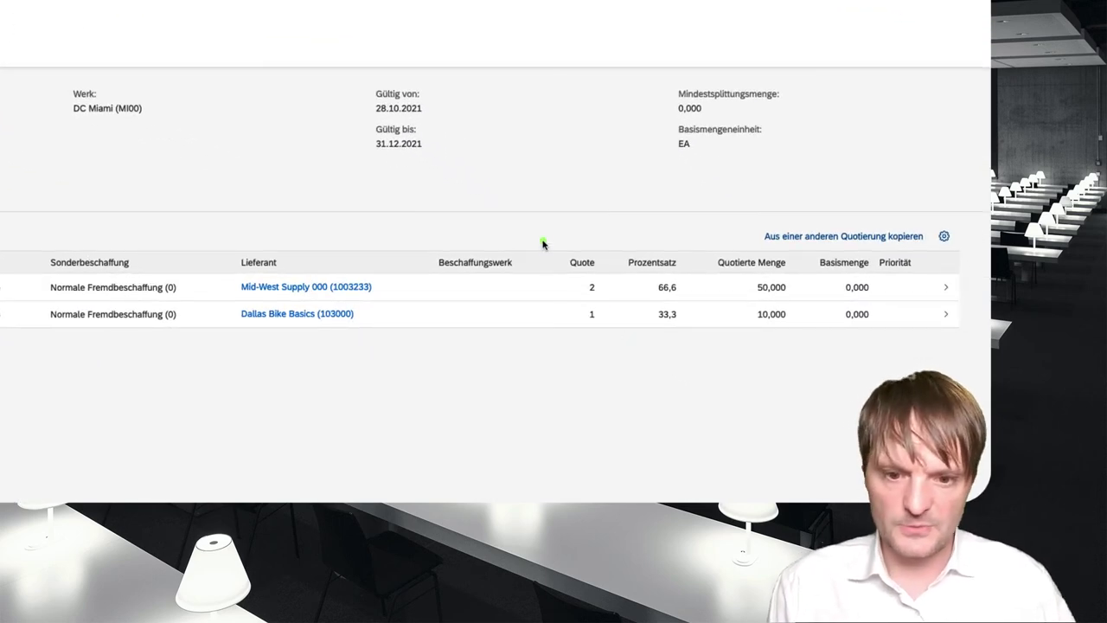
pyautogui.moveTo(544, 243)
pyautogui.mouseDown()
pyautogui.moveTo(697, 316)
pyautogui.moveTo(714, 373)
pyautogui.moveTo(708, 363)
pyautogui.mouseUp()
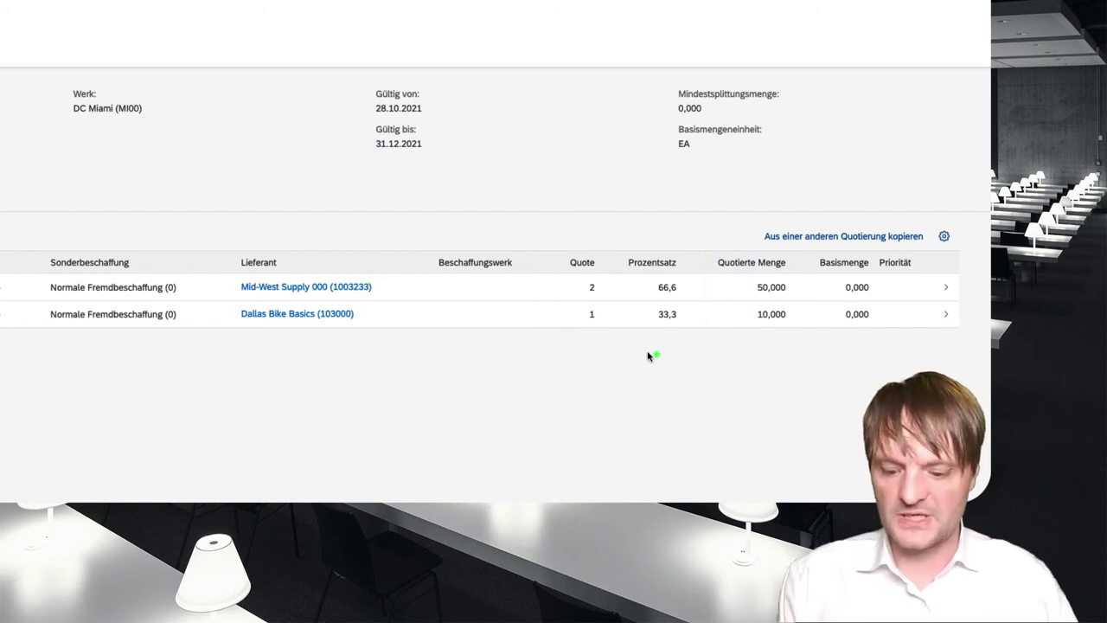
pyautogui.moveTo(385, 294); pyautogui.dragTo(516, 293)
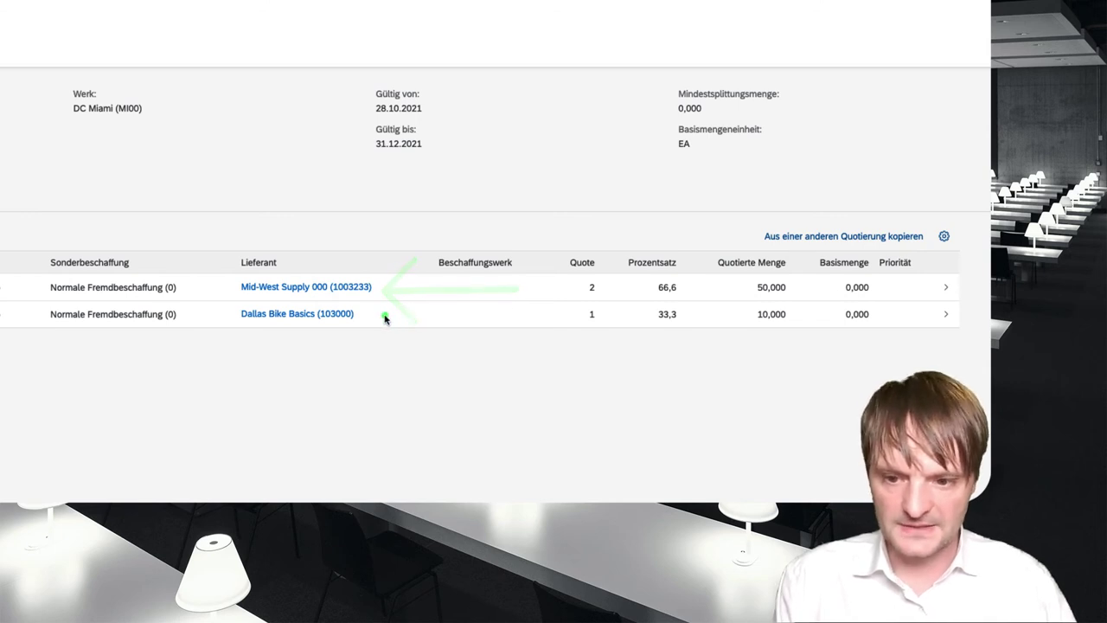
pyautogui.moveTo(386, 317); pyautogui.dragTo(524, 321)
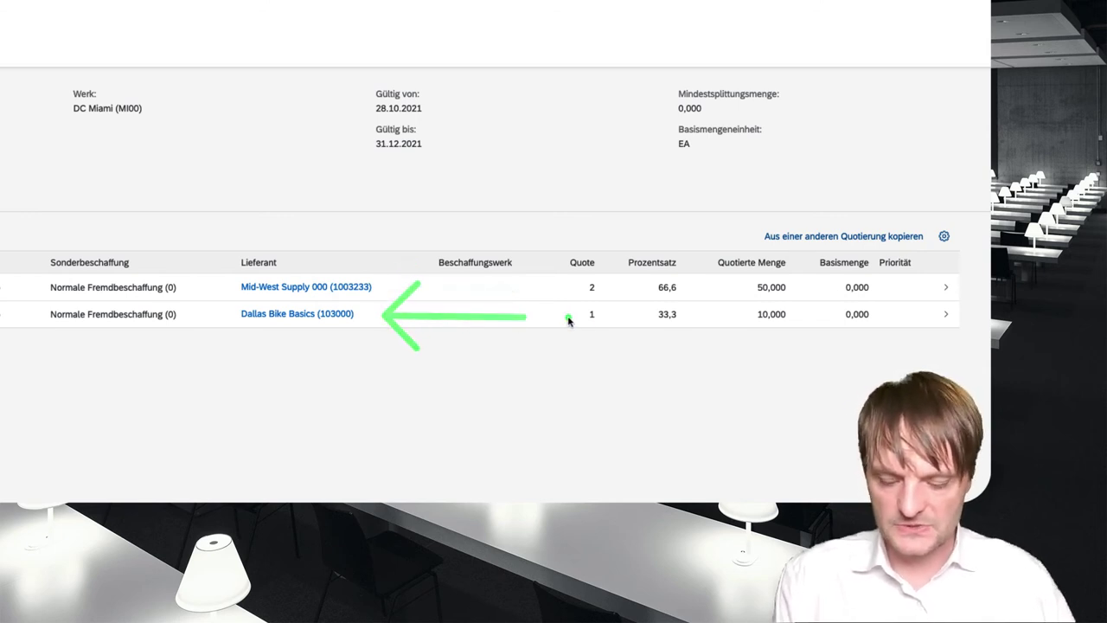
pyautogui.moveTo(690, 239); pyautogui.dragTo(820, 342)
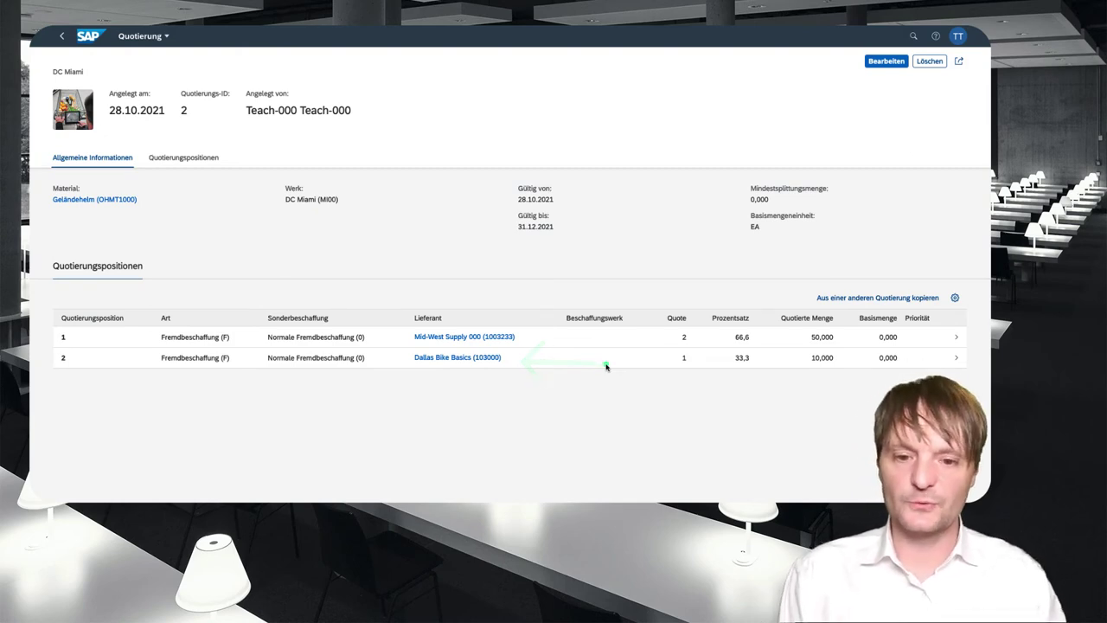
pyautogui.click(62, 37)
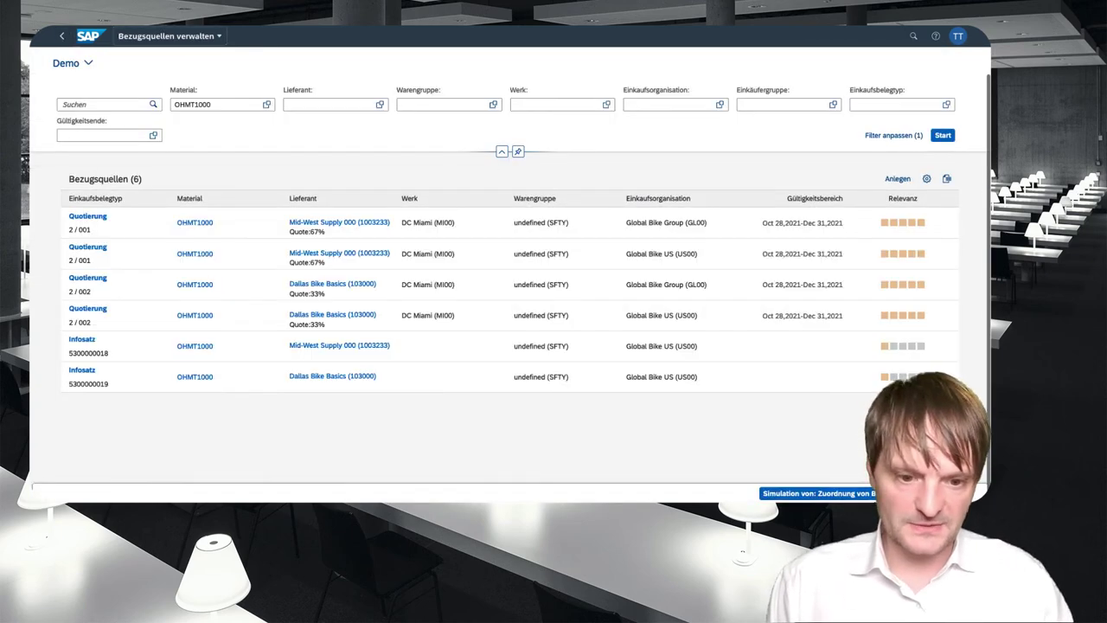
# Simulate the source assignment for material OHMT1000 in plant MI00 on 01.12.2021, check the proposed supplier, and close the simulation
pyautogui.click(872, 496)
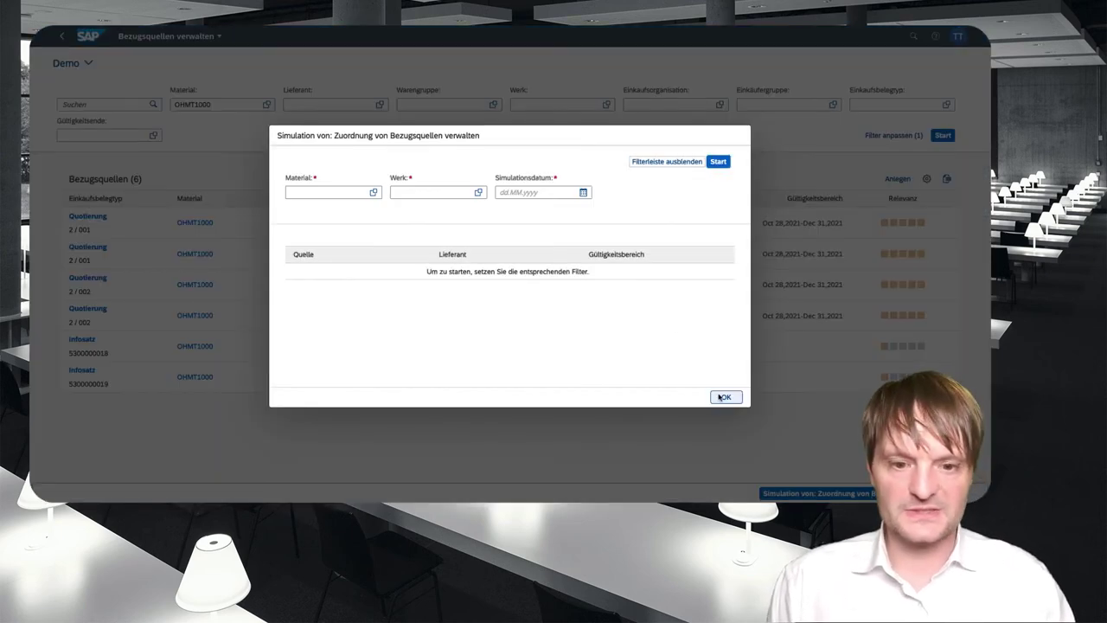
pyautogui.click(320, 187)
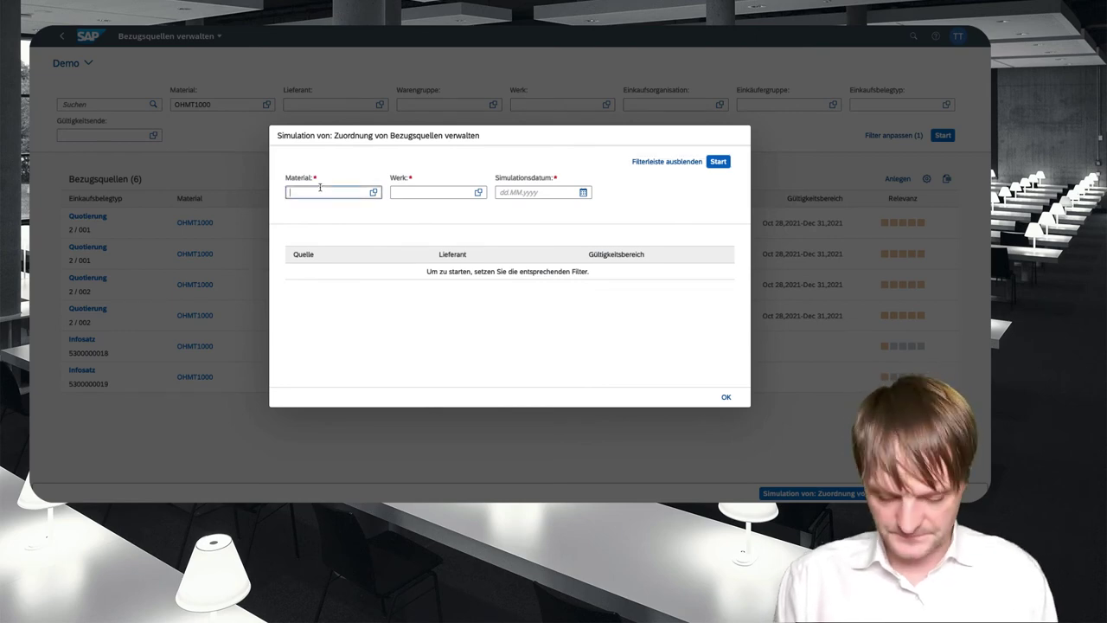
pyautogui.write('OHMT1000')
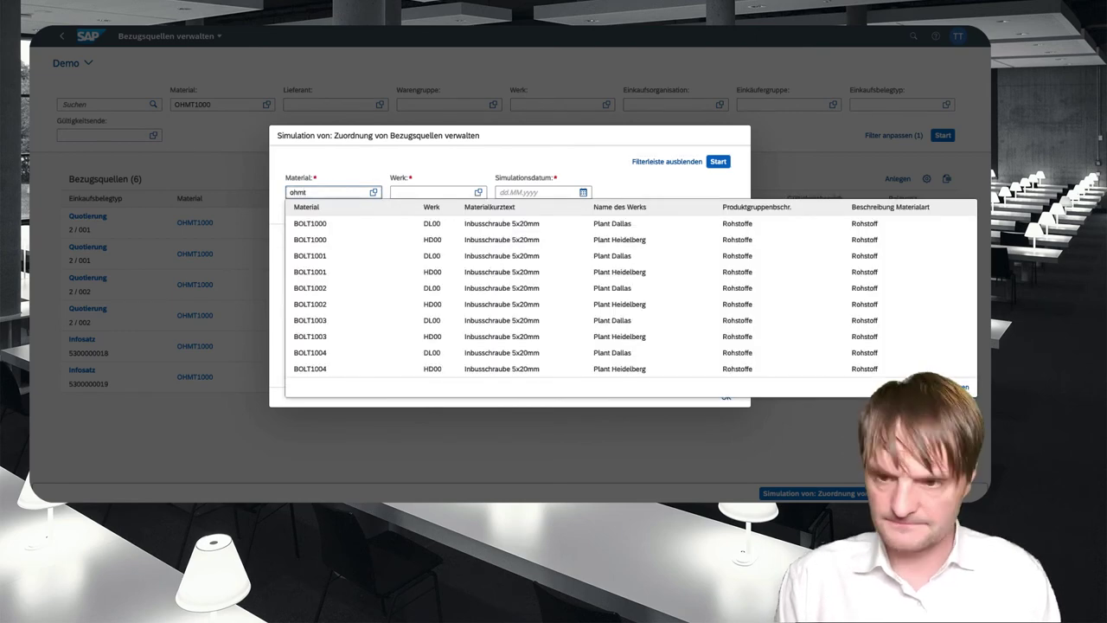
pyautogui.press('Tab')
pyautogui.write('MI00')
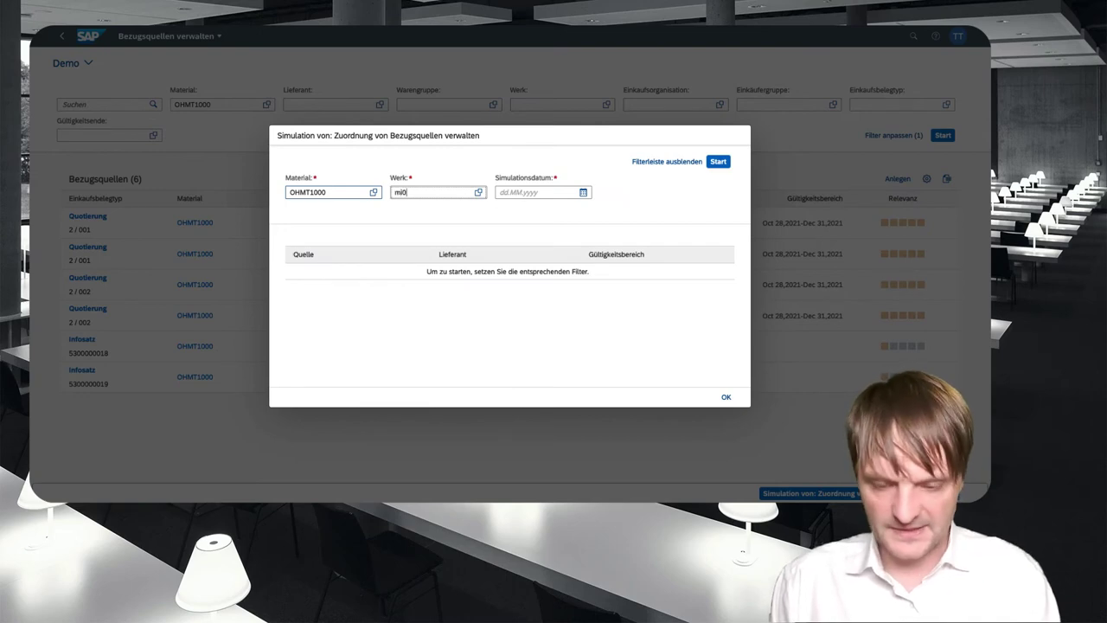
pyautogui.press('Tab')
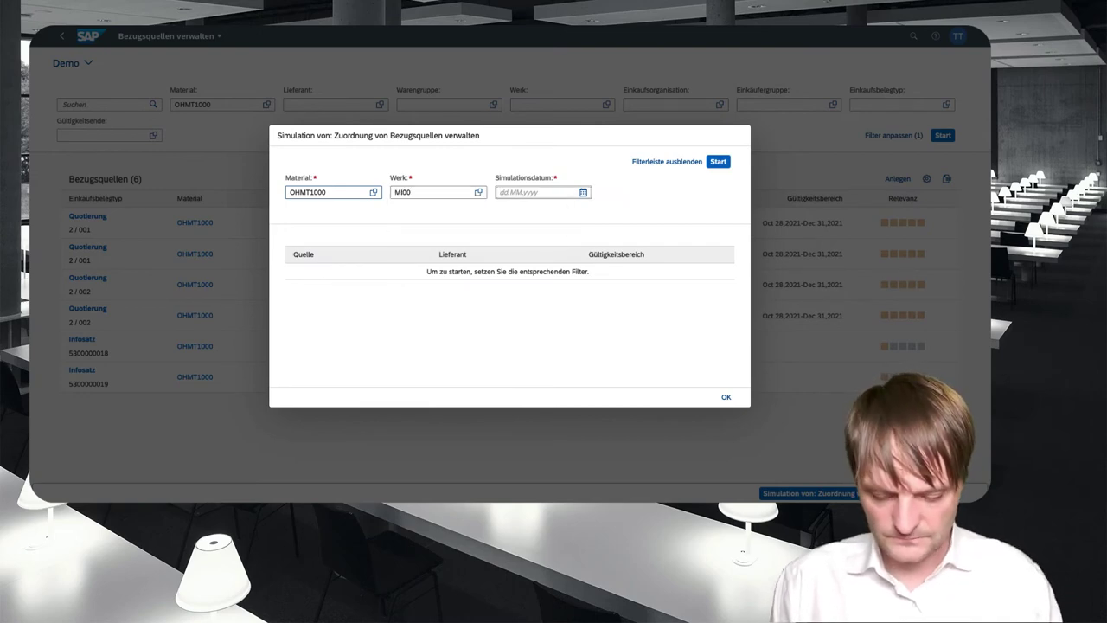
pyautogui.click(583, 192)
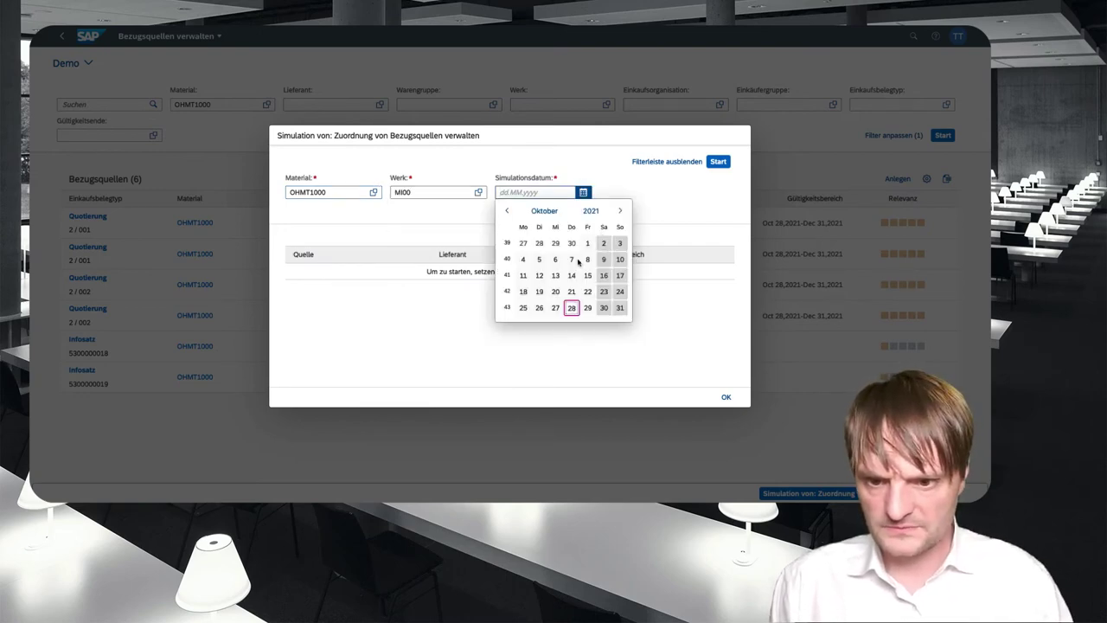
pyautogui.click(619, 210)
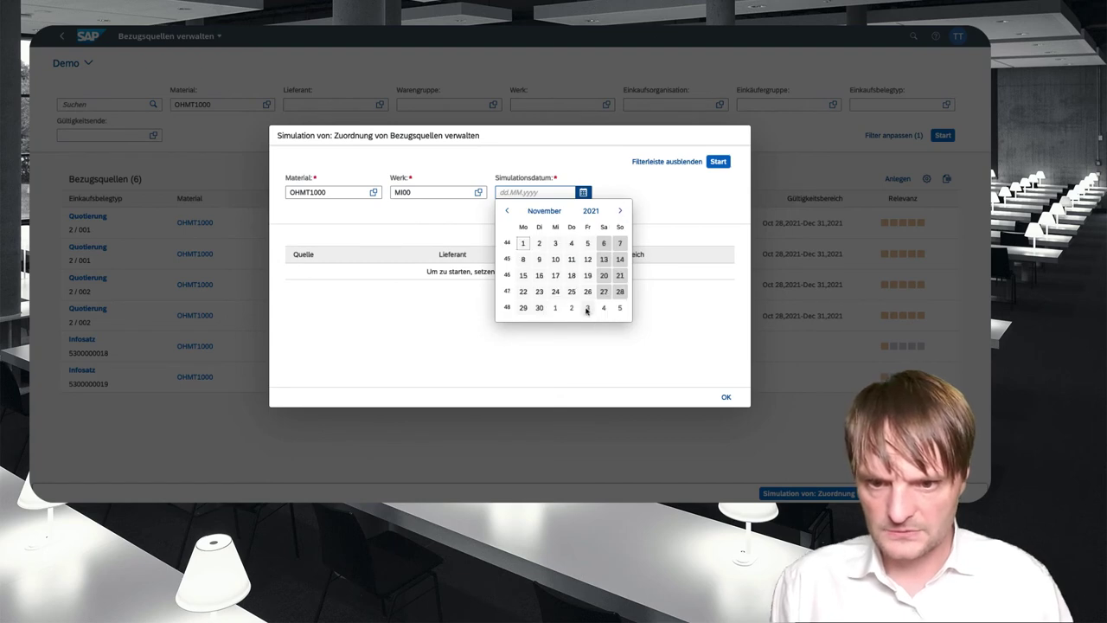
pyautogui.click(556, 308)
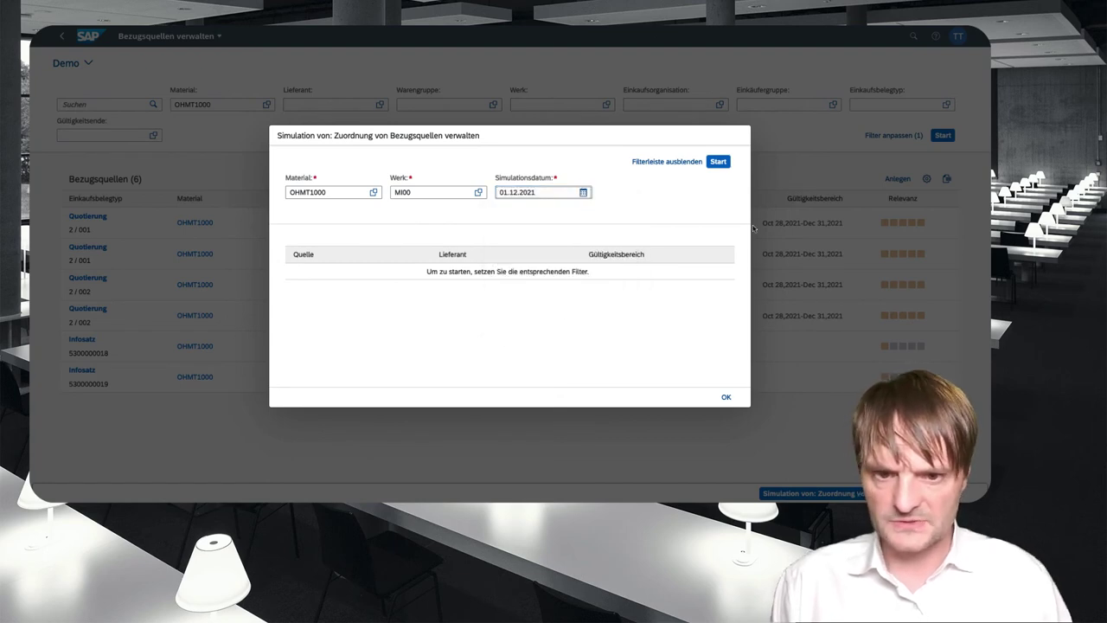
pyautogui.click(717, 163)
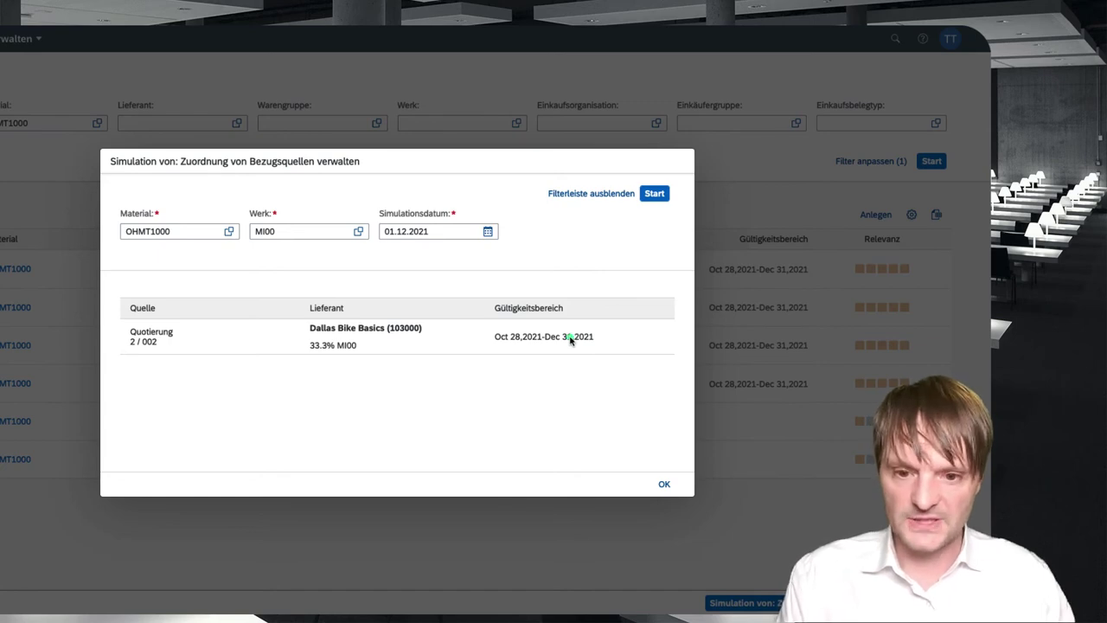
pyautogui.moveTo(411, 337); pyautogui.dragTo(641, 342)
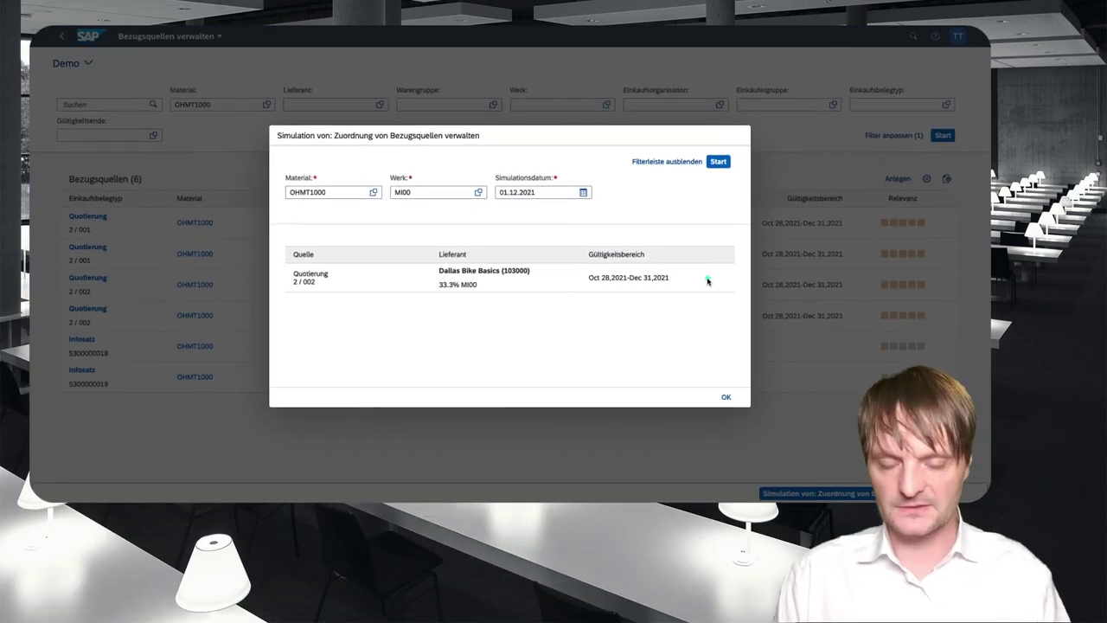
pyautogui.click(726, 397)
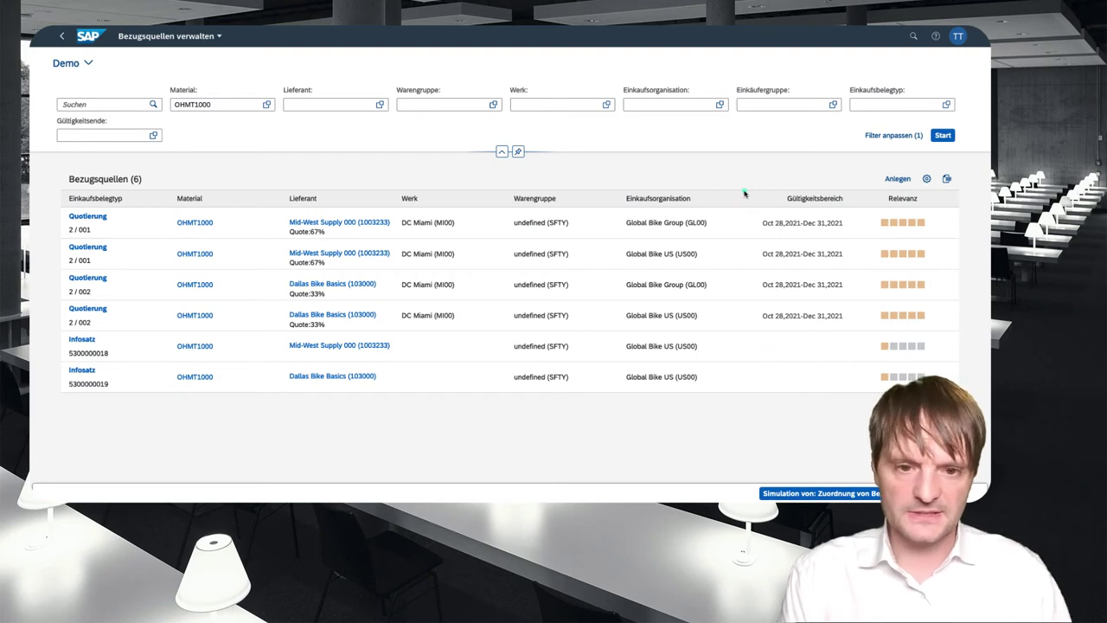
# Simulate the source assignment for material OHMT1000 in plant MI00 on 01.01.2022 and review the proposed sources
pyautogui.moveTo(744, 193)
pyautogui.mouseDown()
pyautogui.moveTo(860, 280)
pyautogui.moveTo(869, 342)
pyautogui.mouseUp()
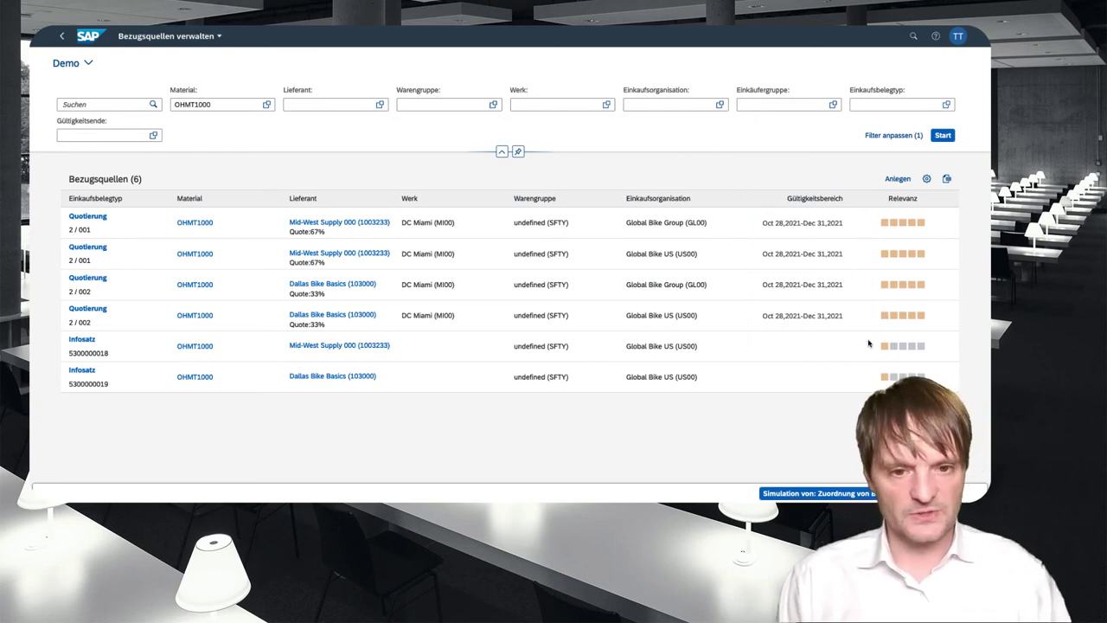
pyautogui.click(897, 178)
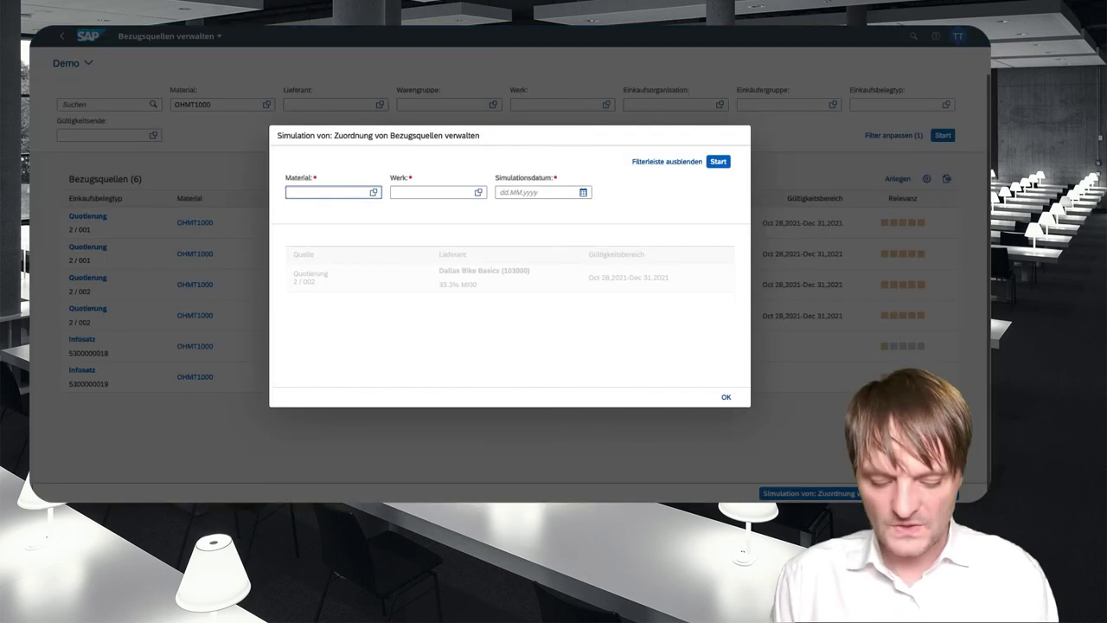
pyautogui.write('ohm')
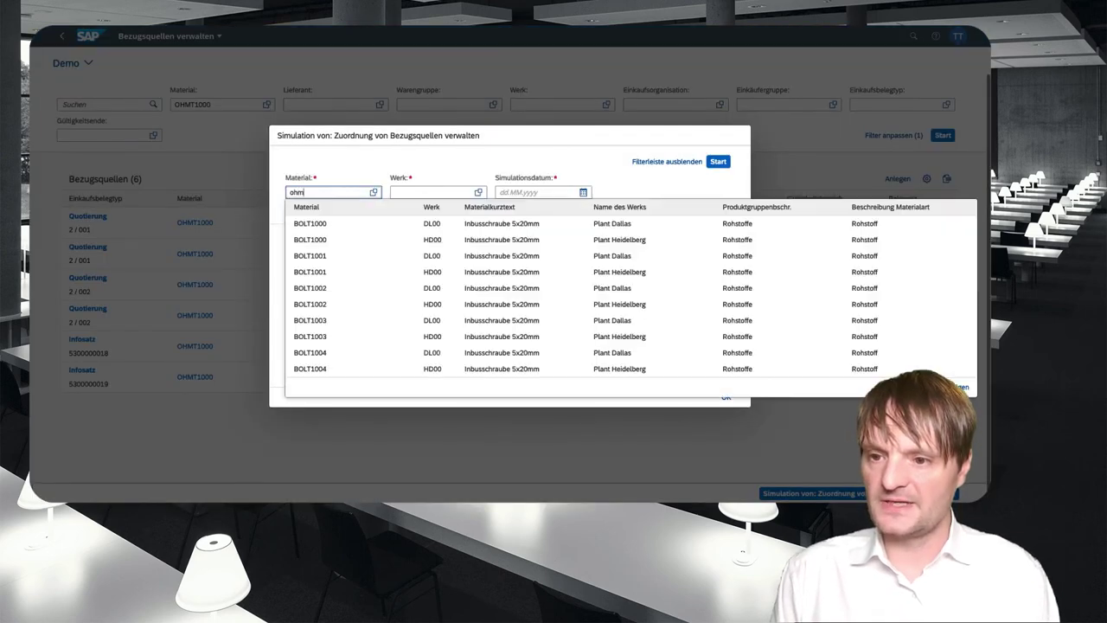
pyautogui.write('t1000')
pyautogui.press('Tab')
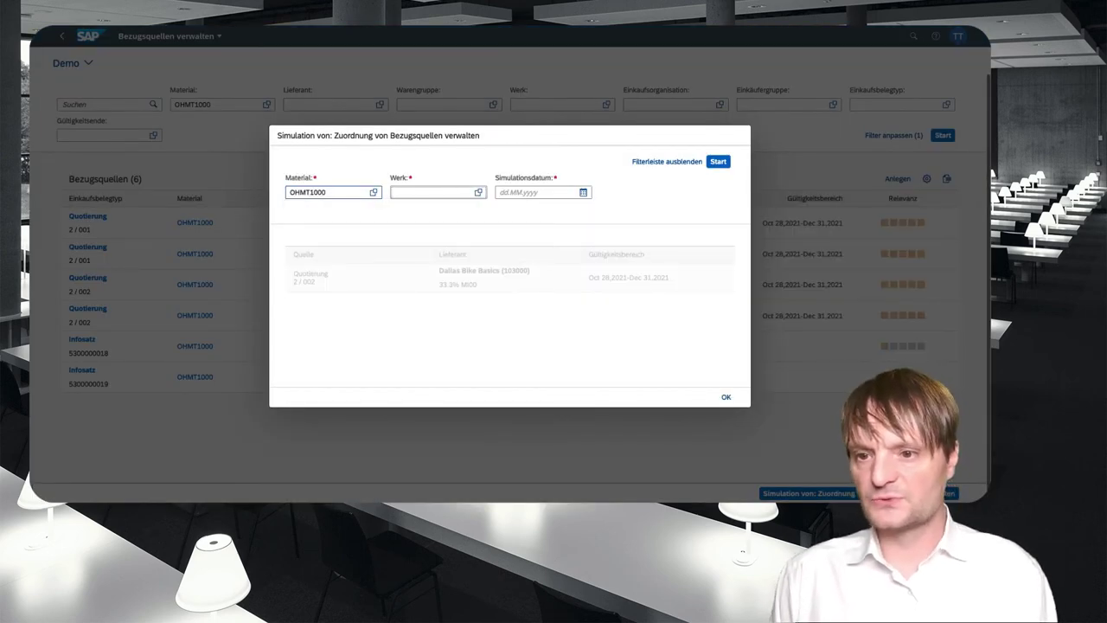
pyautogui.write('mi00')
pyautogui.press('Tab')
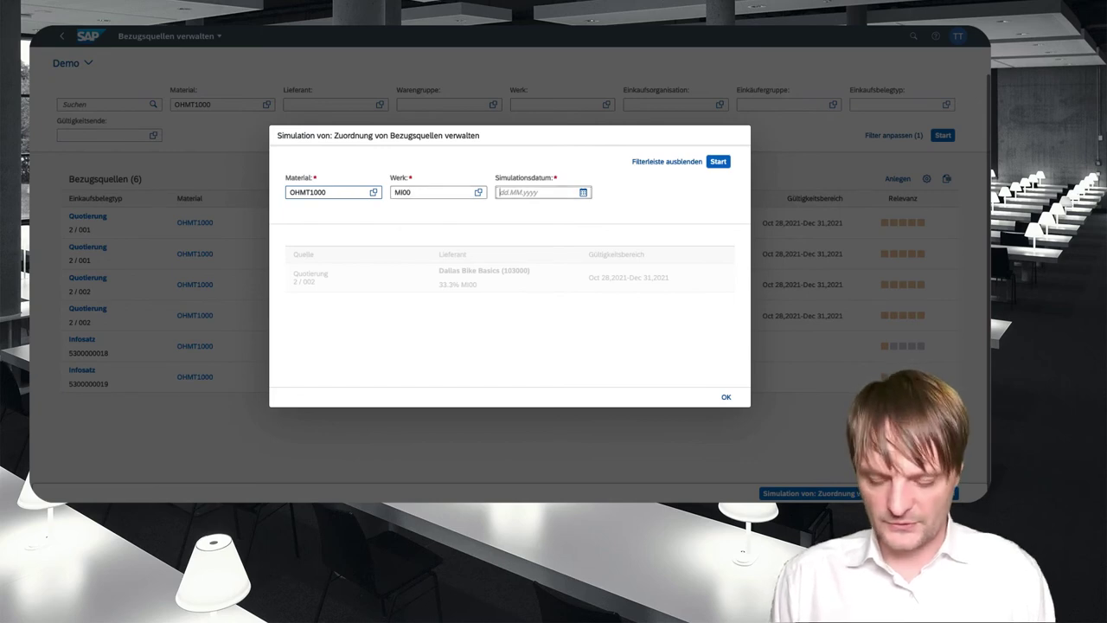
pyautogui.write('1.01')
pyautogui.write('.1.22')
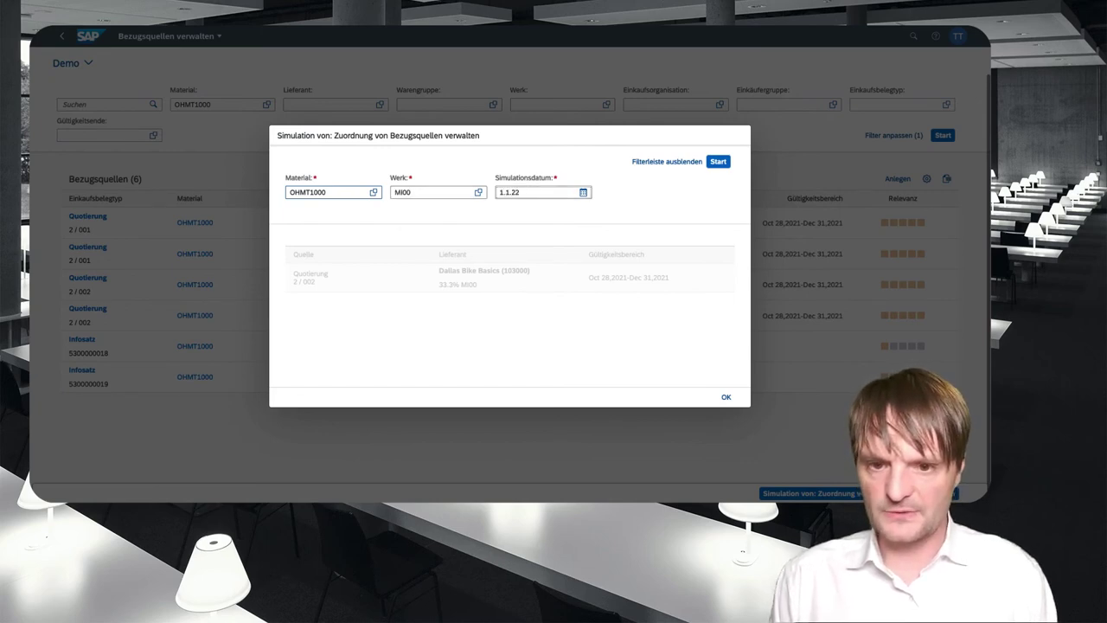
pyautogui.click(711, 160)
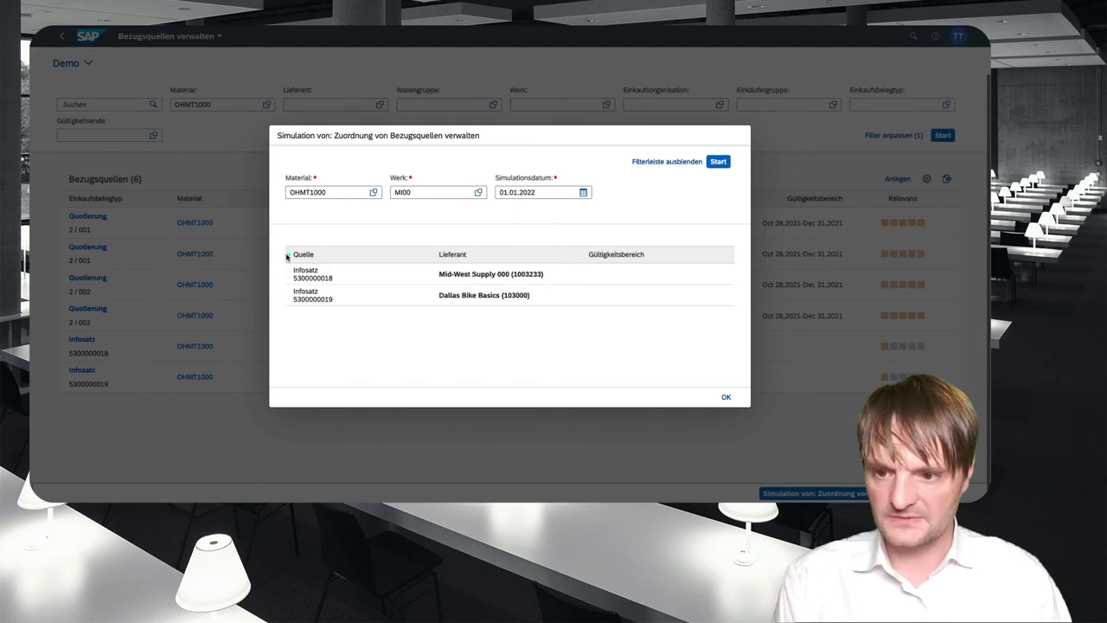
pyautogui.moveTo(287, 246); pyautogui.dragTo(594, 323)
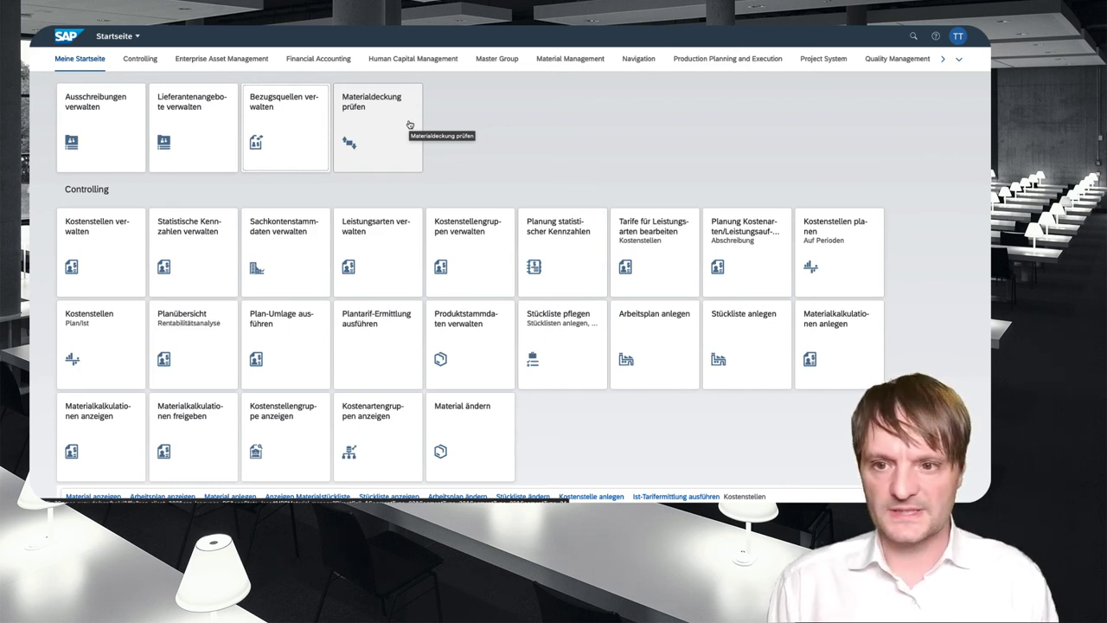
# List the 2021 material documents for DXTR1000 in the Materialbelegübersicht app and open the last Plant Dallas (DL00) document
pyautogui.click(564, 67)
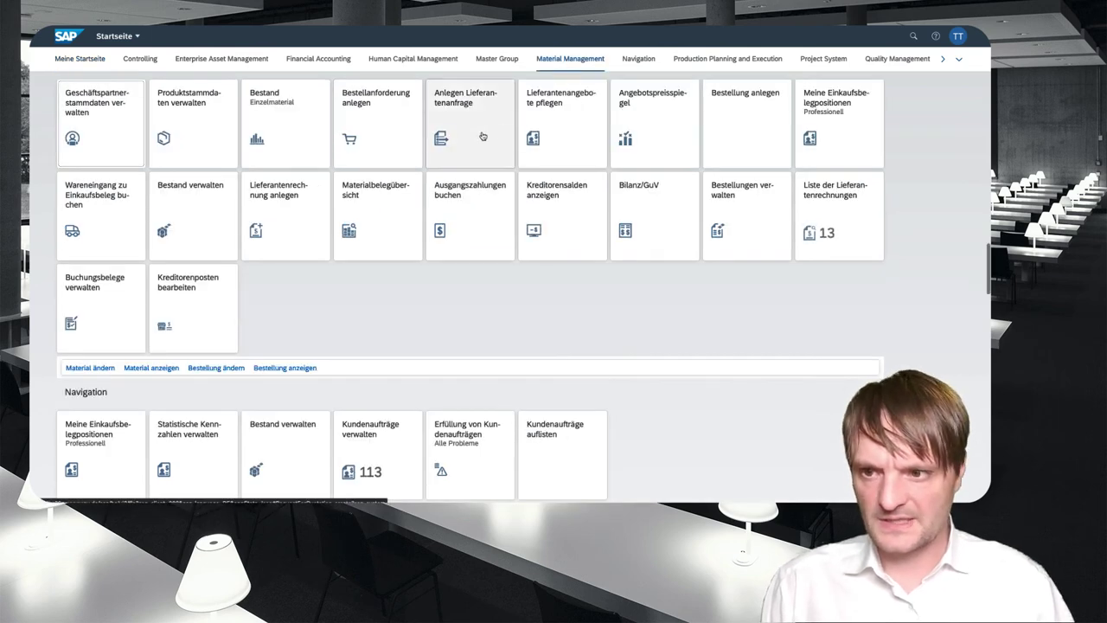
pyautogui.click(378, 214)
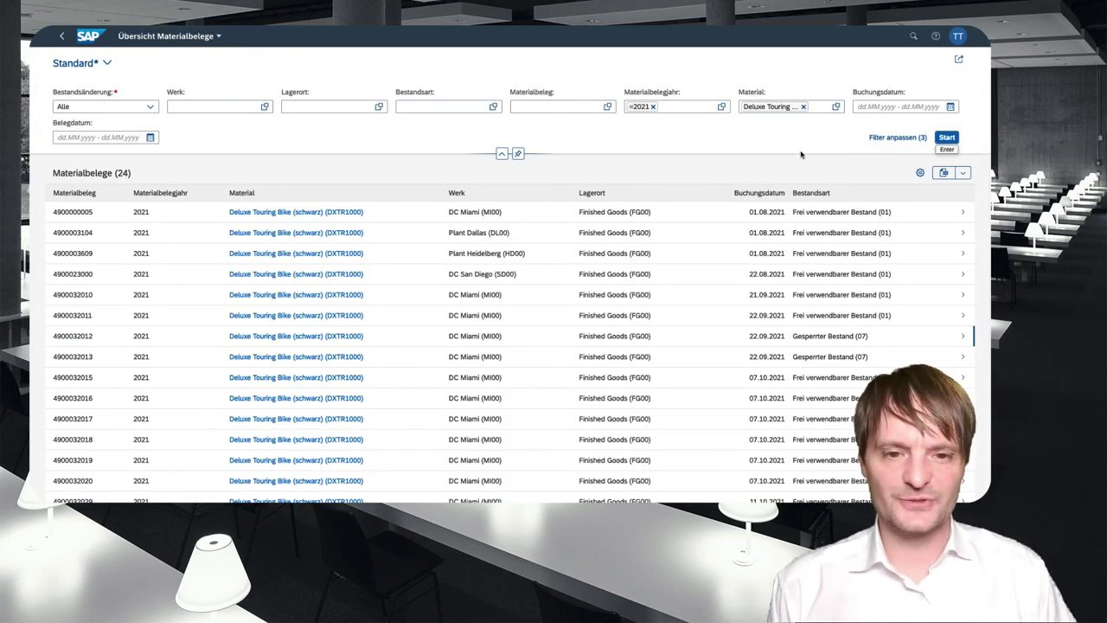
pyautogui.scroll(-5, 801, 154)
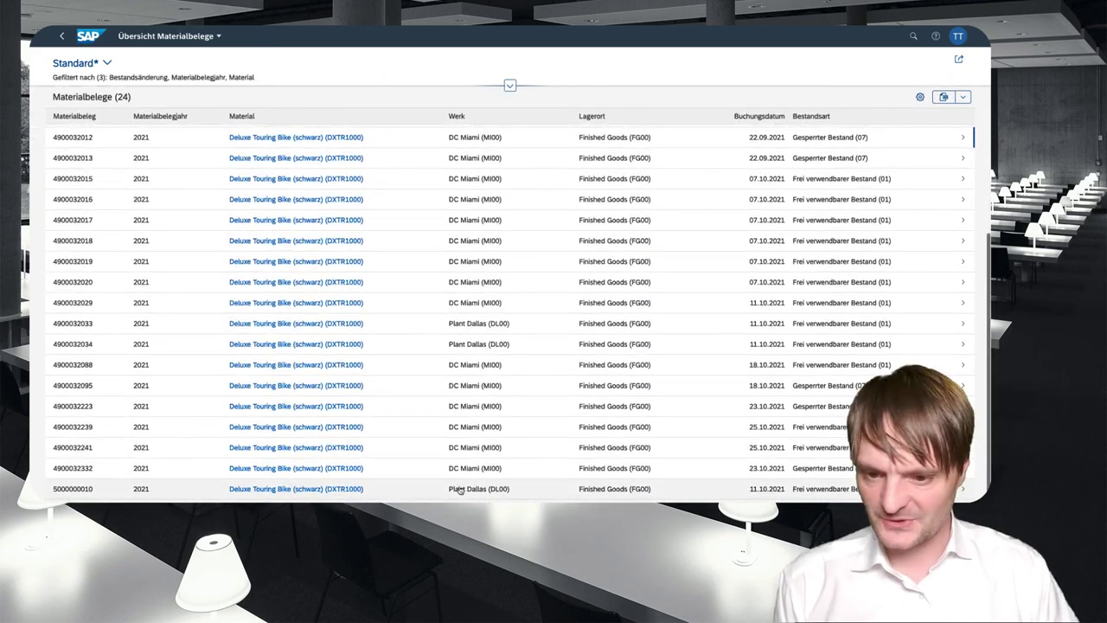
pyautogui.click(412, 490)
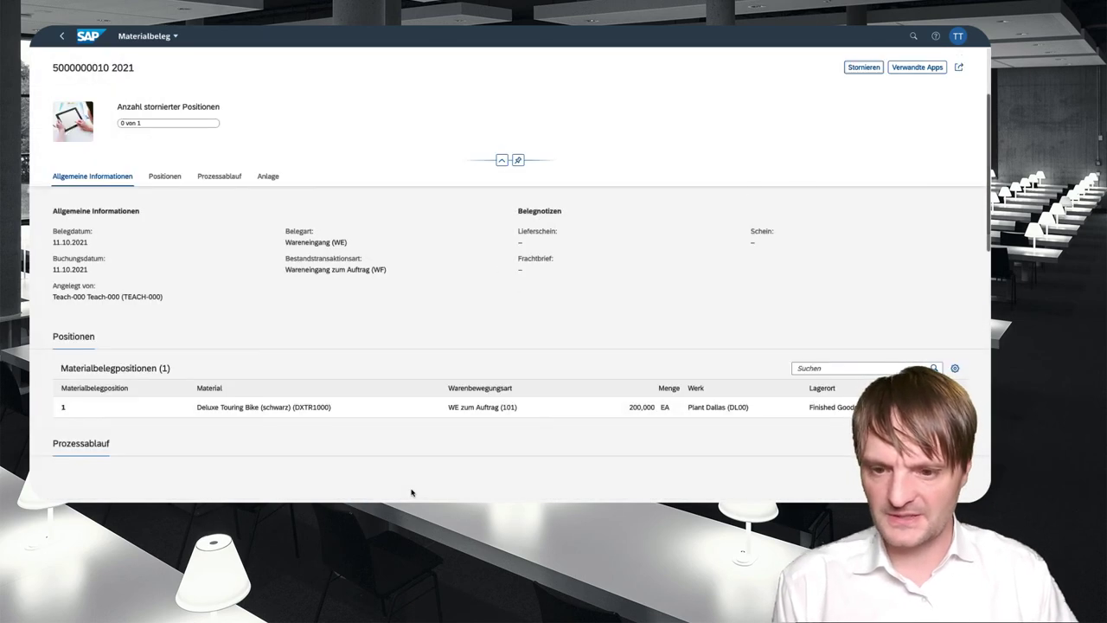